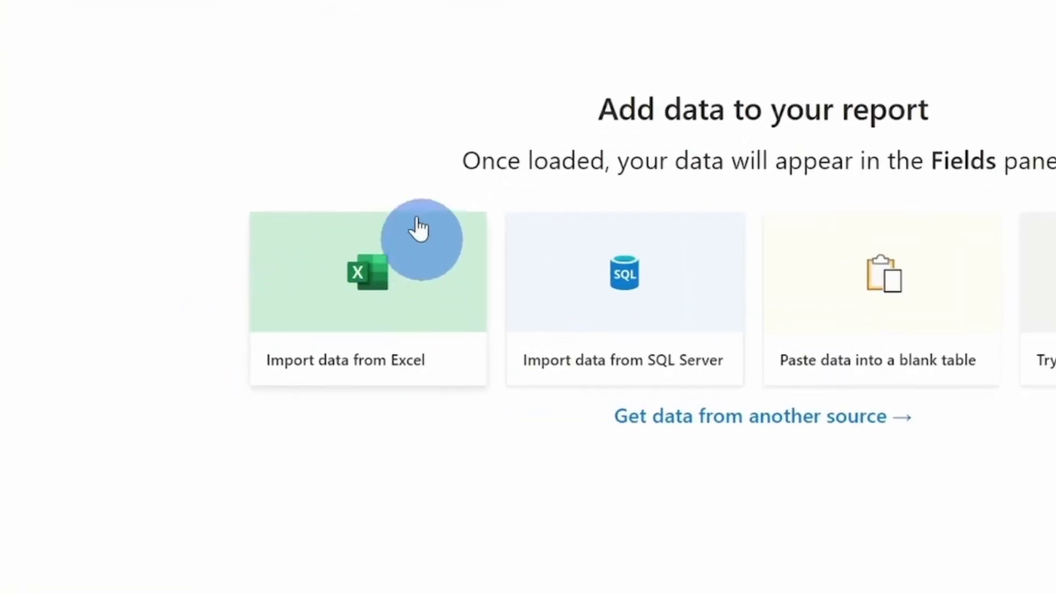
# Import the Cookie Types sheet from the Cookie Types Excel workbook and load it into the report.
pyautogui.click(387, 284)
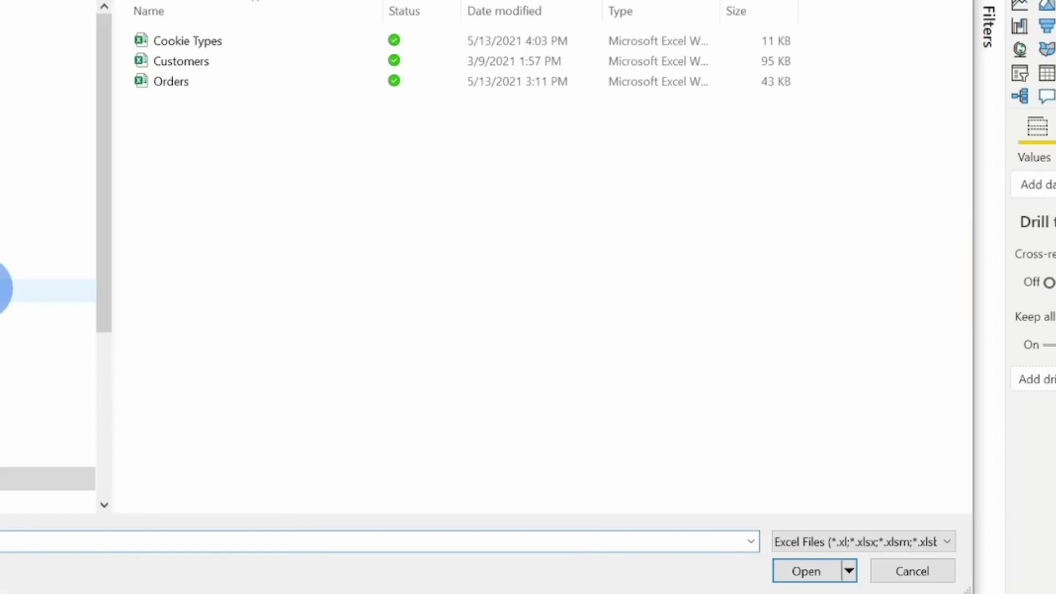
pyautogui.click(262, 33)
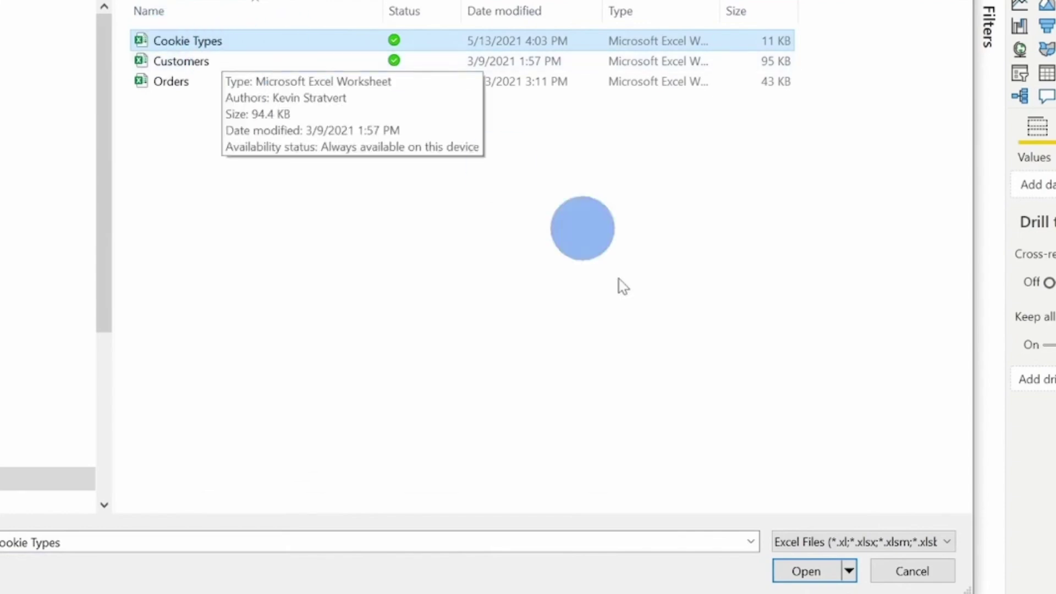
pyautogui.click(814, 565)
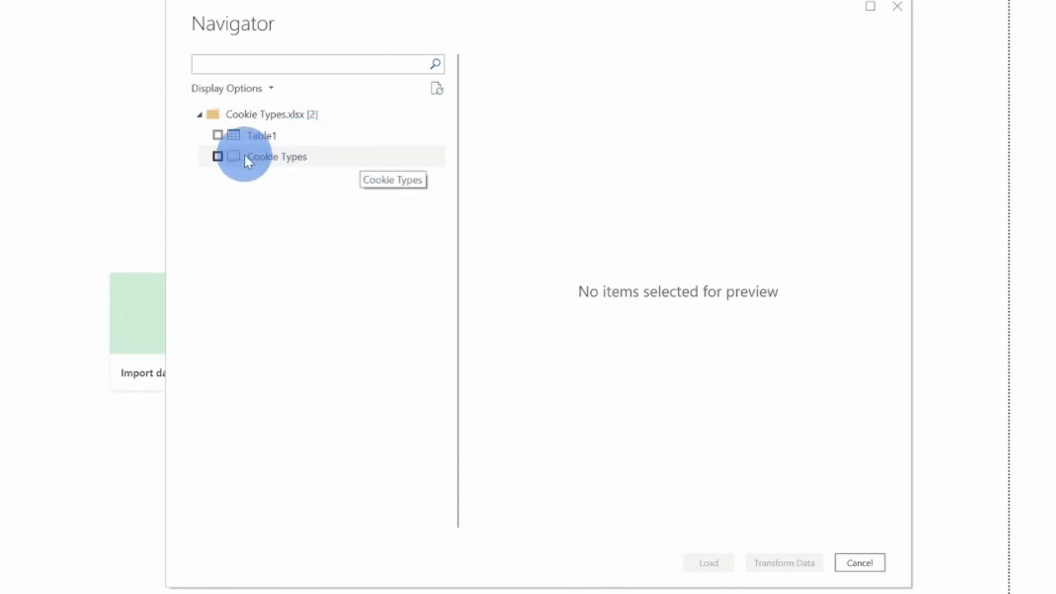
pyautogui.click(218, 157)
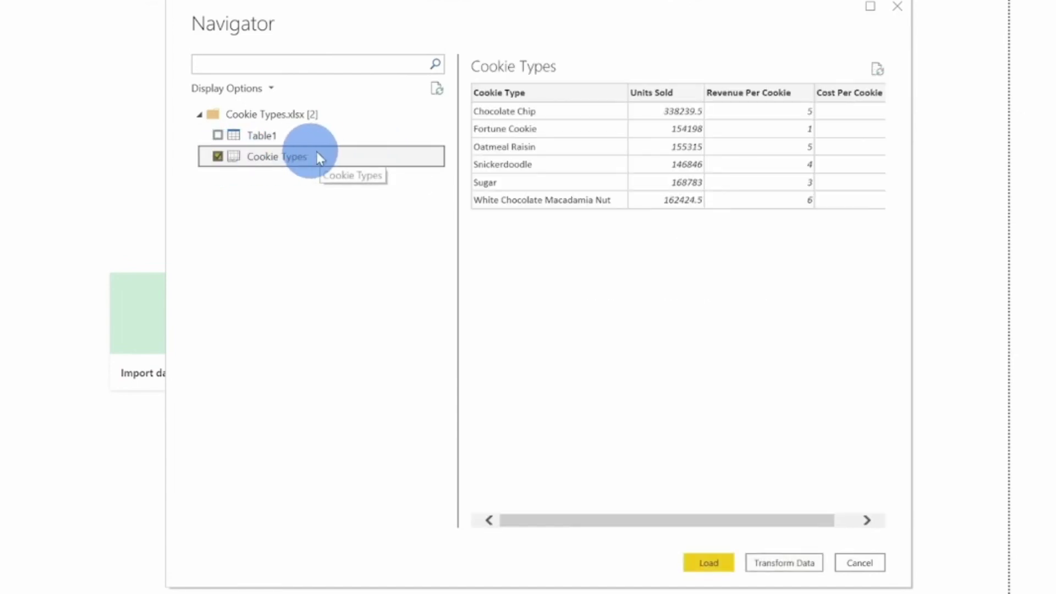
pyautogui.moveTo(619, 520)
pyautogui.mouseDown()
pyautogui.moveTo(790, 519)
pyautogui.moveTo(632, 514)
pyautogui.mouseUp()
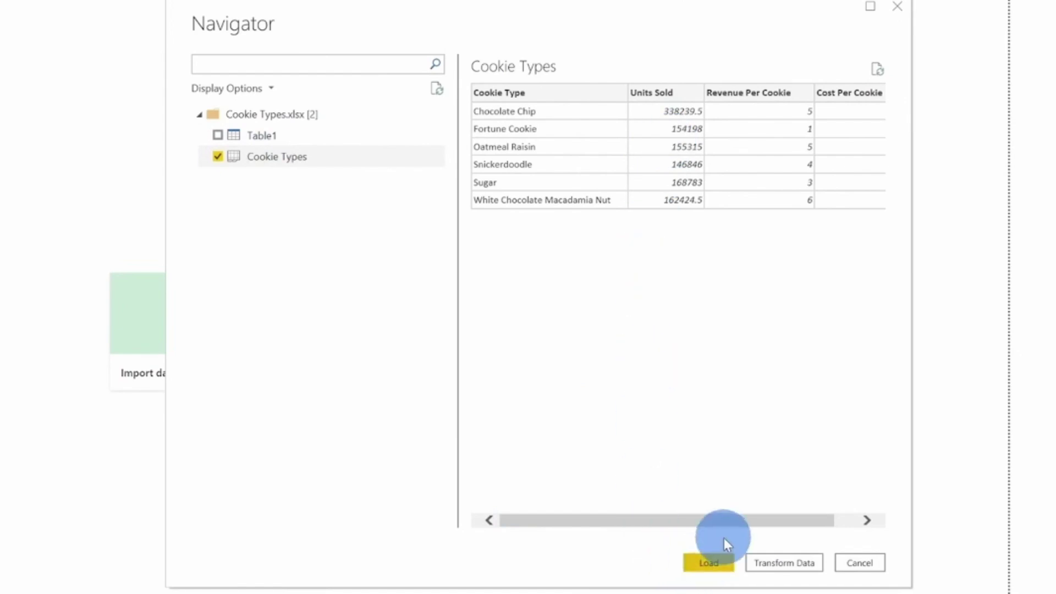
pyautogui.click(716, 559)
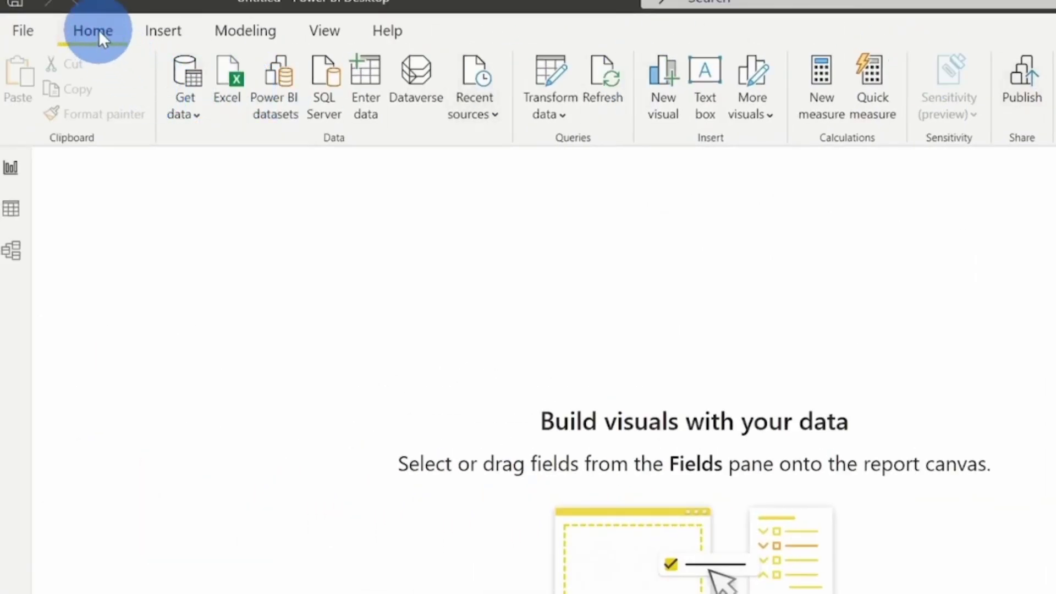
# Import the Customers sheet from the Customers Excel workbook and load it into the report.
pyautogui.click(230, 88)
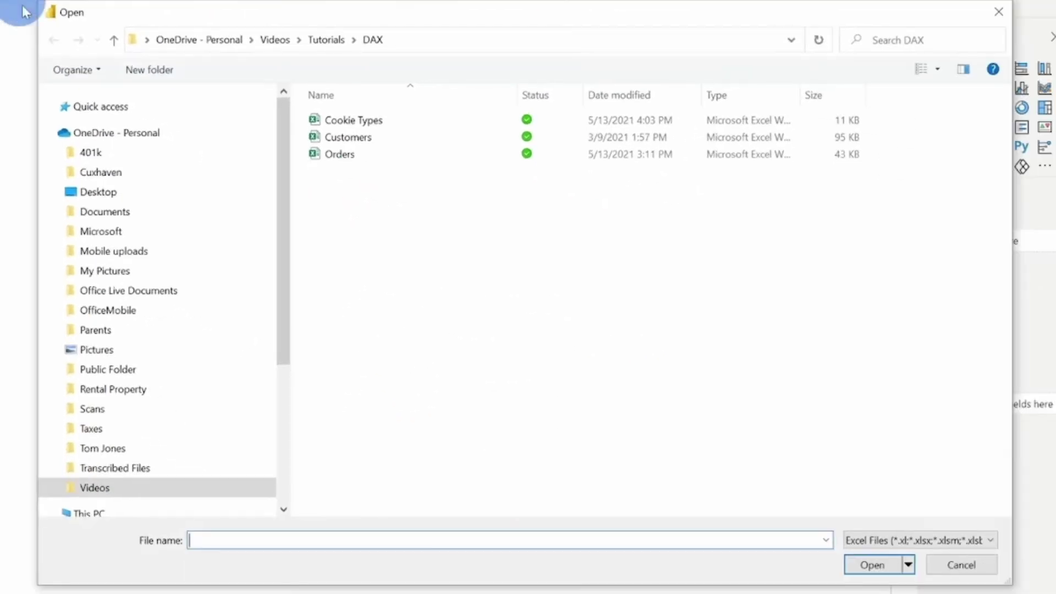
pyautogui.click(385, 137)
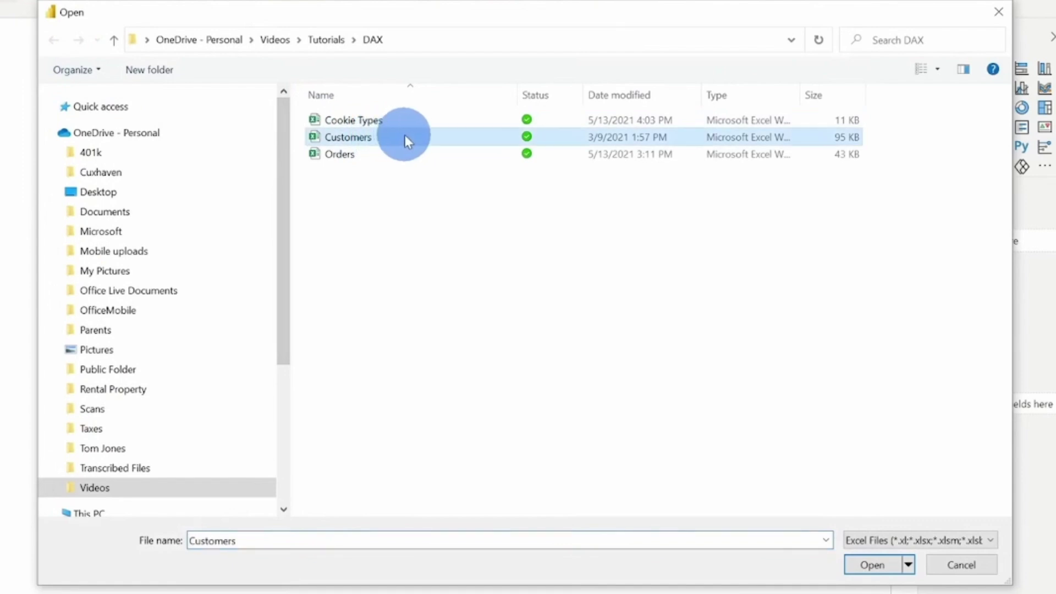
pyautogui.click(875, 565)
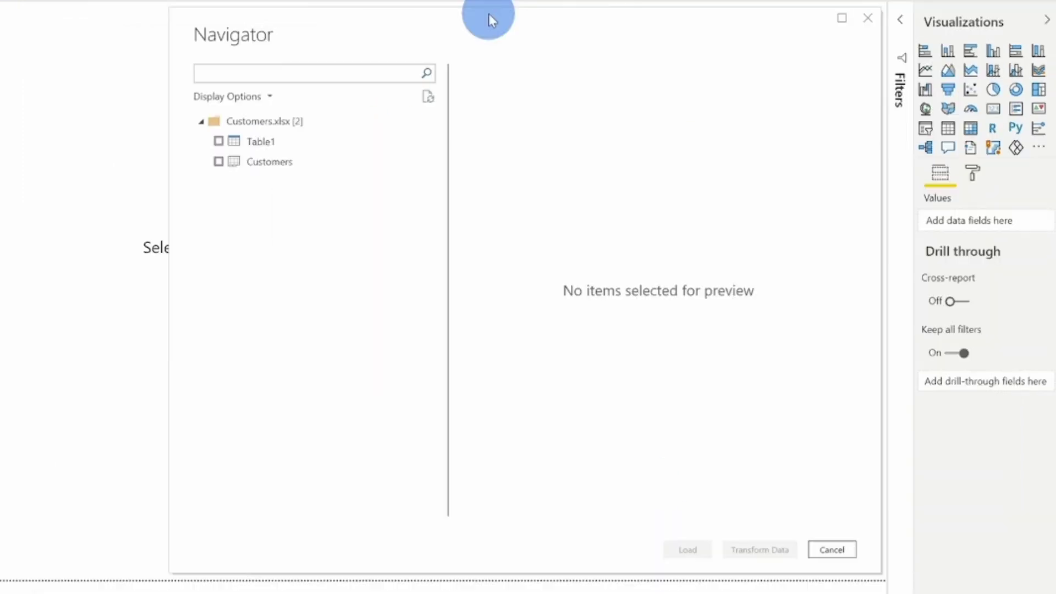
pyautogui.click(219, 162)
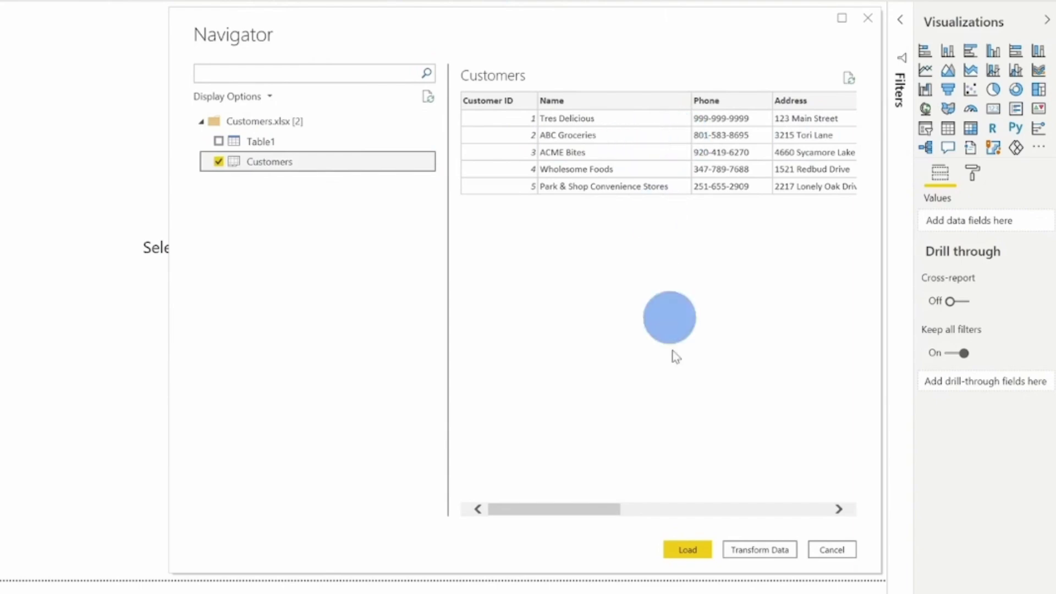
pyautogui.click(689, 551)
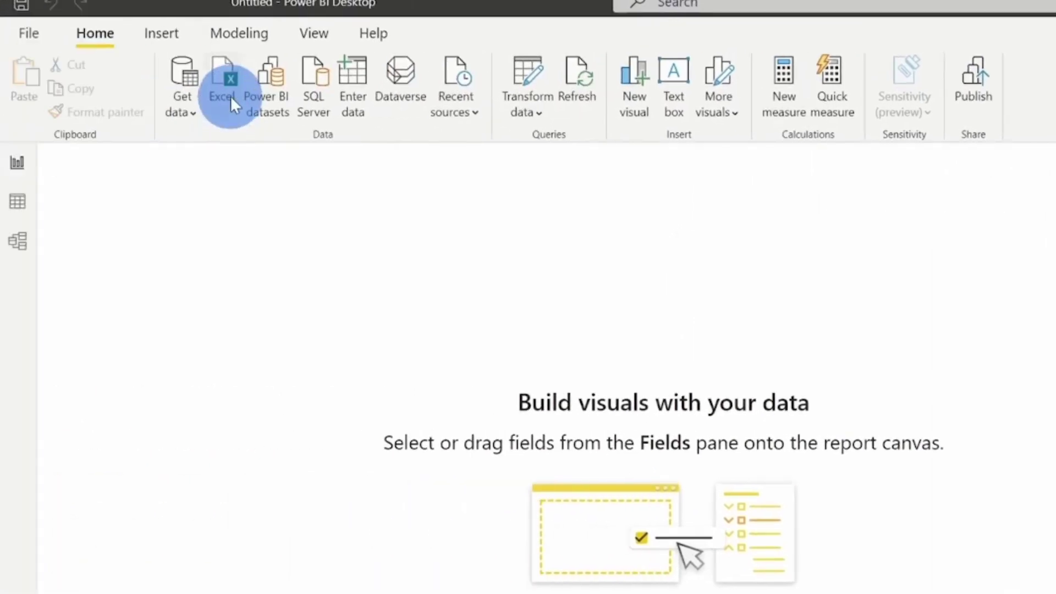
# Import the Orders sheet from the Orders Excel workbook and load it into the report.
pyautogui.click(230, 86)
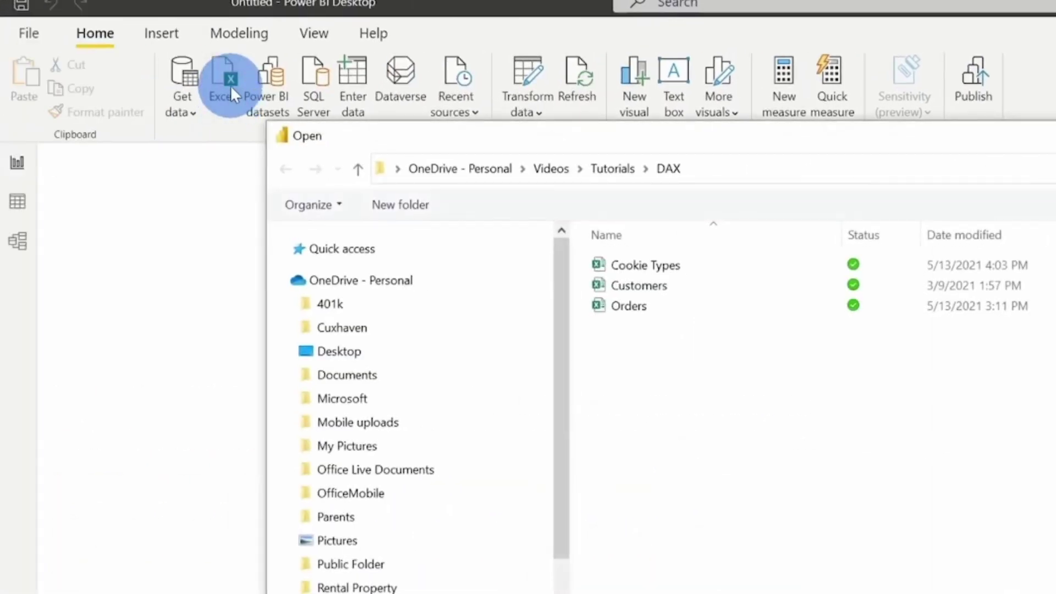
pyautogui.click(677, 308)
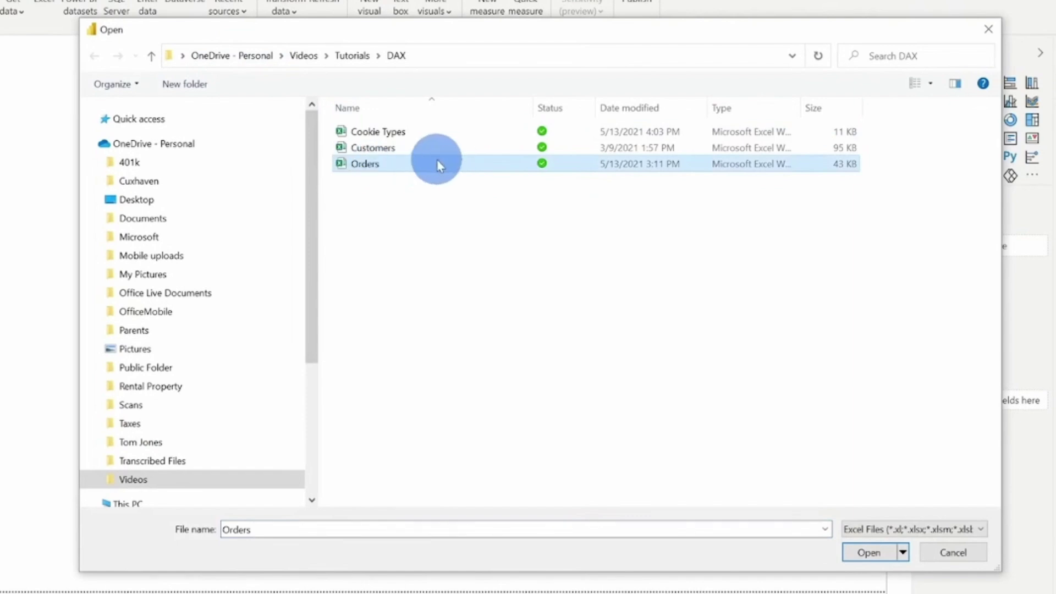
pyautogui.click(870, 553)
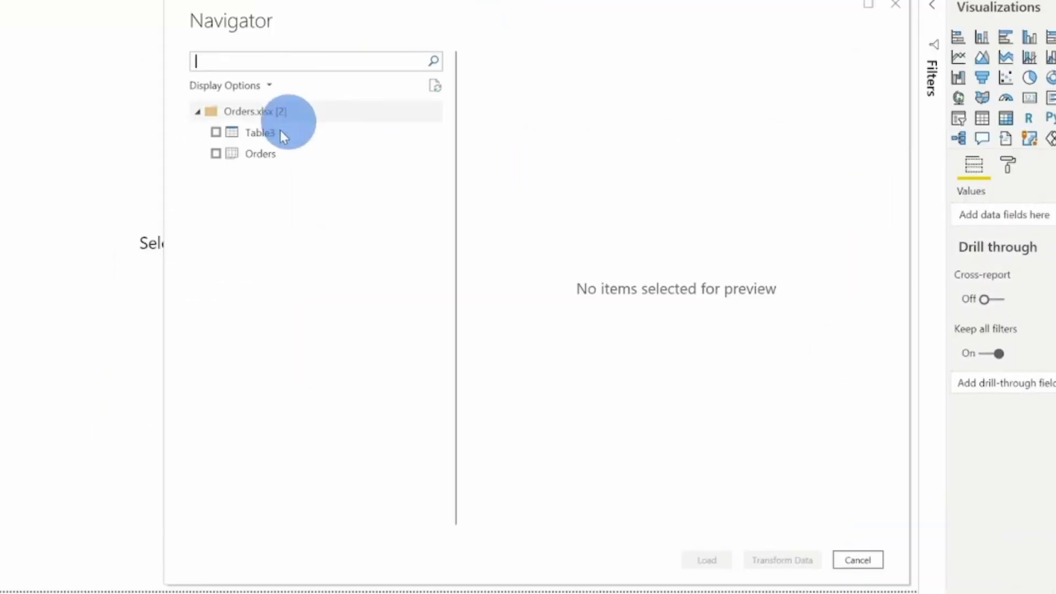
pyautogui.click(217, 154)
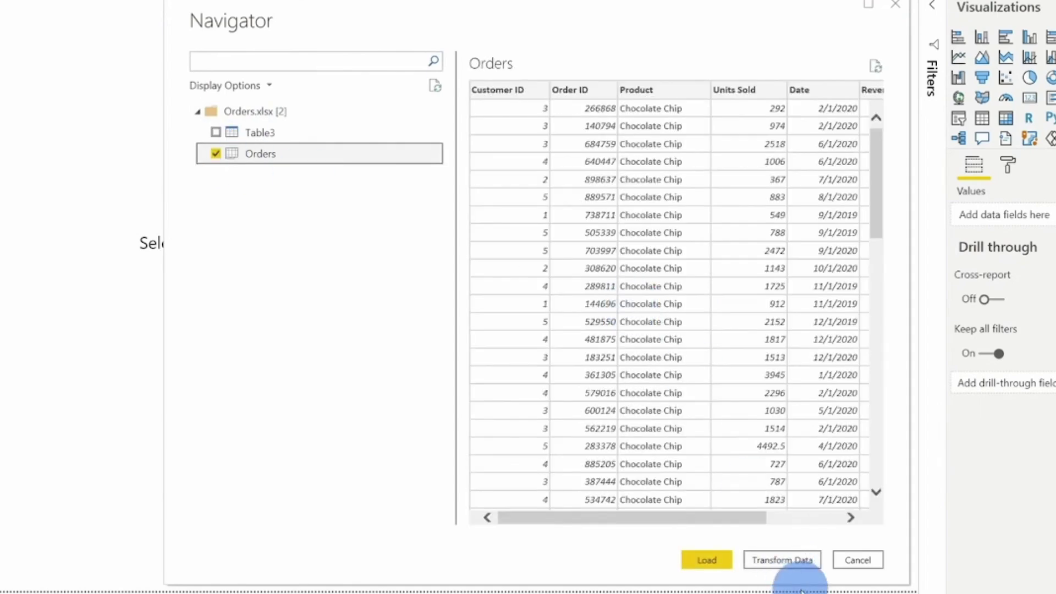
pyautogui.click(713, 557)
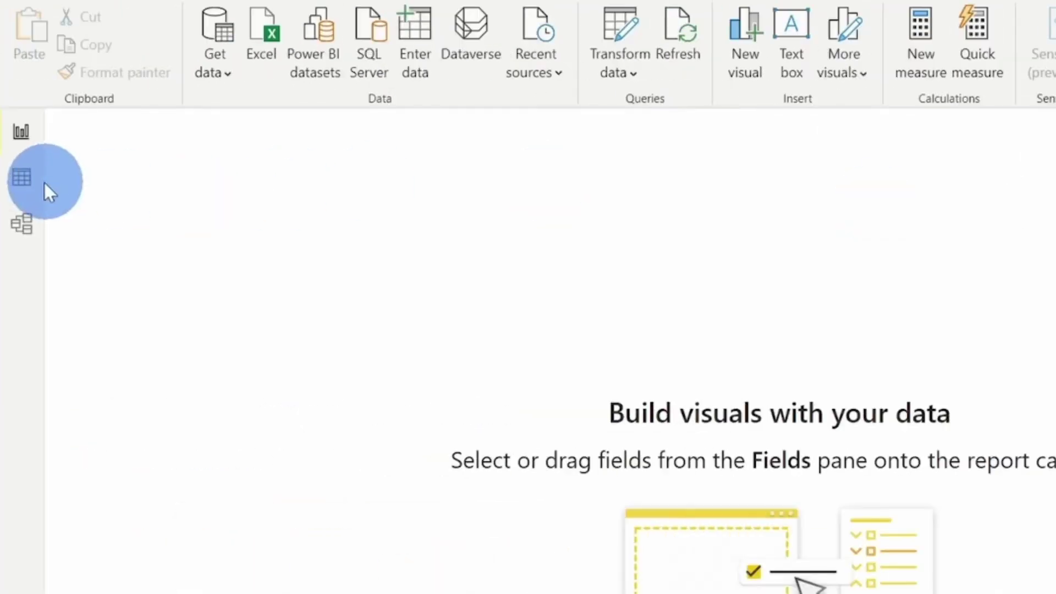
# Examine the rows and columns of the Orders table in the data view.
pyautogui.click(21, 189)
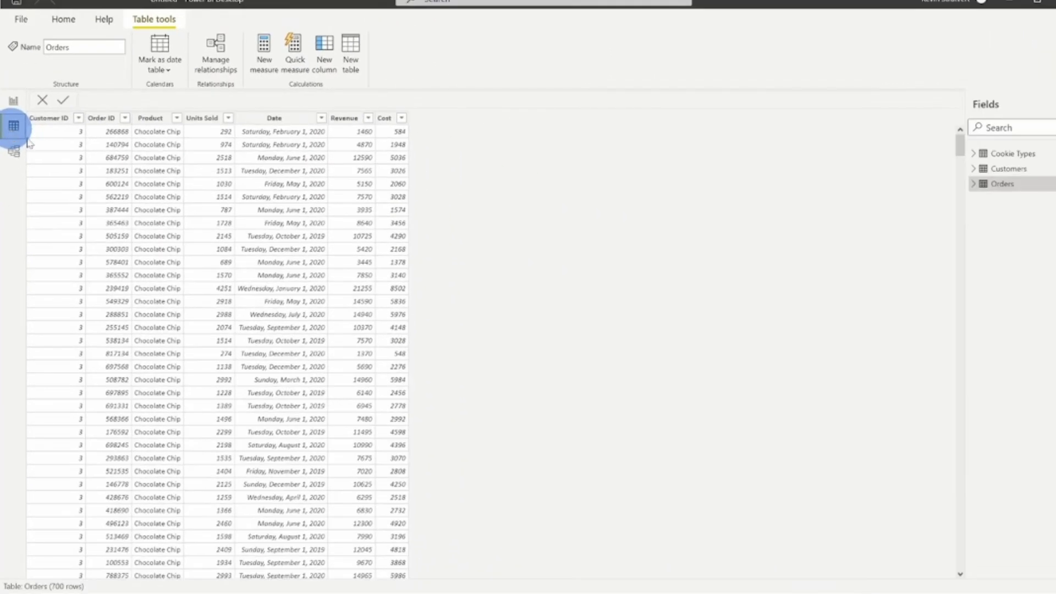
pyautogui.click(1002, 186)
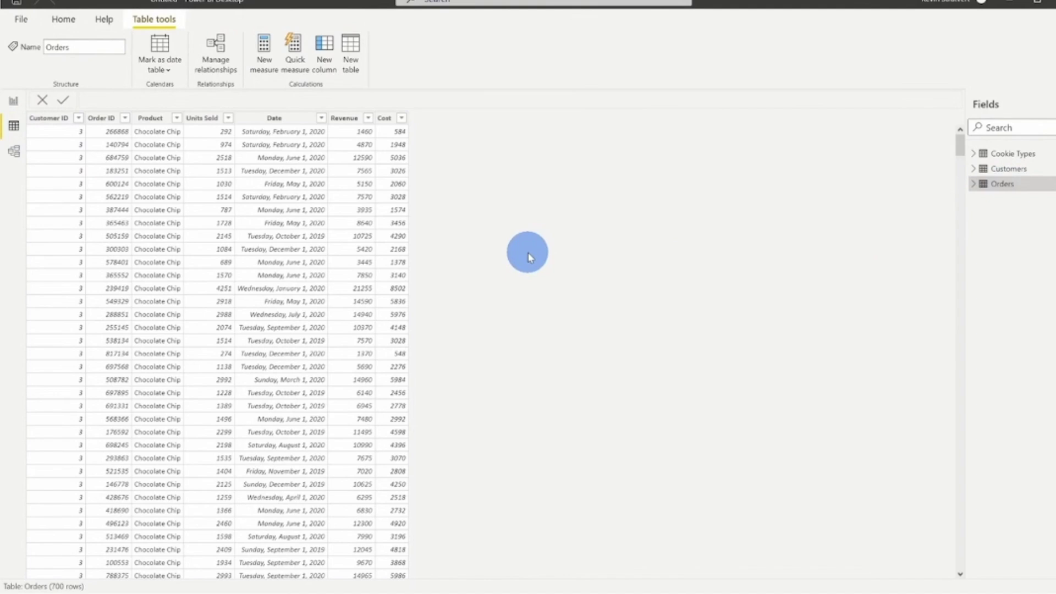
pyautogui.scroll(-15, 210, 200)
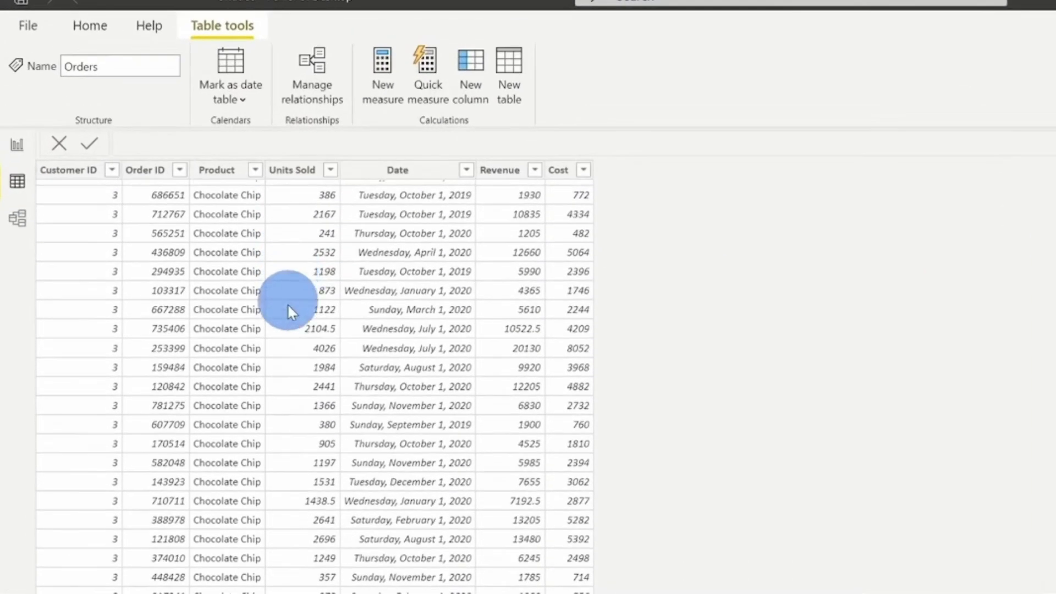
pyautogui.scroll(-10, 287, 307)
pyautogui.scroll(18, 343, 431)
pyautogui.scroll(2, 322, 438)
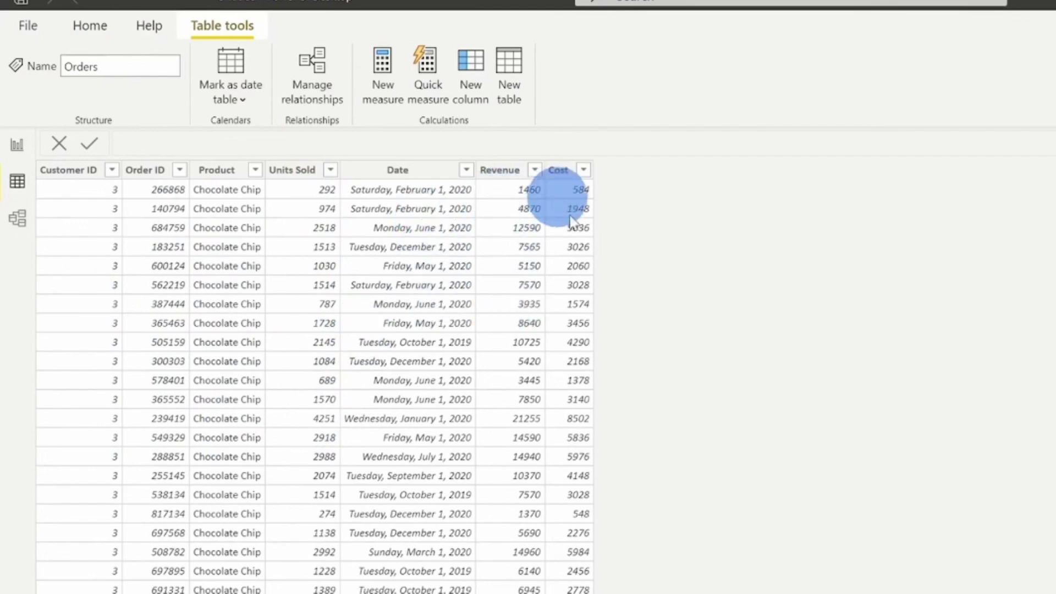
pyautogui.scroll(-13, 602, 368)
pyautogui.scroll(7, 603, 385)
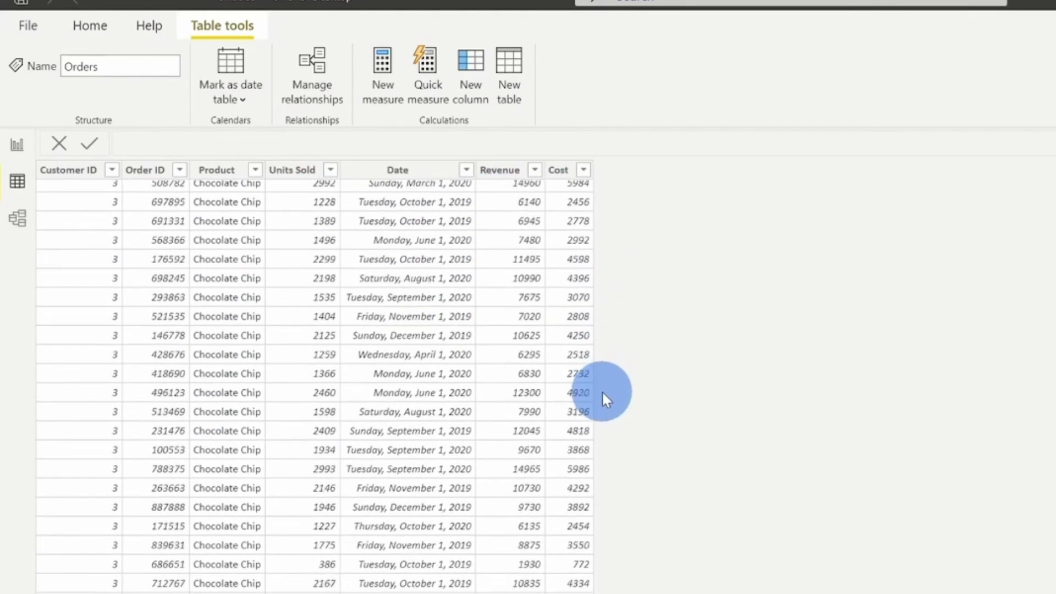
pyautogui.scroll(6, 604, 394)
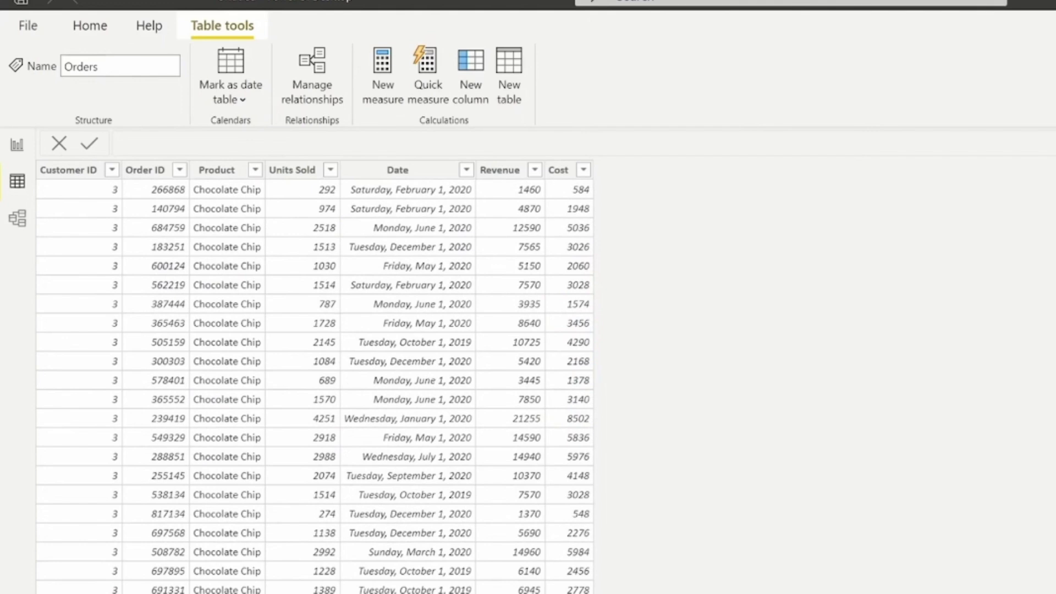
# Review the contents of the Customers table and the Cookie Types table in the data view.
pyautogui.click(1018, 169)
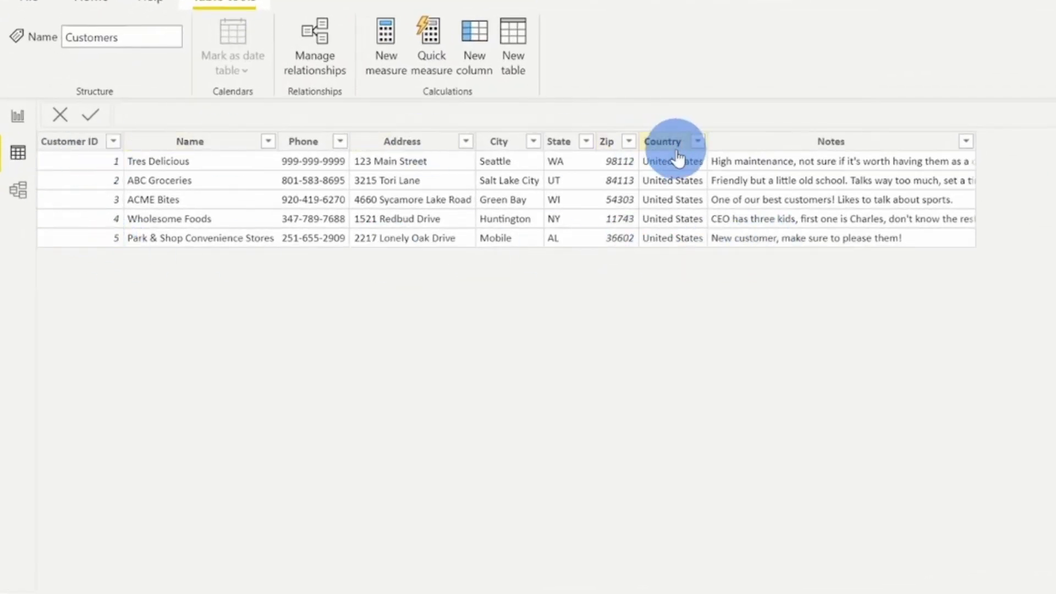
pyautogui.click(1055, 195)
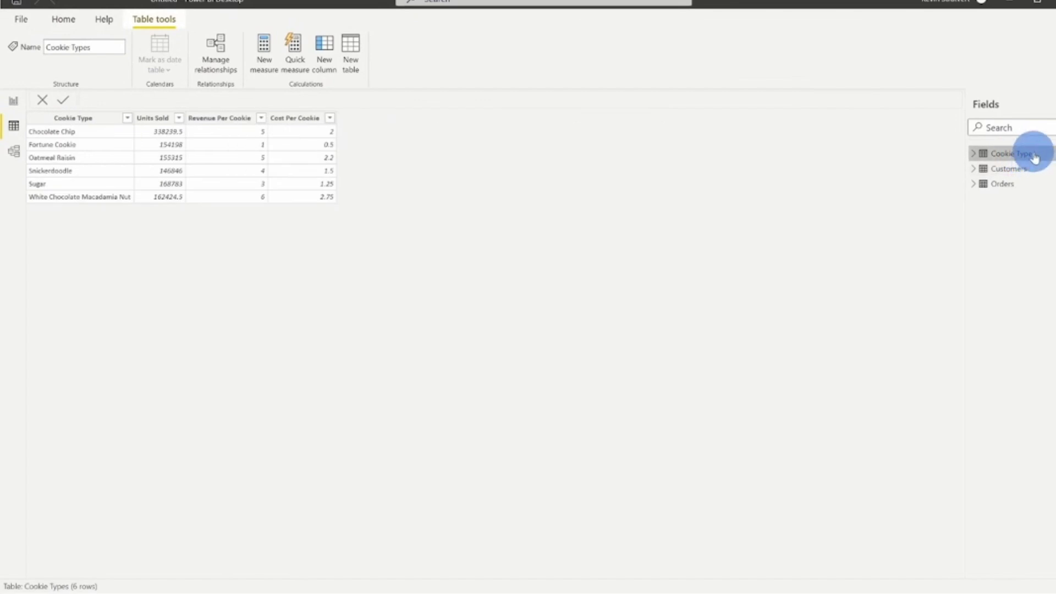
pyautogui.click(72, 122)
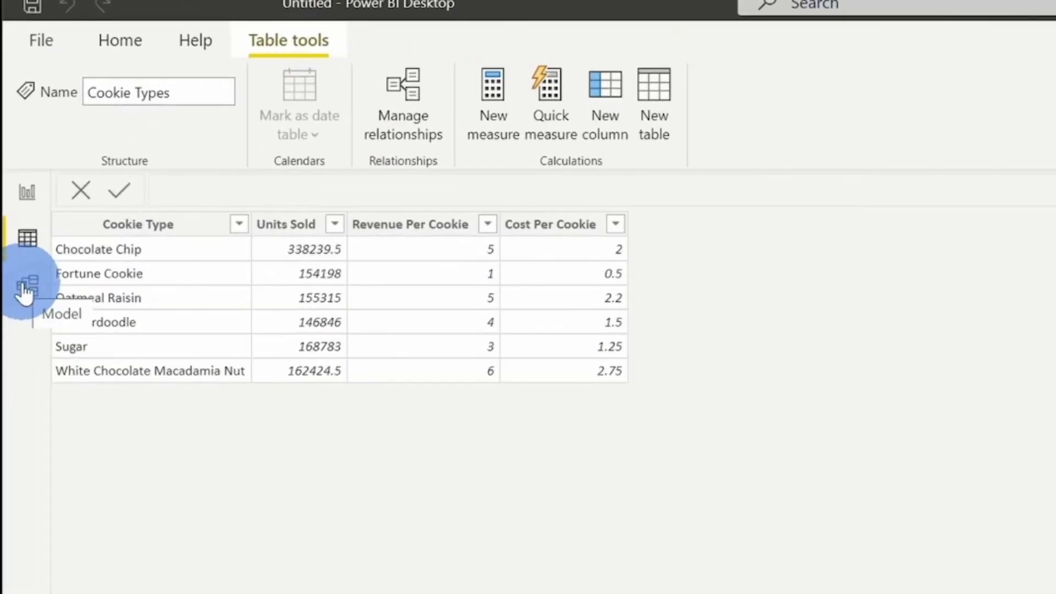
# Show the data model and line up the Cookie Types, Customers and Orders tables in one row.
pyautogui.click(24, 287)
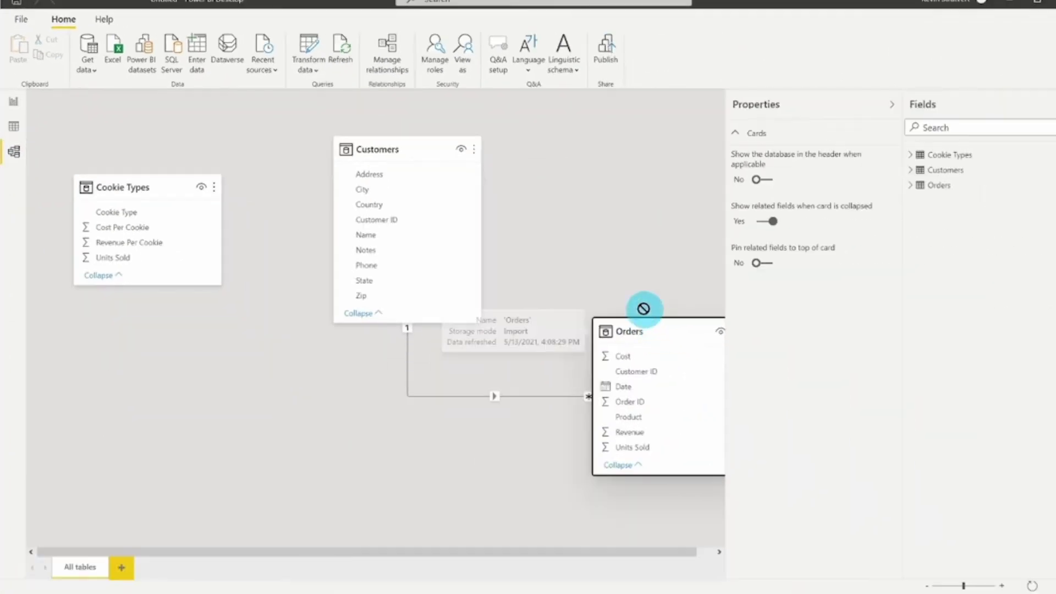
pyautogui.moveTo(642, 307); pyautogui.dragTo(613, 165)
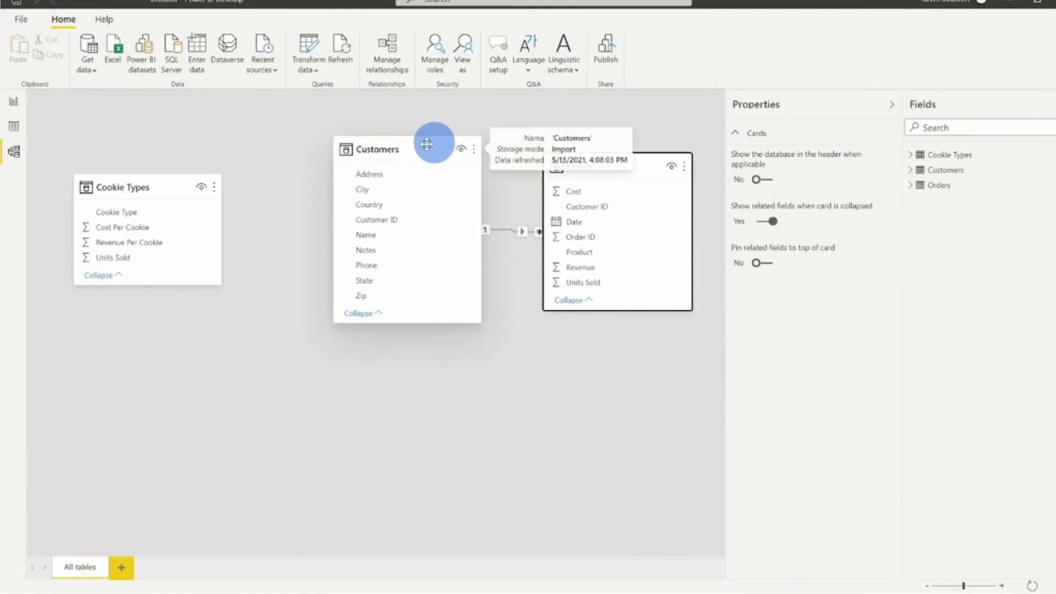
pyautogui.moveTo(406, 147); pyautogui.dragTo(354, 114)
pyautogui.moveTo(137, 193); pyautogui.dragTo(137, 172)
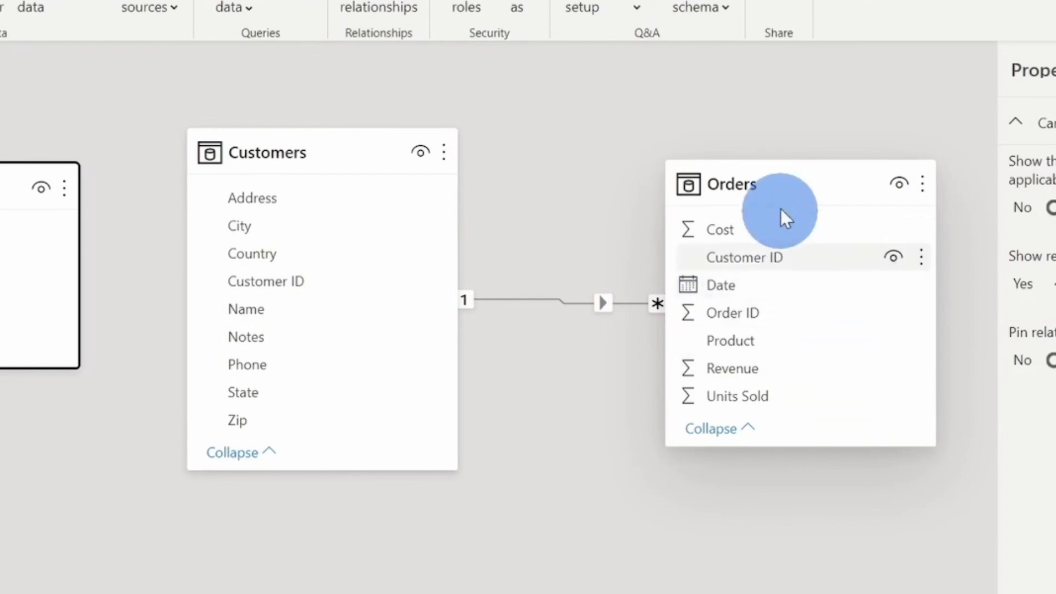
# Rearrange the model diagram so Orders sits between Cookie Types and Customers, and lengthen the Orders card.
pyautogui.moveTo(786, 184); pyautogui.dragTo(291, 561)
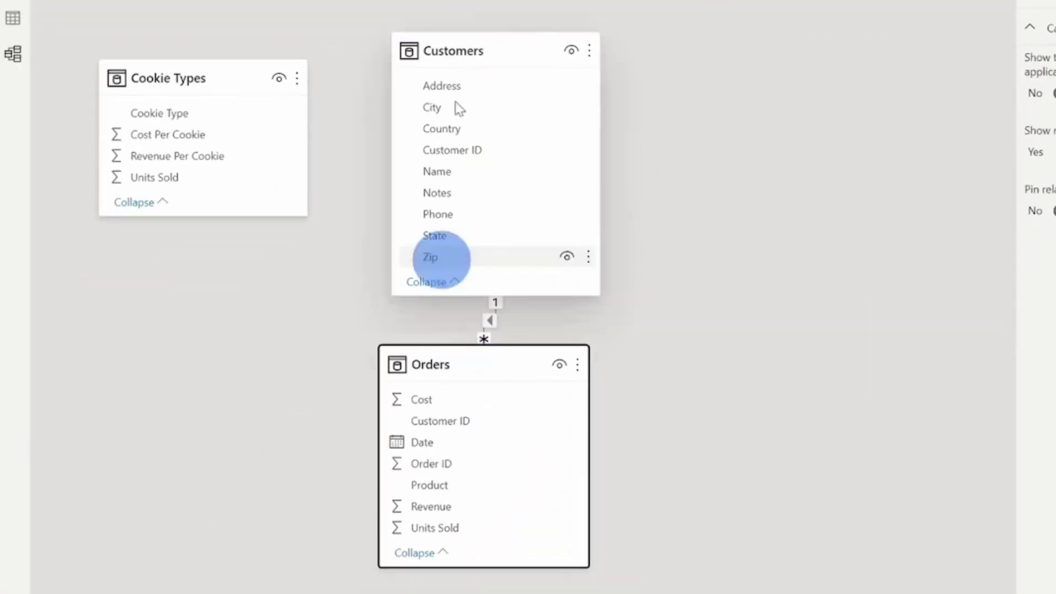
pyautogui.moveTo(502, 49); pyautogui.dragTo(791, 55)
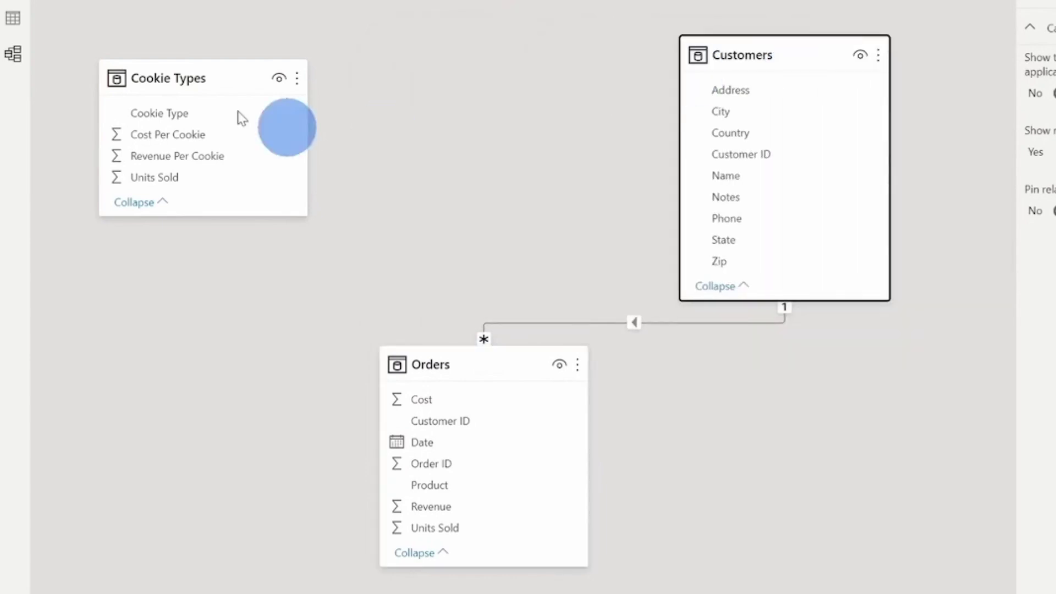
pyautogui.moveTo(448, 365); pyautogui.dragTo(463, 87)
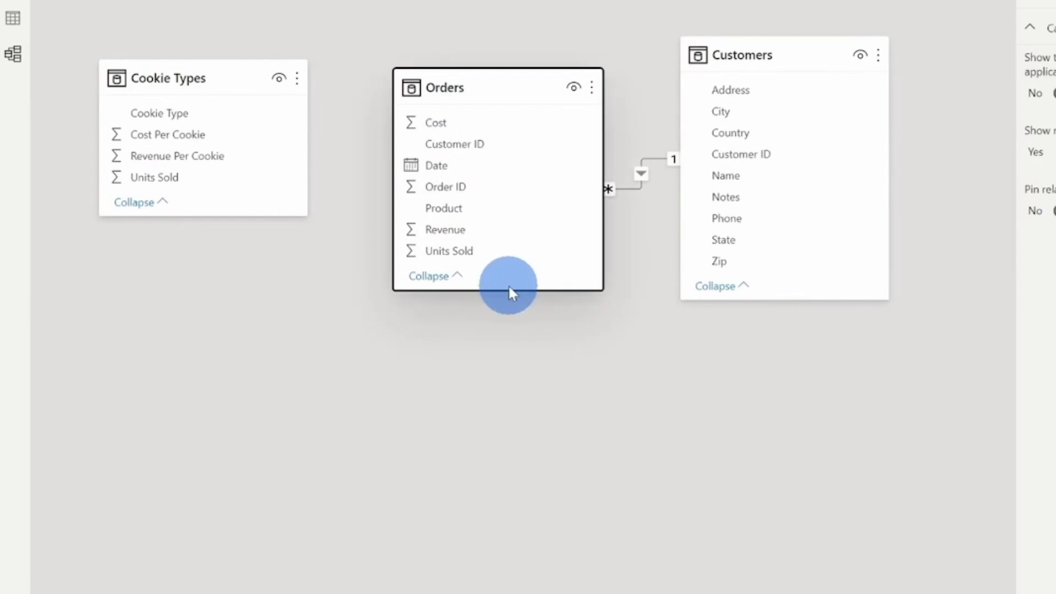
pyautogui.moveTo(509, 289); pyautogui.dragTo(506, 318)
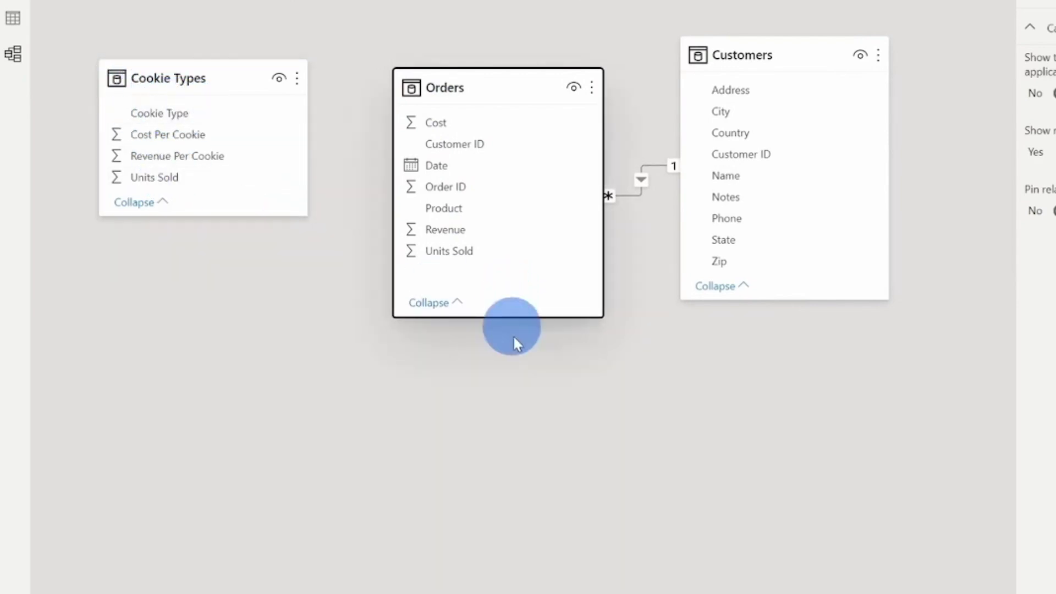
pyautogui.moveTo(514, 318); pyautogui.dragTo(519, 366)
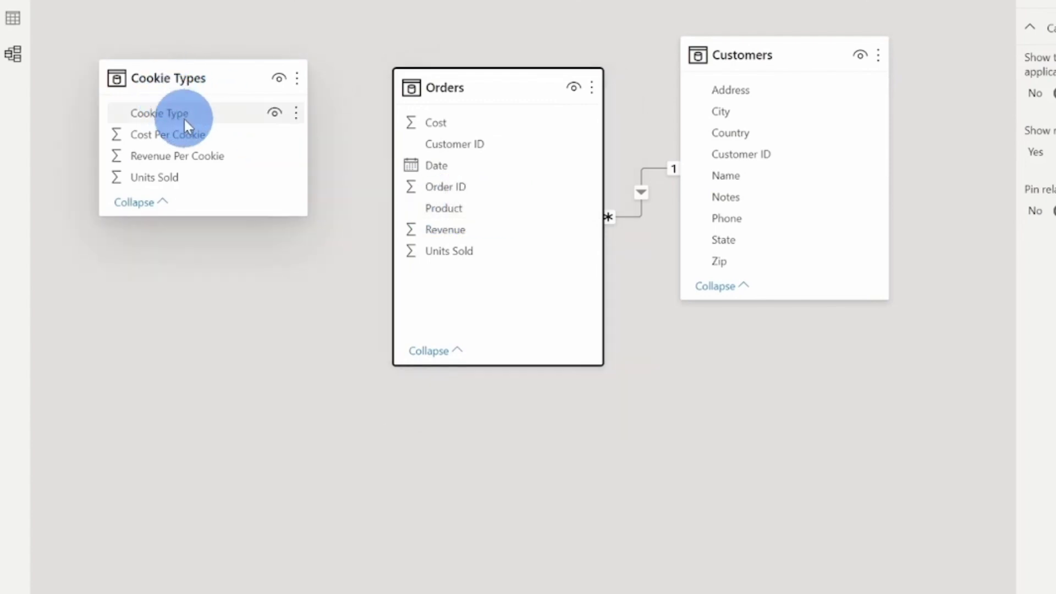
# Create a relationship between Cookie Type in Cookie Types and Product in Orders, and return to the report view.
pyautogui.moveTo(171, 112); pyautogui.dragTo(448, 209)
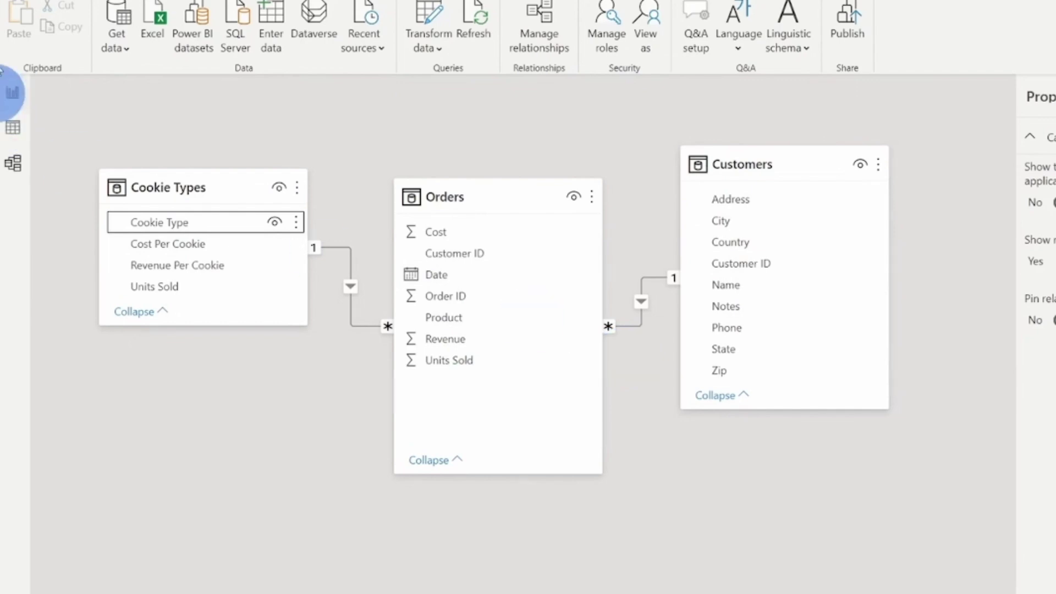
pyautogui.click(14, 94)
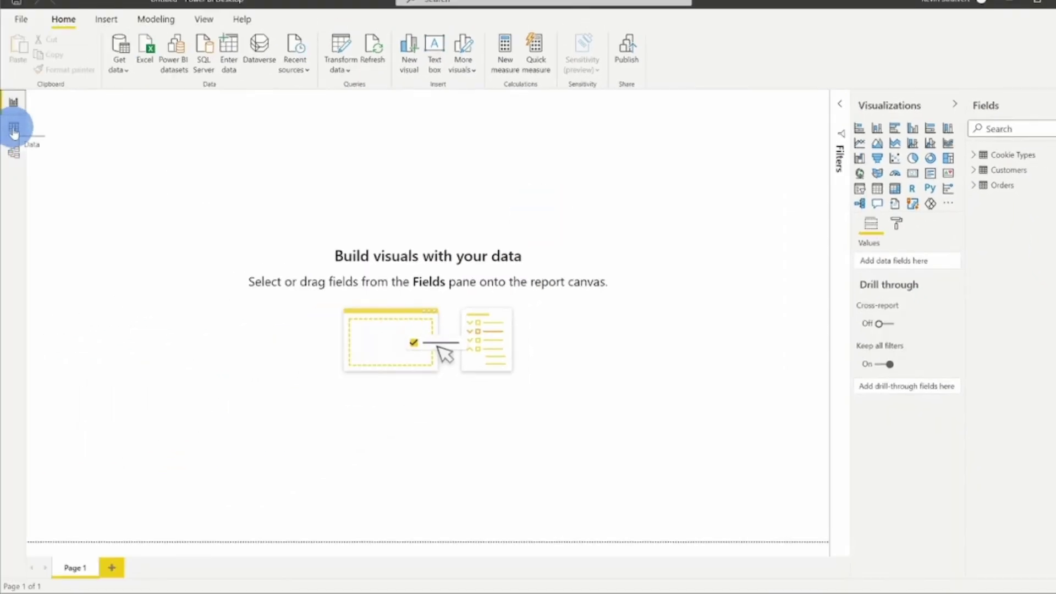
# Examine the Orders table in the data view, especially the values in its Units Sold column.
pyautogui.click(13, 129)
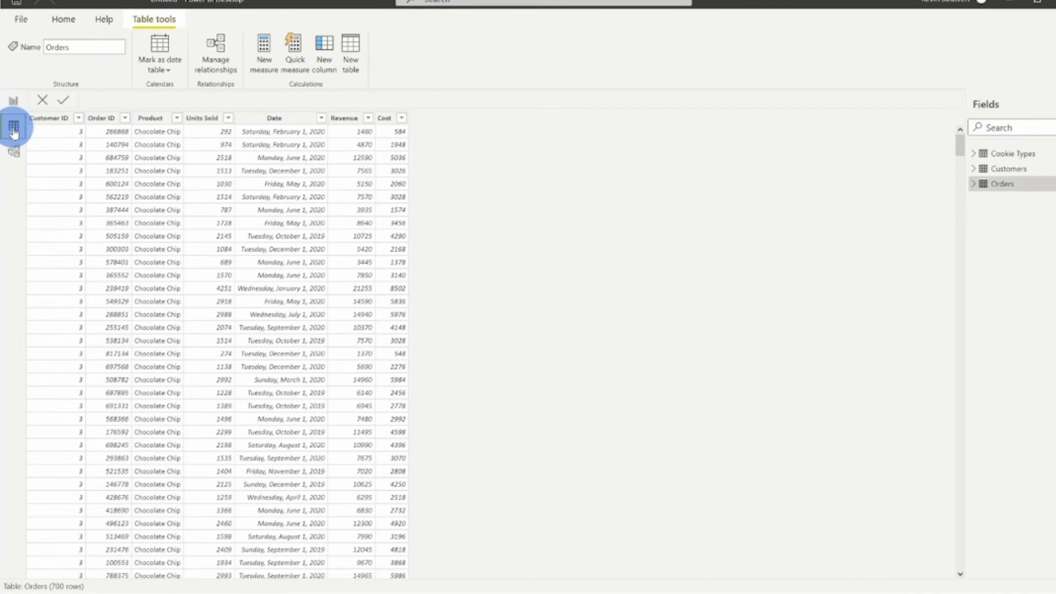
pyautogui.scroll(-8, 211, 220)
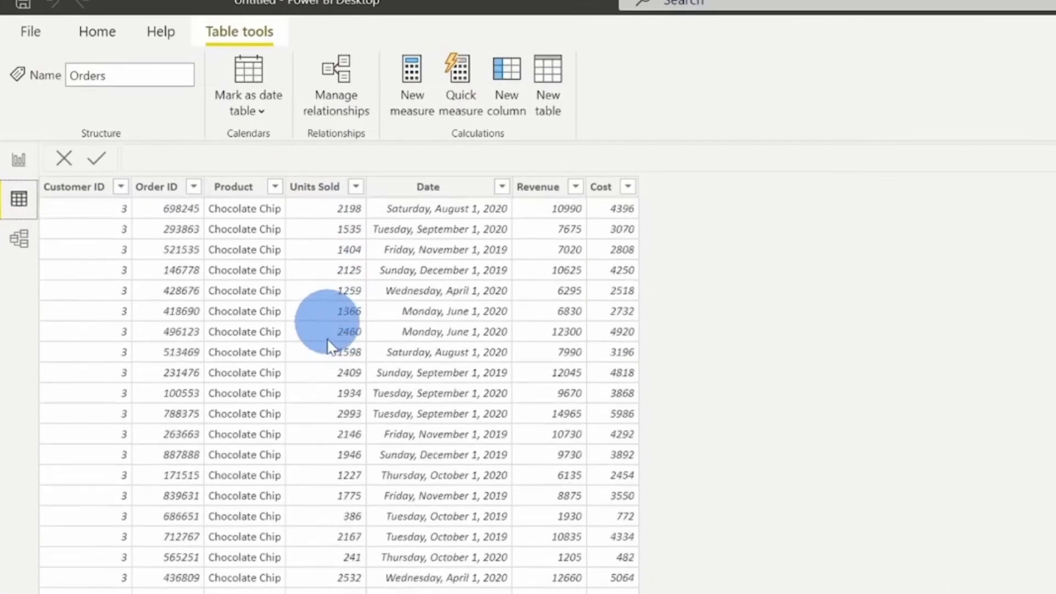
pyautogui.scroll(-6, 325, 485)
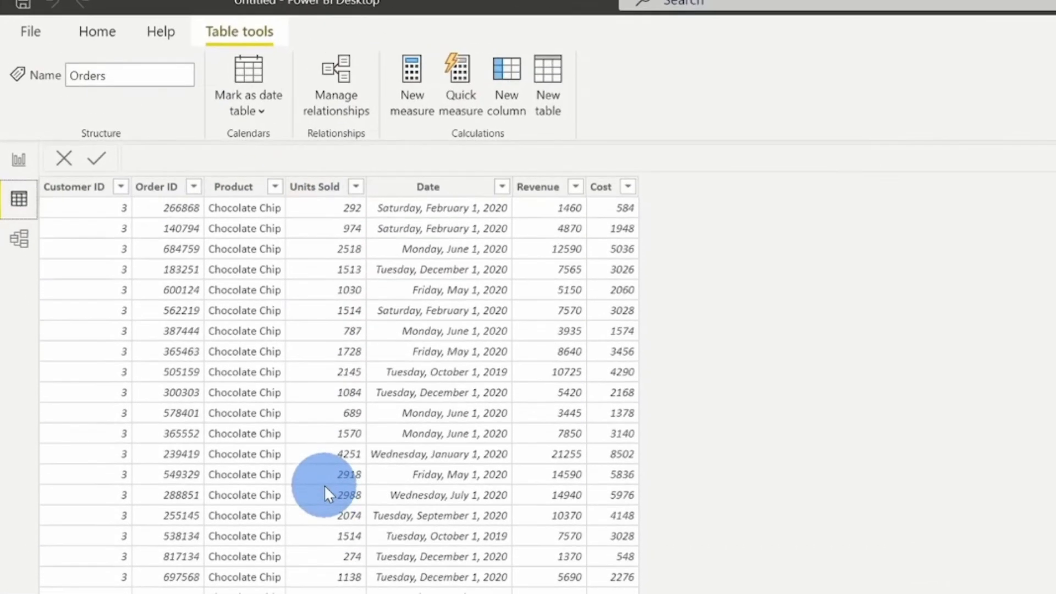
pyautogui.moveTo(331, 205); pyautogui.dragTo(330, 329)
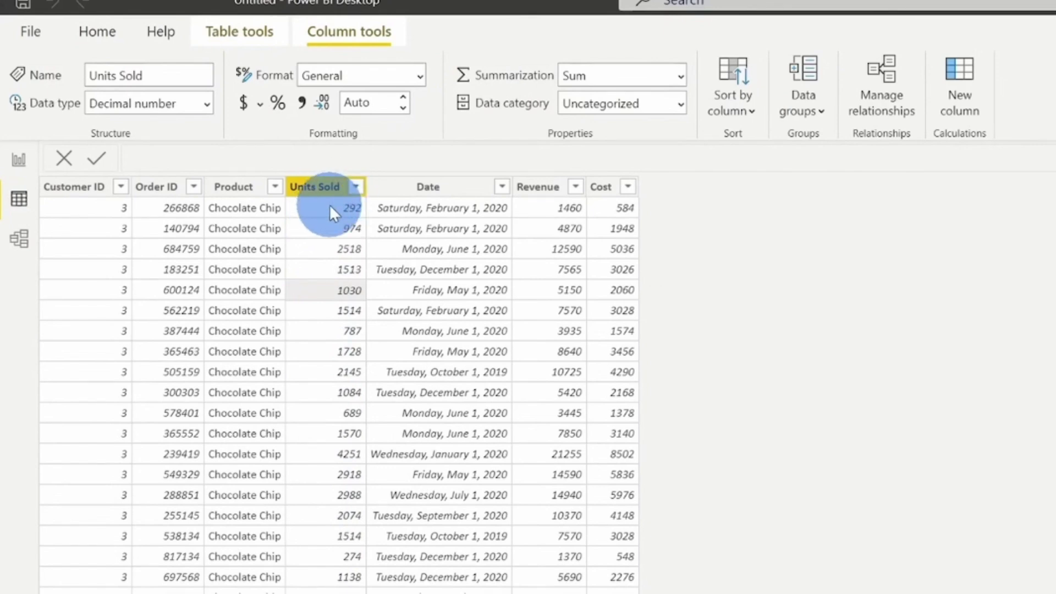
pyautogui.scroll(-10, 329, 204)
pyautogui.scroll(-15, 330, 275)
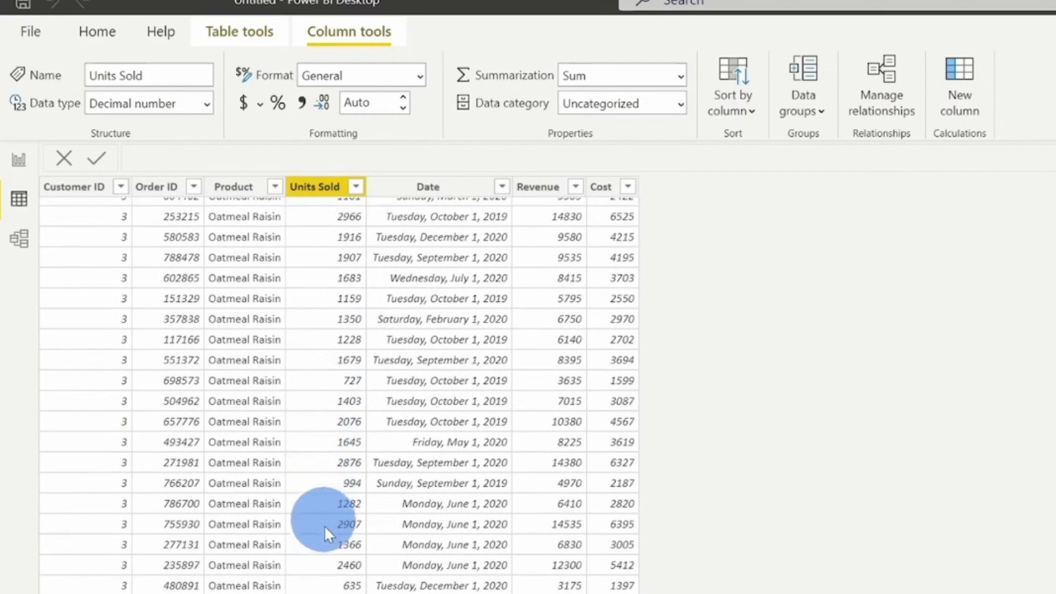
pyautogui.scroll(15, 331, 489)
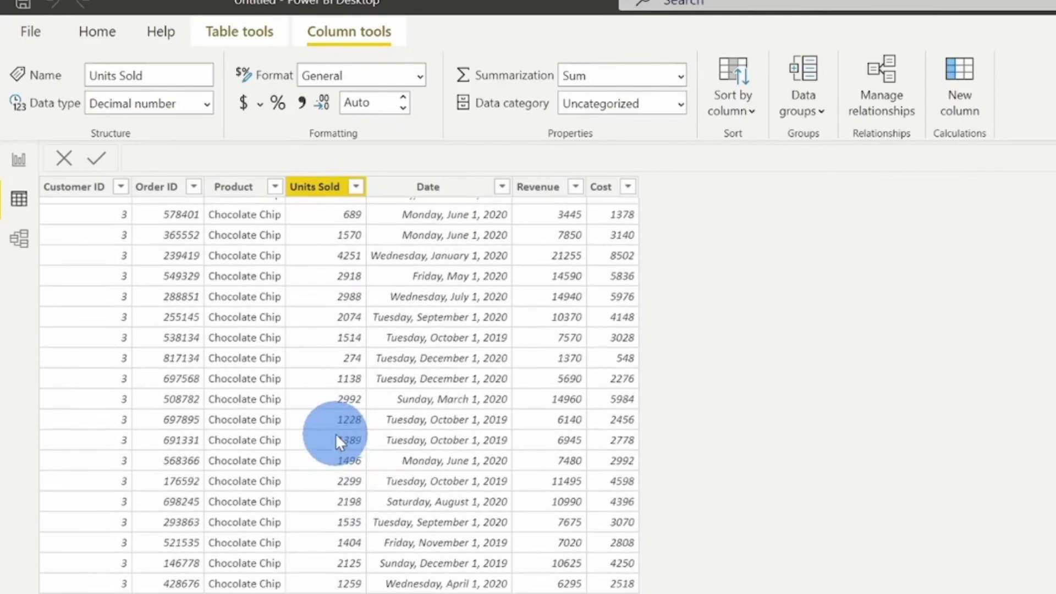
pyautogui.scroll(3, 337, 438)
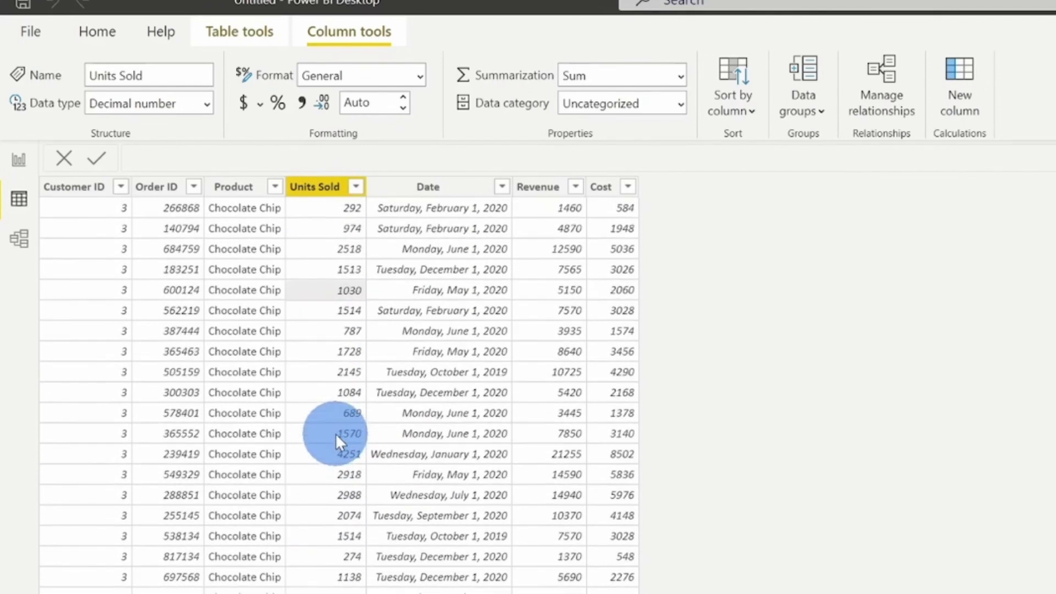
# Return to the report view and start a new measure in the Orders table named Total Number of Units Sold.
pyautogui.click(19, 164)
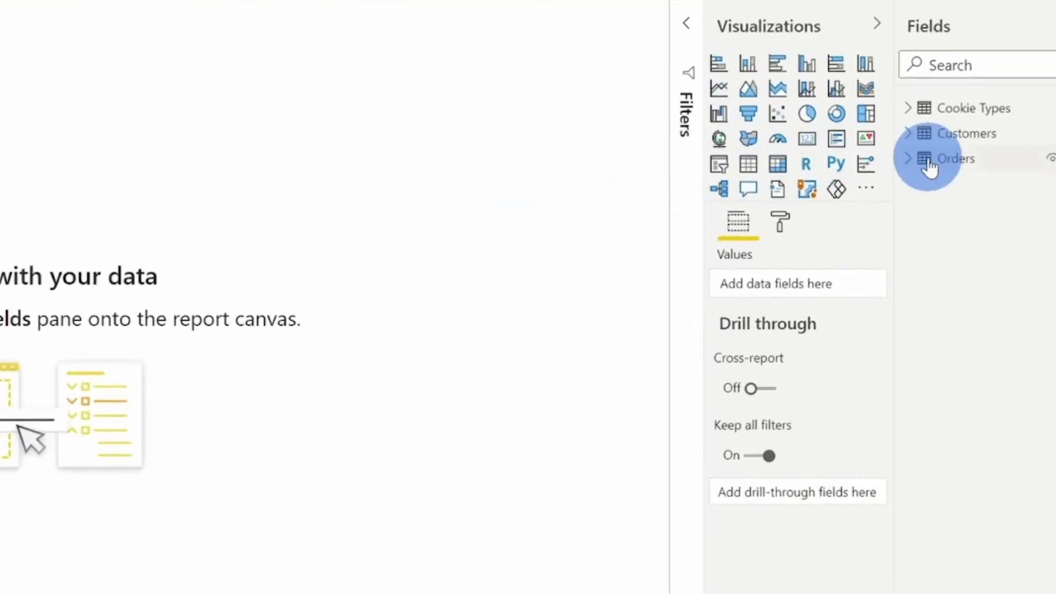
pyautogui.moveTo(942, 163)
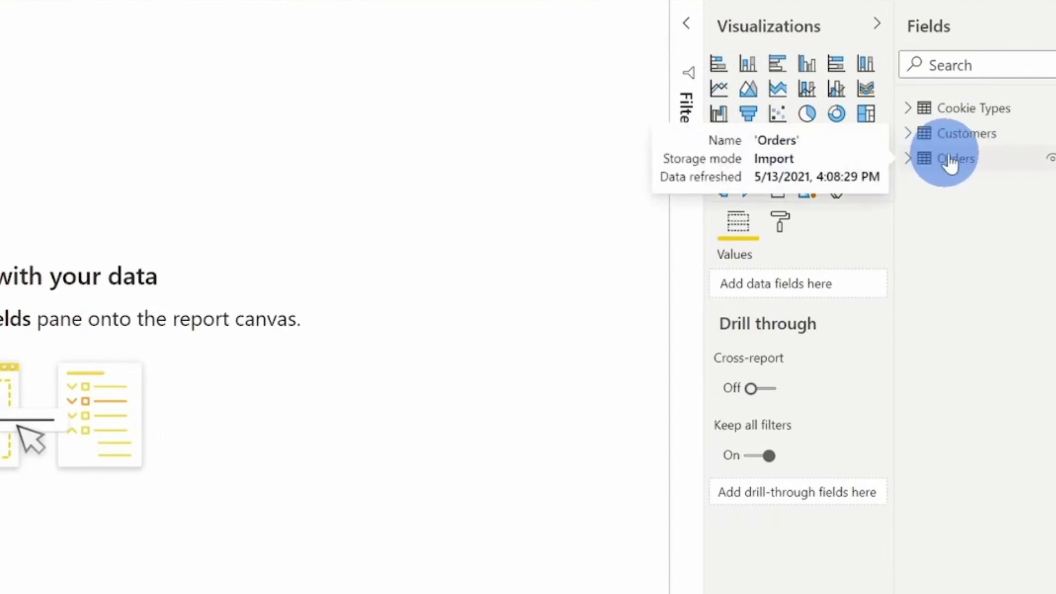
pyautogui.rightClick(946, 164)
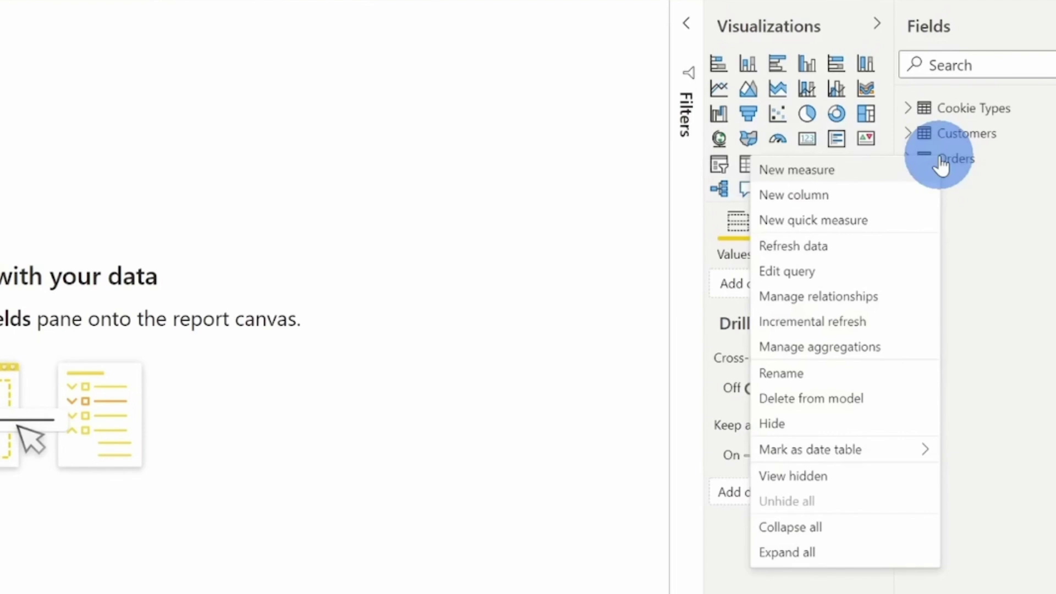
pyautogui.click(838, 175)
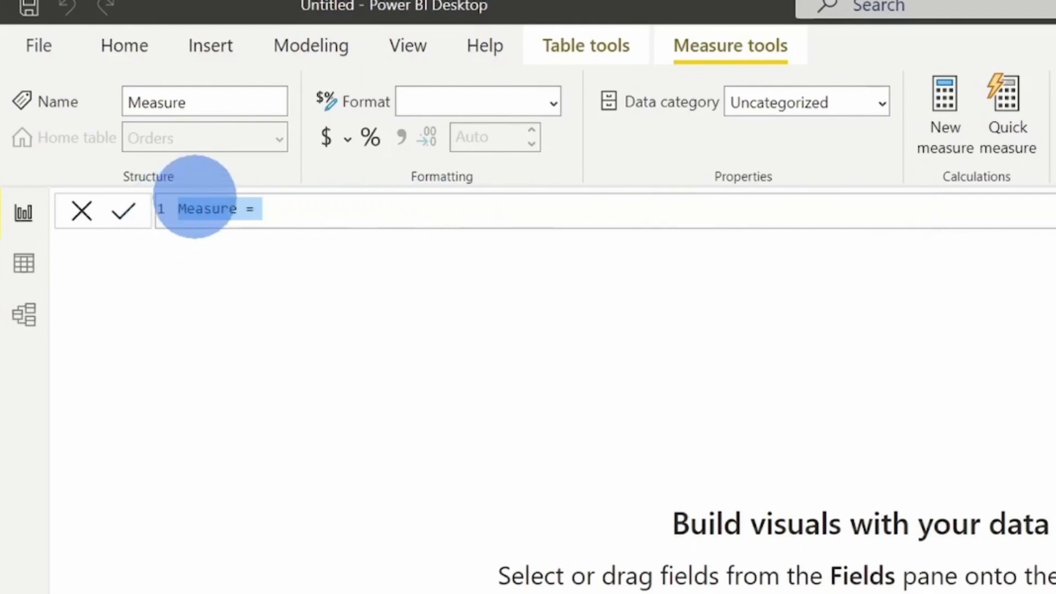
pyautogui.doubleClick(211, 209)
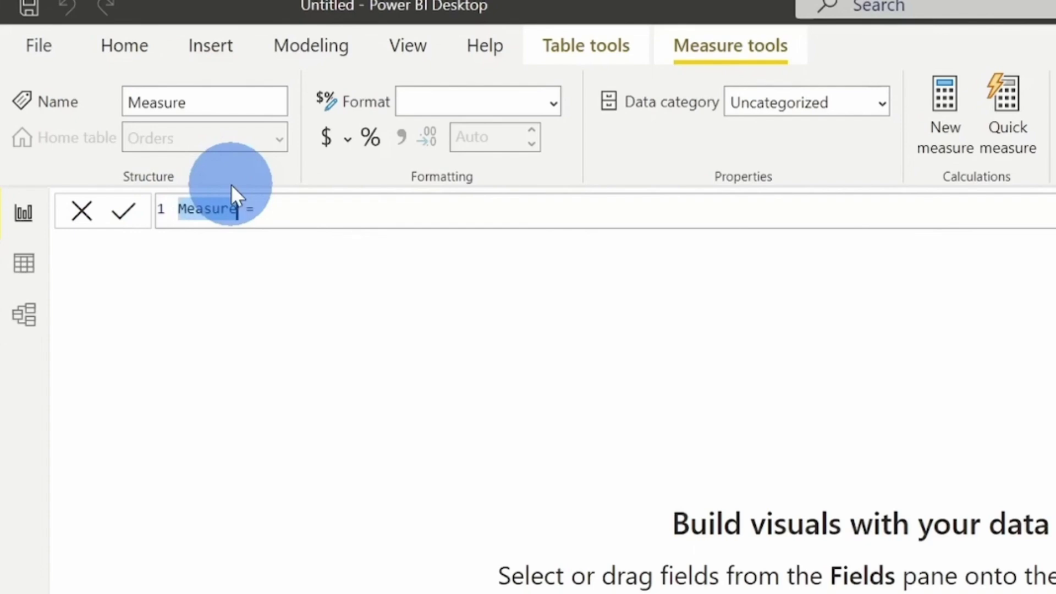
pyautogui.press('BackSpace')
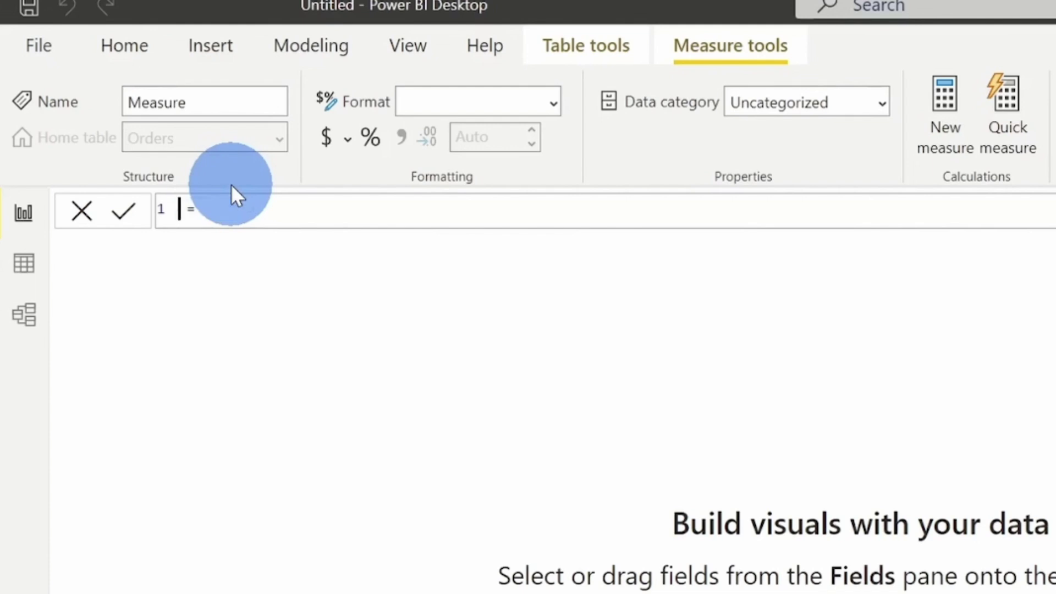
pyautogui.write('Total Number of Units Sold')
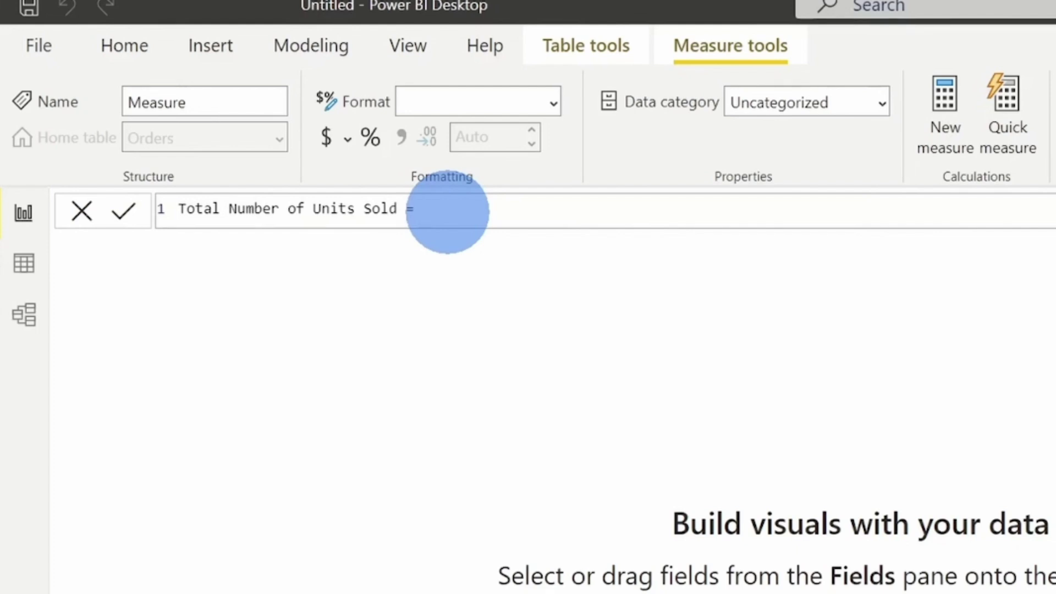
# Define the measure as sum(Orders[Units Sold]) and commit the formula.
pyautogui.write('sum')
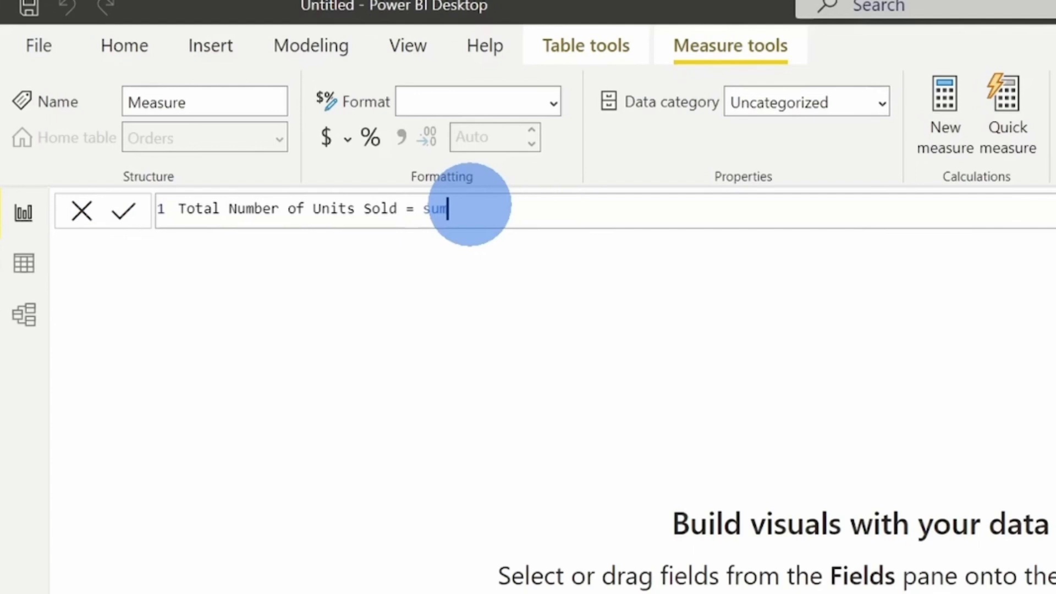
pyautogui.write('(')
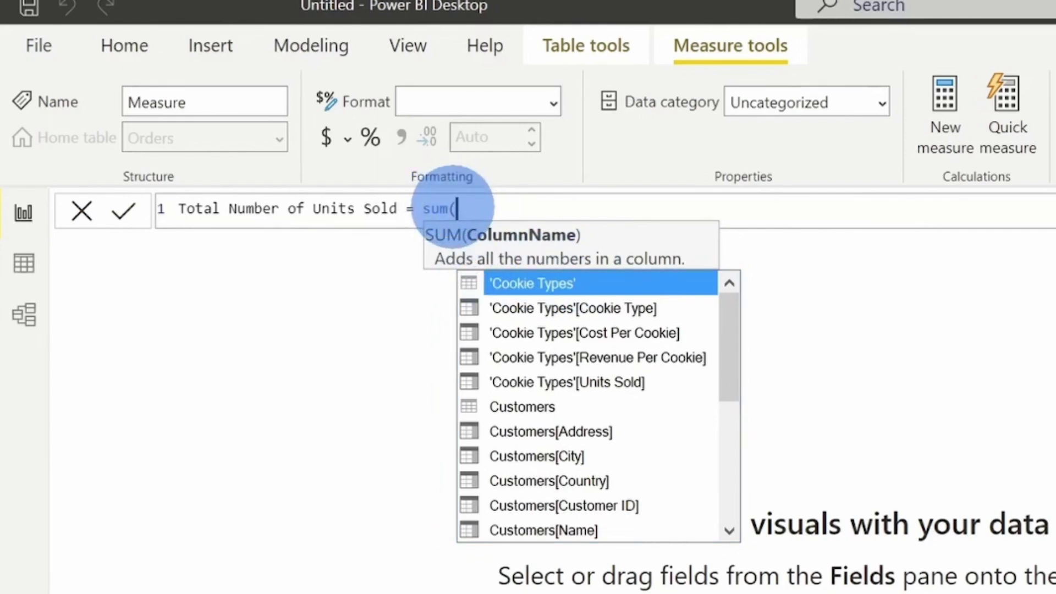
pyautogui.moveTo(732, 316); pyautogui.dragTo(740, 277)
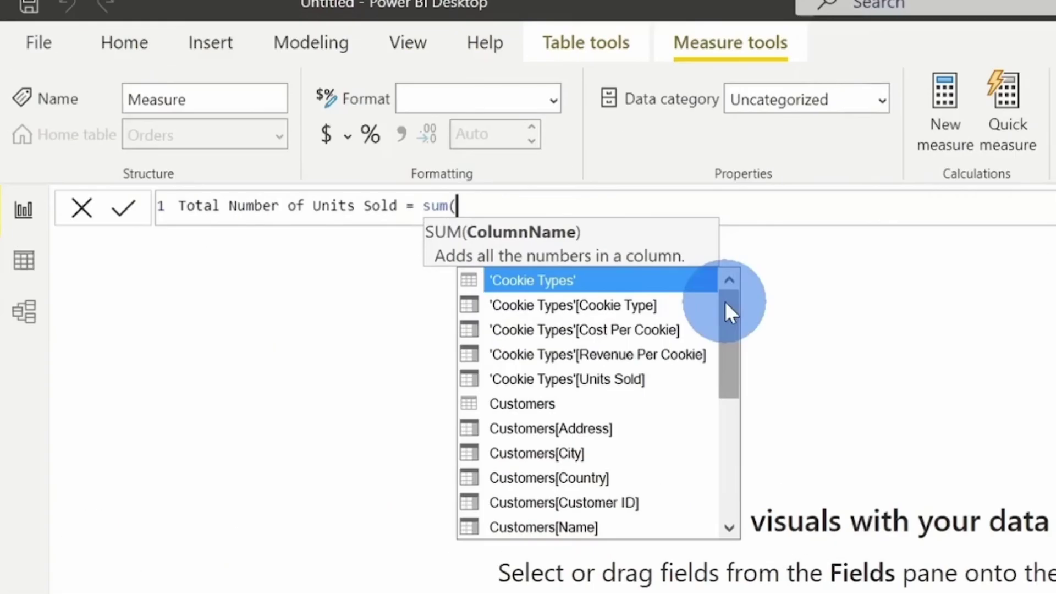
pyautogui.moveTo(725, 302); pyautogui.dragTo(728, 450)
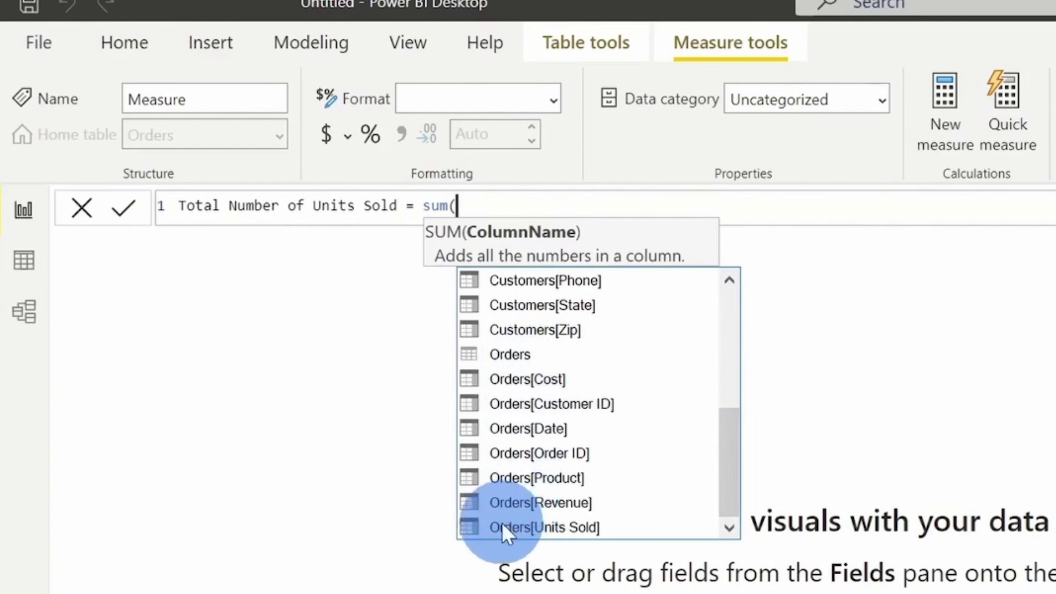
pyautogui.click(569, 524)
pyautogui.click(569, 524)
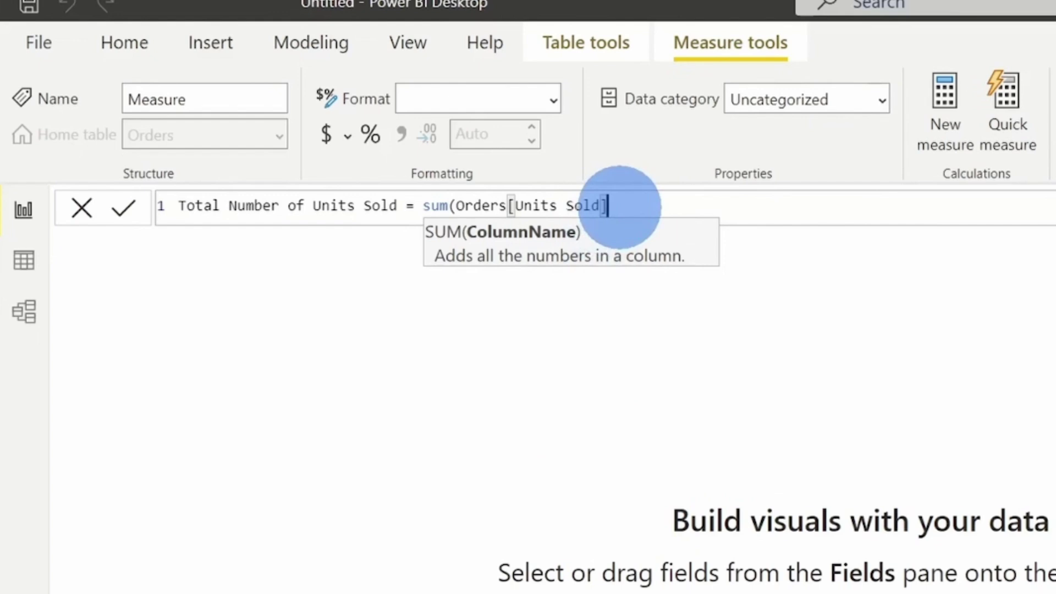
pyautogui.write(')')
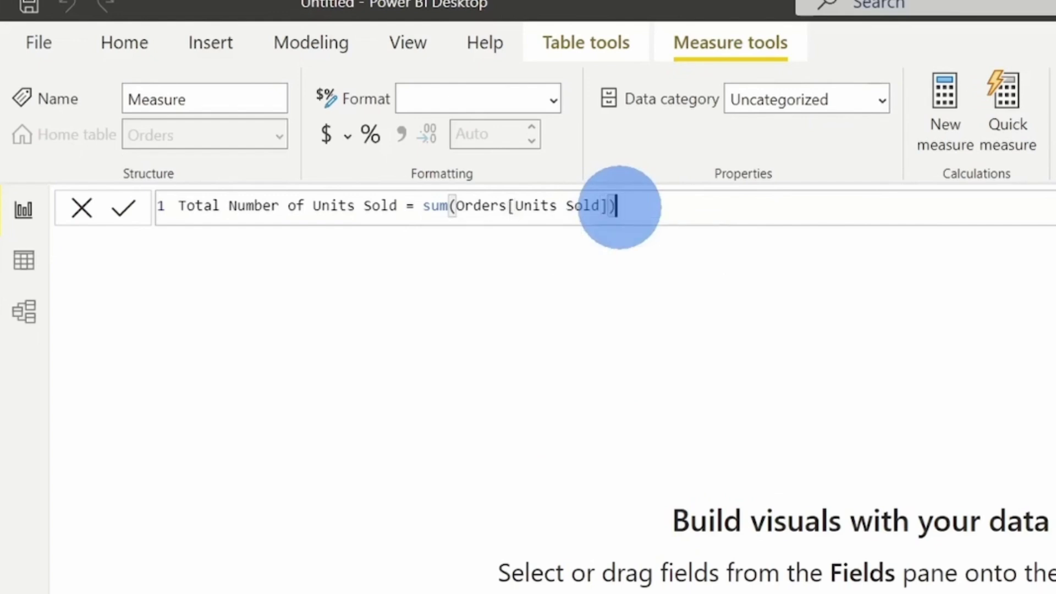
pyautogui.click(128, 214)
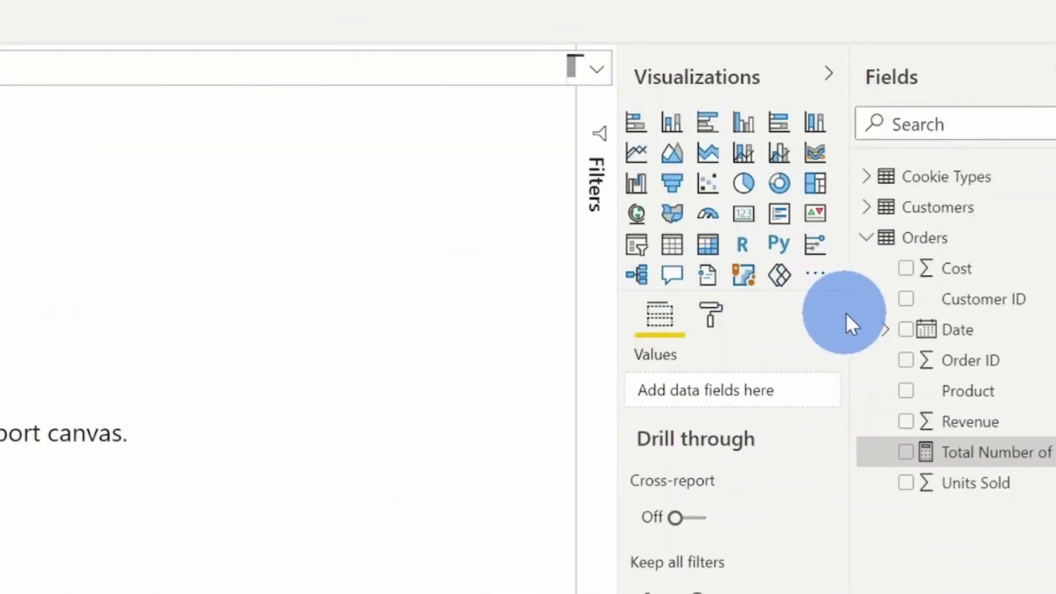
# Add the Total Number of Units Sold measure to the report page and display it as a matrix.
pyautogui.moveTo(849, 312); pyautogui.dragTo(737, 315)
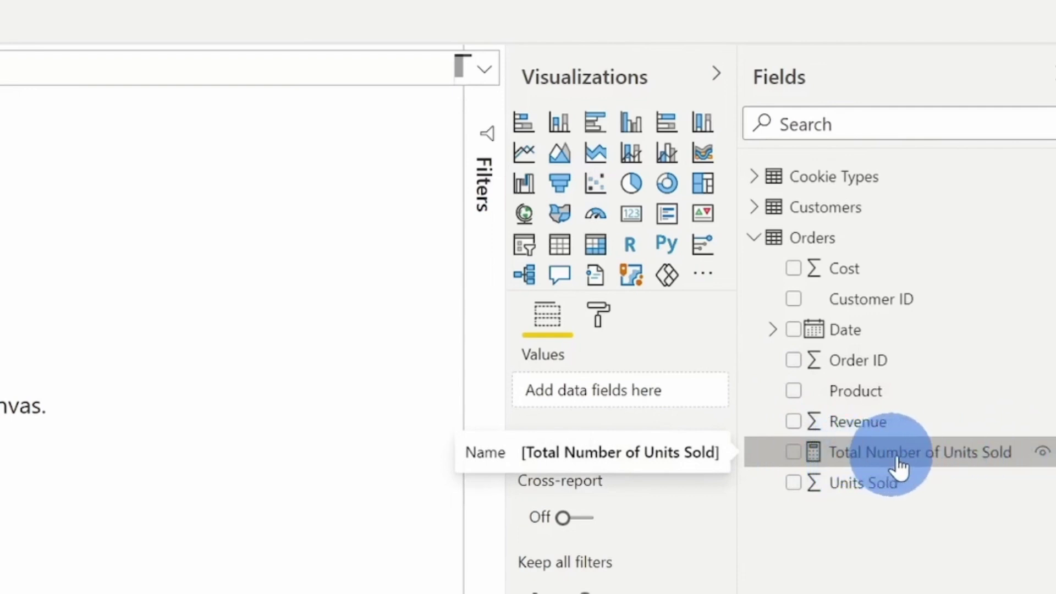
pyautogui.moveTo(992, 456); pyautogui.dragTo(834, 234)
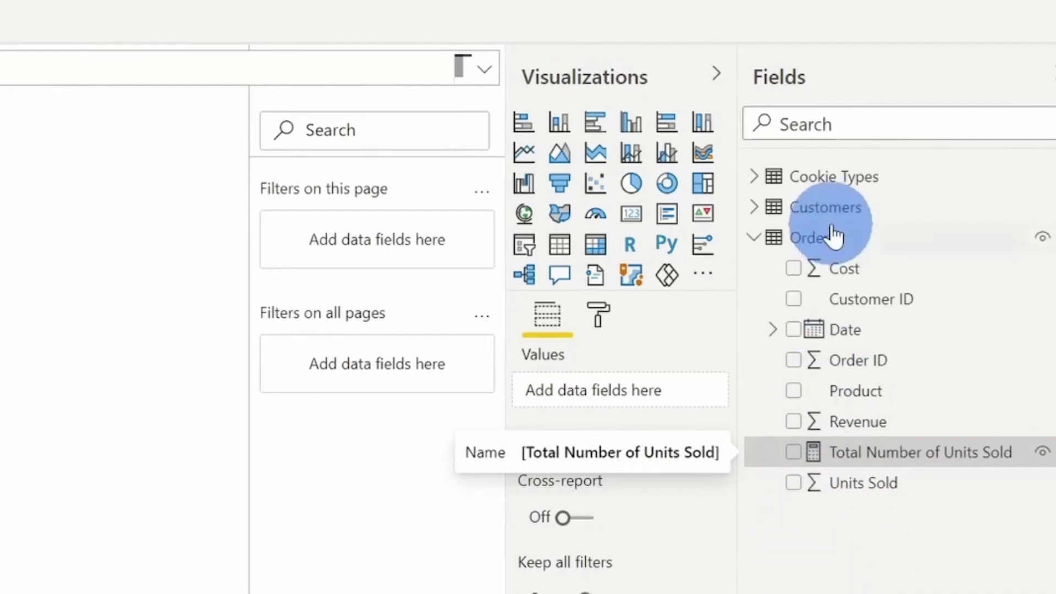
pyautogui.click(794, 452)
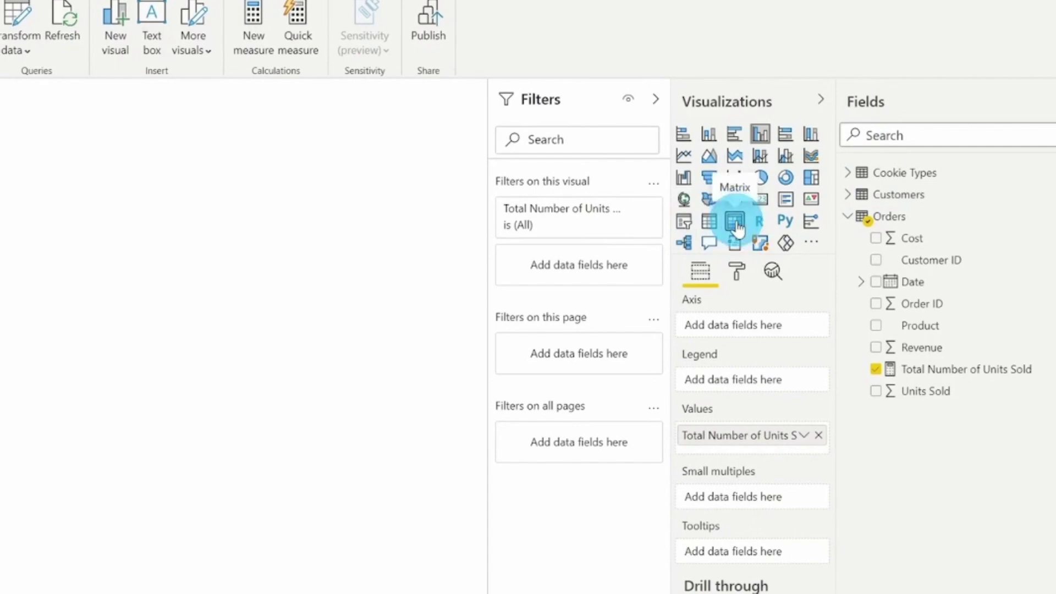
pyautogui.click(735, 222)
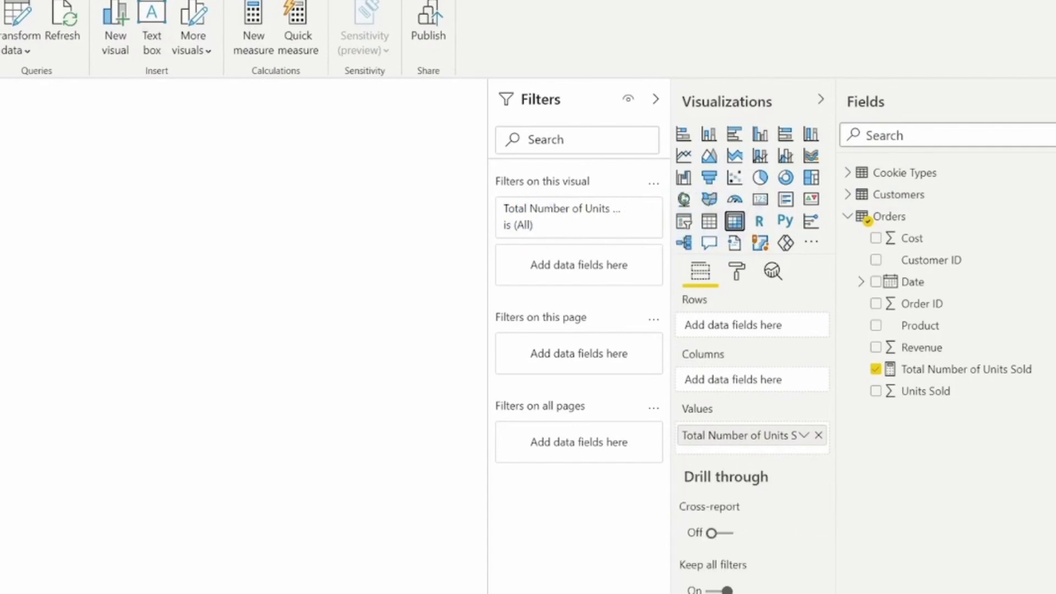
pyautogui.click(73, 220)
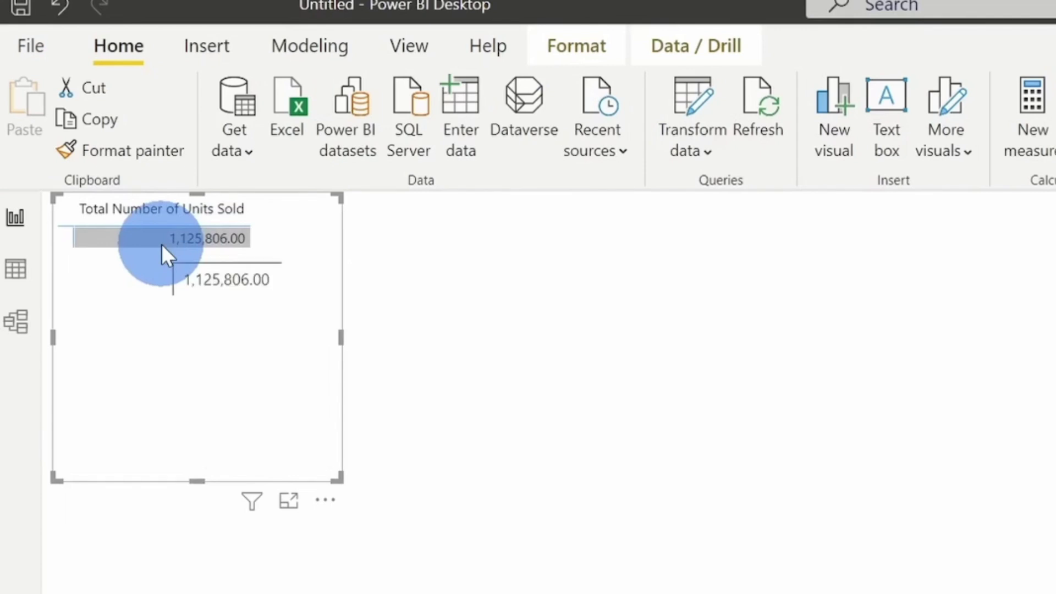
pyautogui.moveTo(173, 243); pyautogui.dragTo(242, 242)
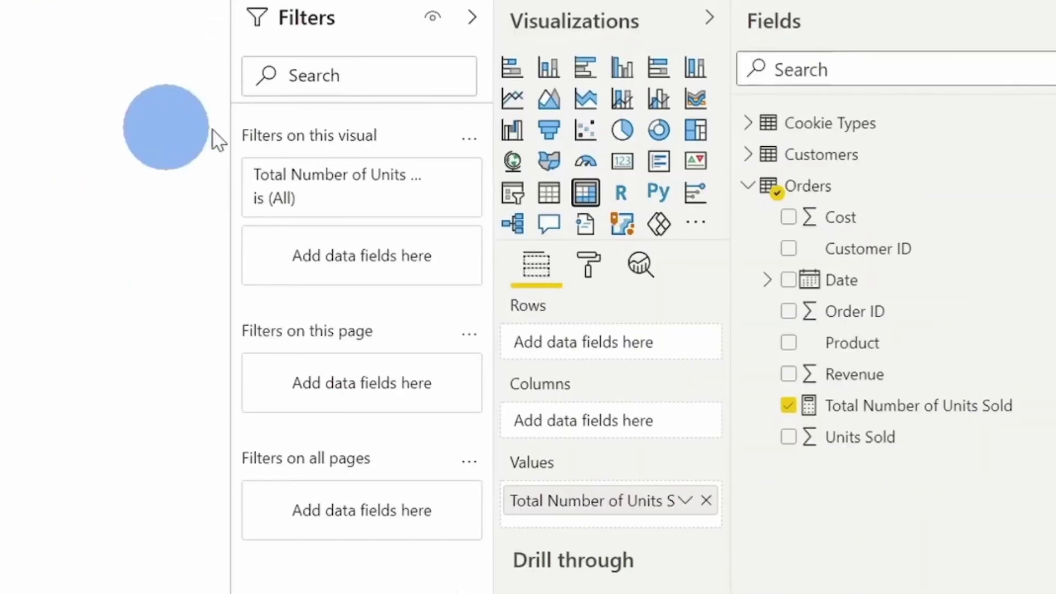
# Break the matrix down by the Name field from Customers and enlarge the visual so both columns fit.
pyautogui.click(751, 158)
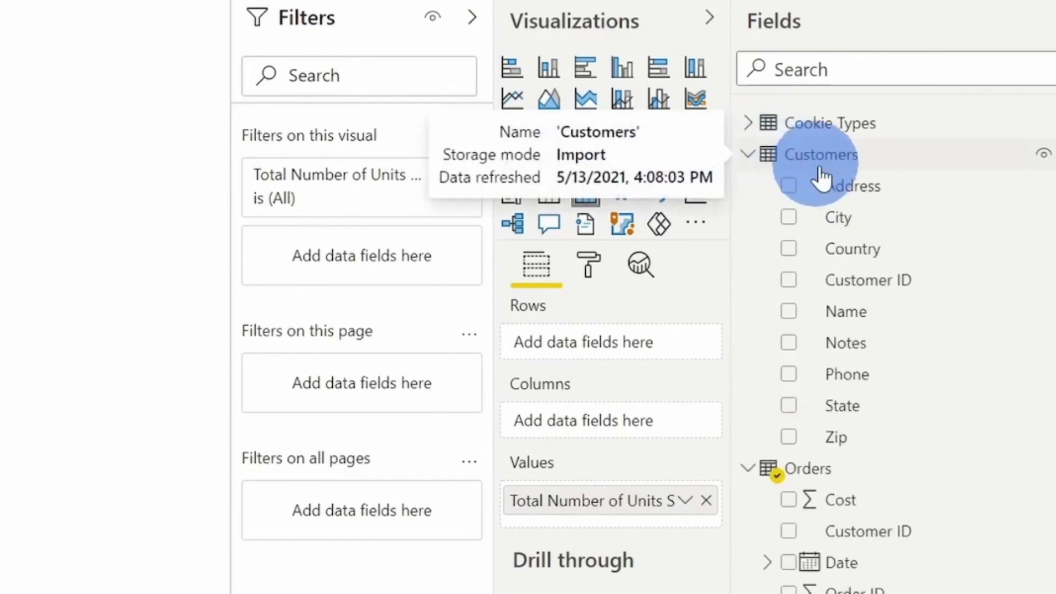
pyautogui.click(789, 311)
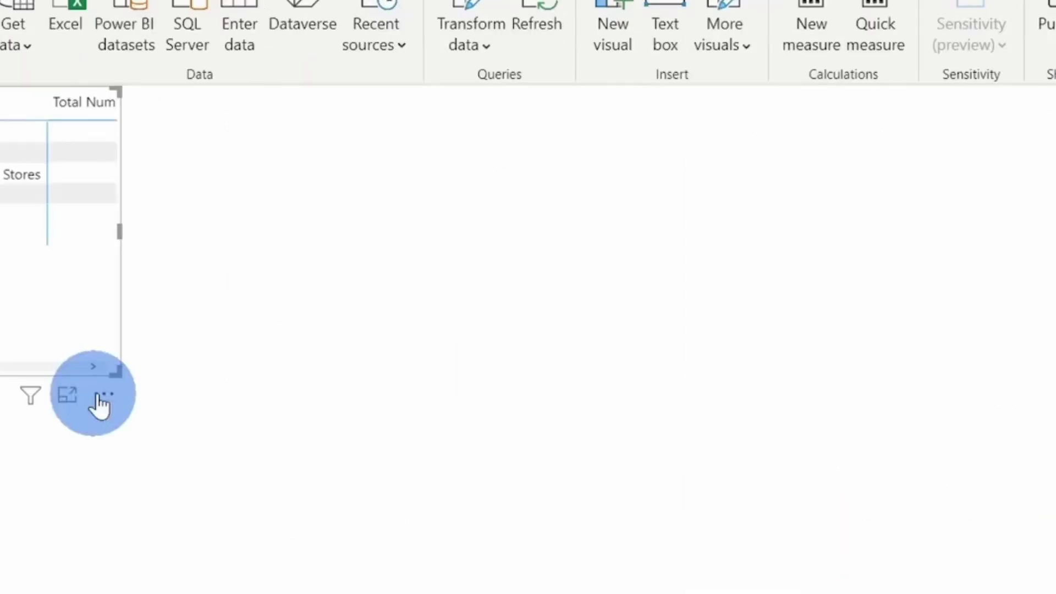
pyautogui.moveTo(343, 400); pyautogui.dragTo(573, 427)
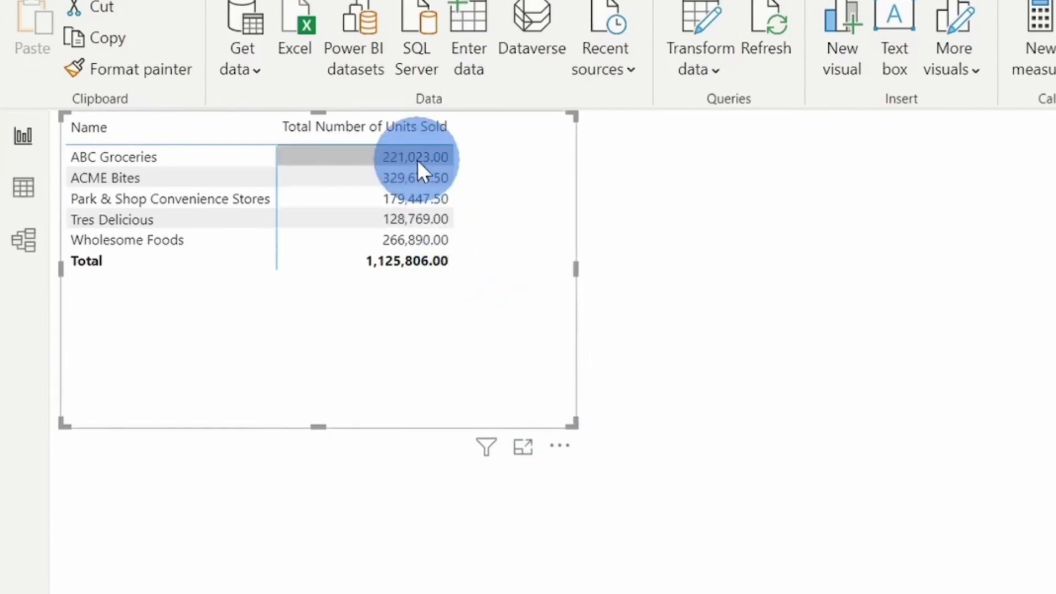
pyautogui.moveTo(417, 159)
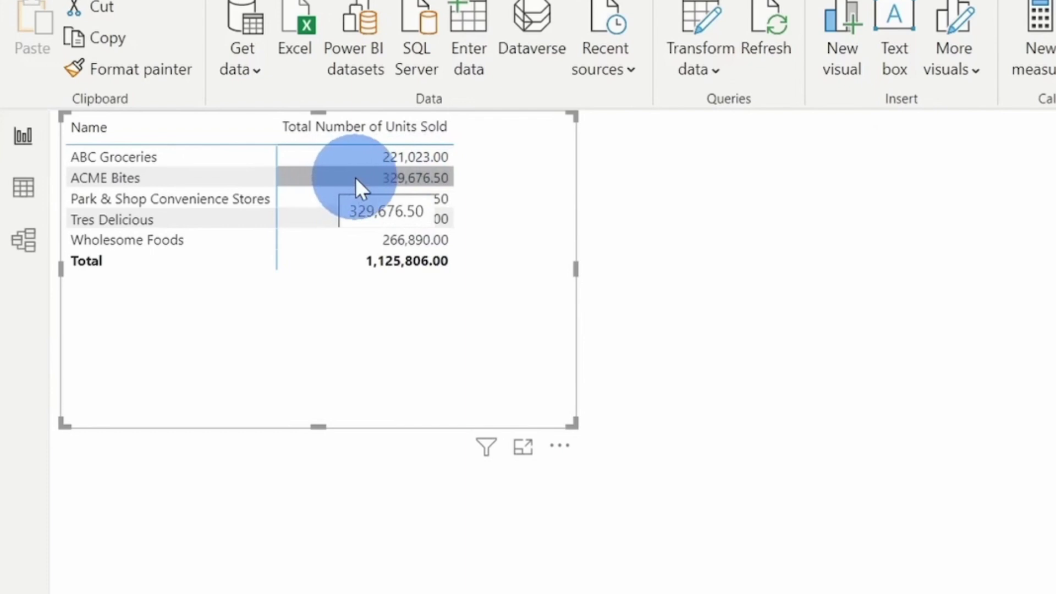
pyautogui.press('Escape')
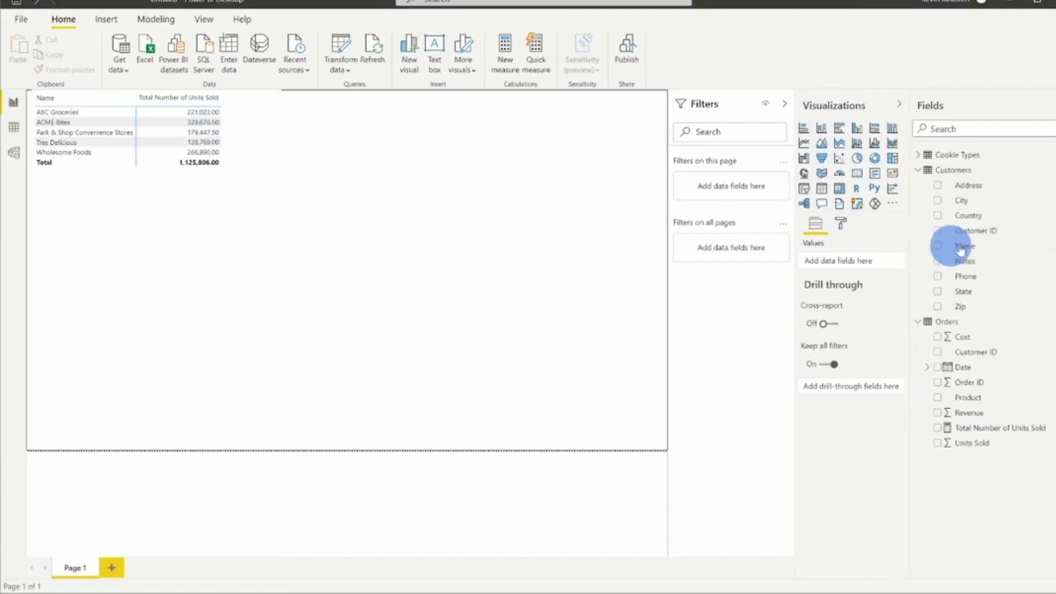
# Format the Total Number of Units Sold measure with 0 decimal places and select the matrix.
pyautogui.click(1000, 431)
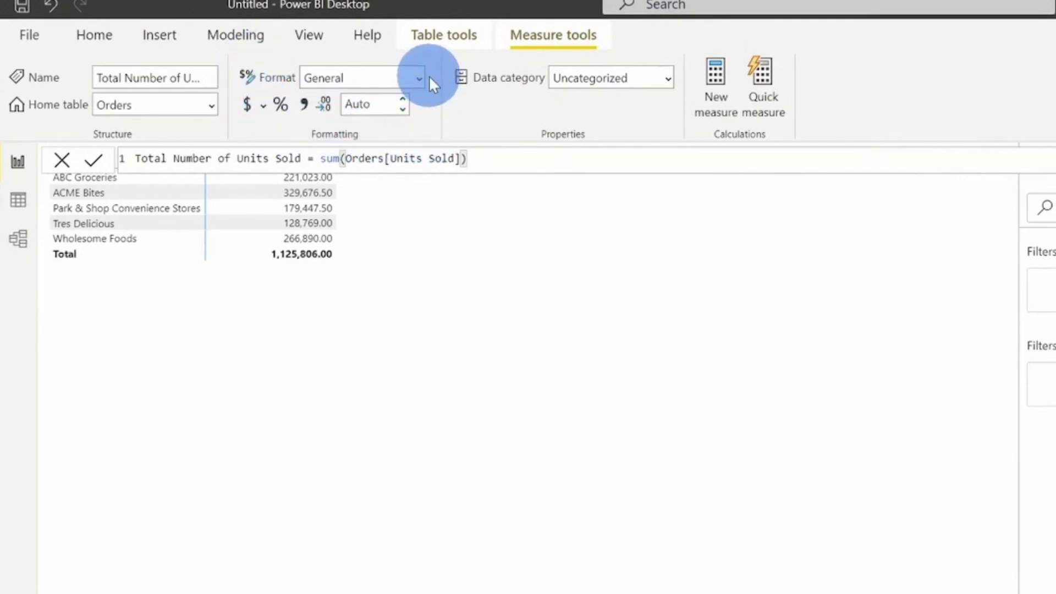
pyautogui.click(403, 100)
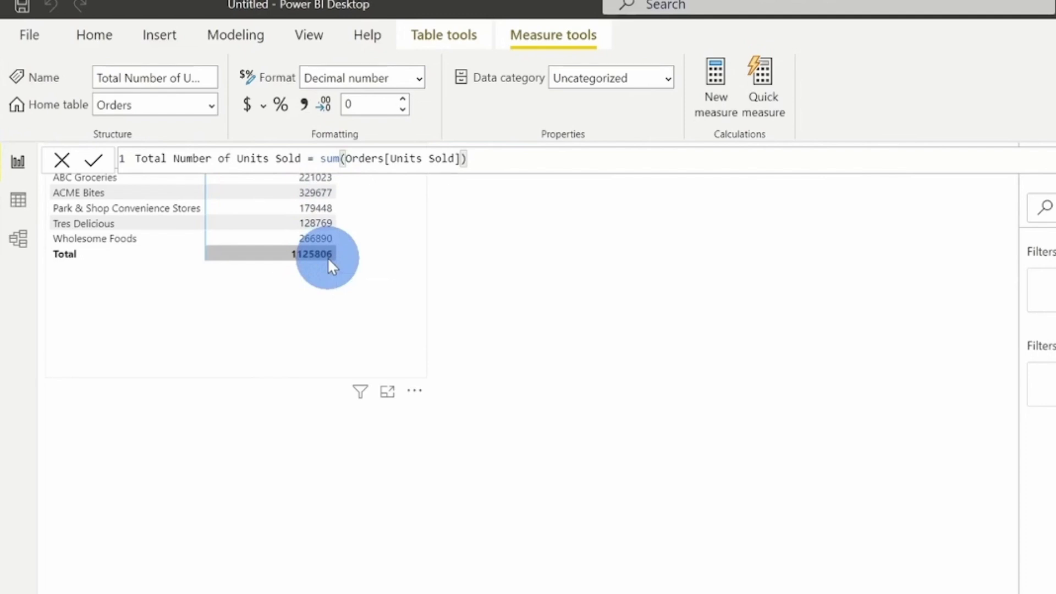
pyautogui.click(428, 282)
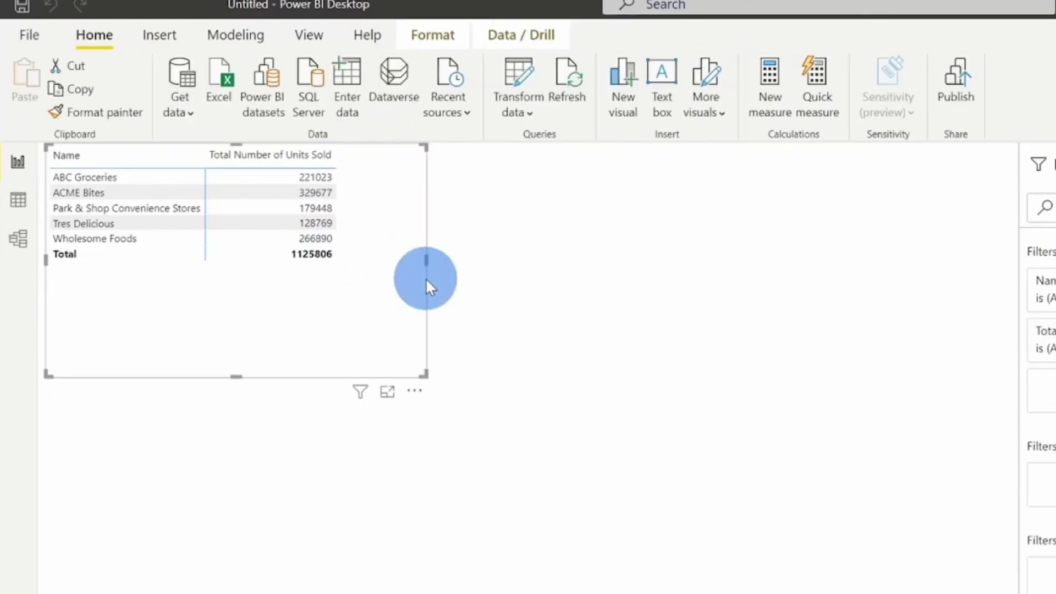
# Delete the customer breakdown matrix and add a fresh matrix showing only the Total Number of Units Sold measure.
pyautogui.press('Delete')
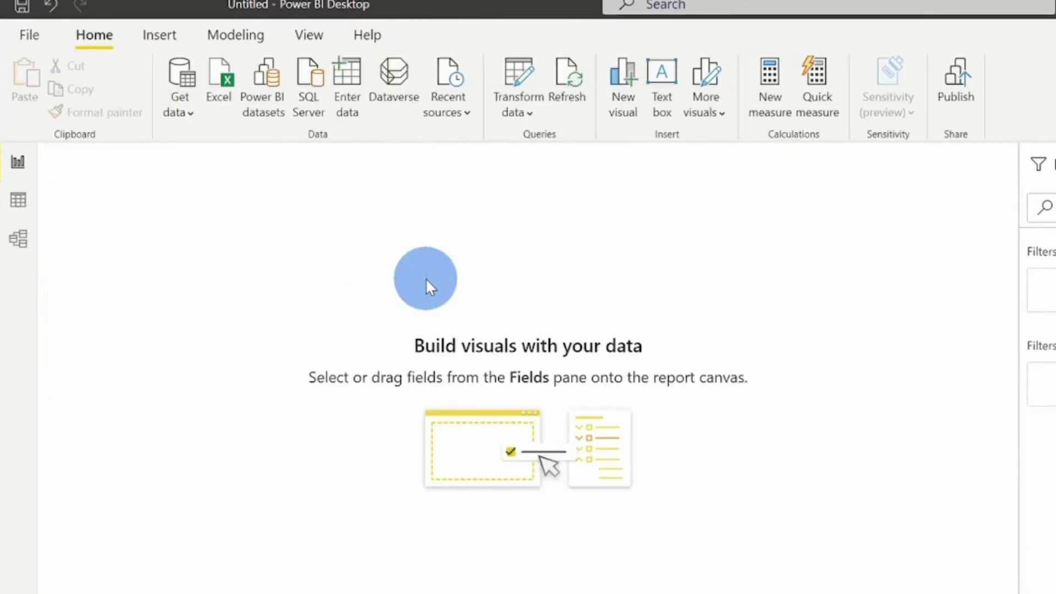
pyautogui.click(840, 190)
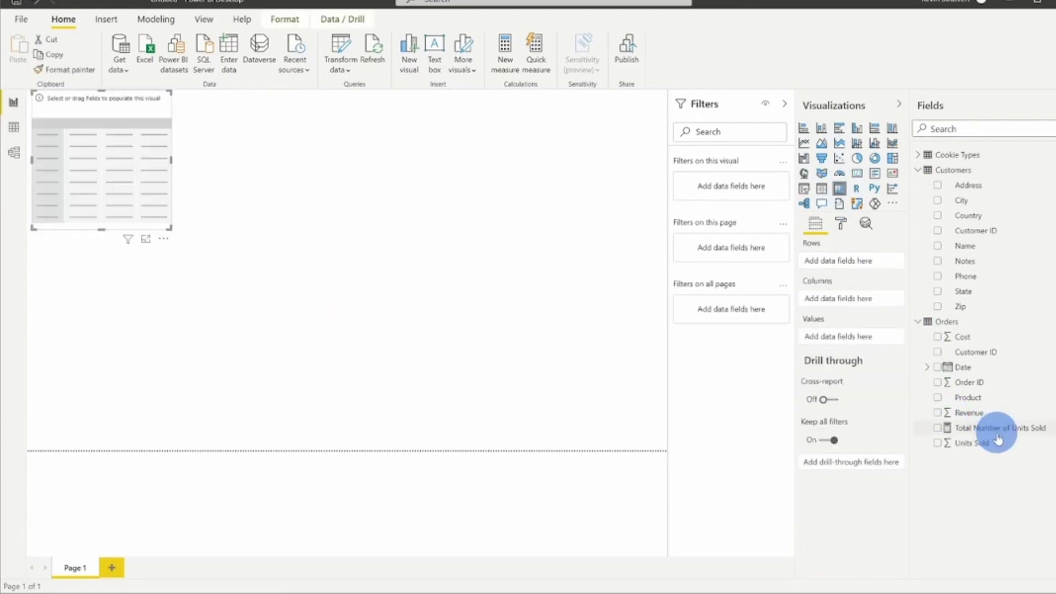
pyautogui.moveTo(1000, 435); pyautogui.dragTo(118, 191)
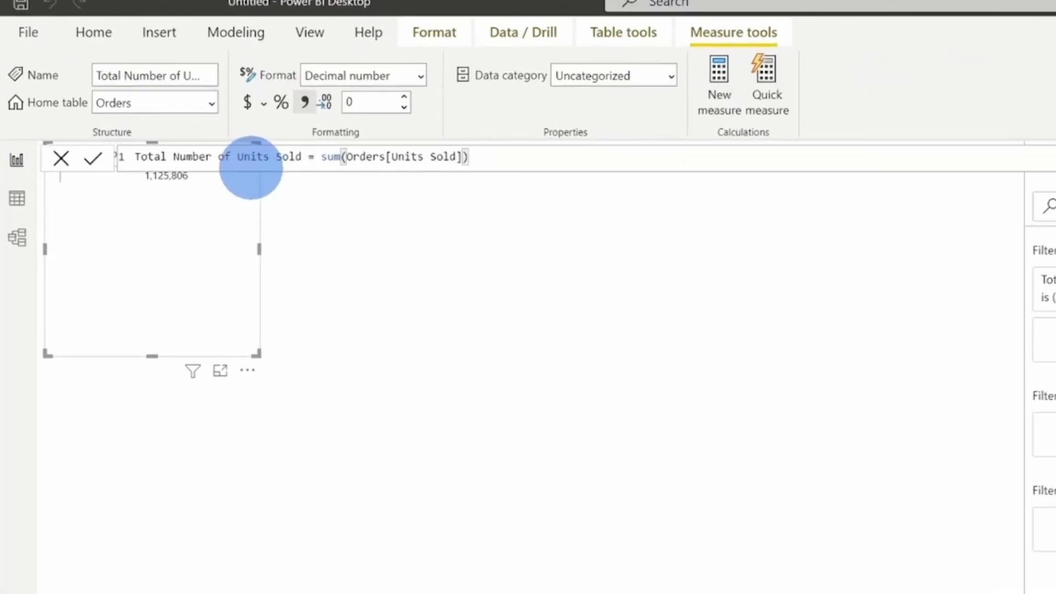
# Rename the Total Number of Units Sold measure to Total Number of Cookies Sold in its formula.
pyautogui.doubleClick(252, 158)
pyautogui.write('Cookies Sold')
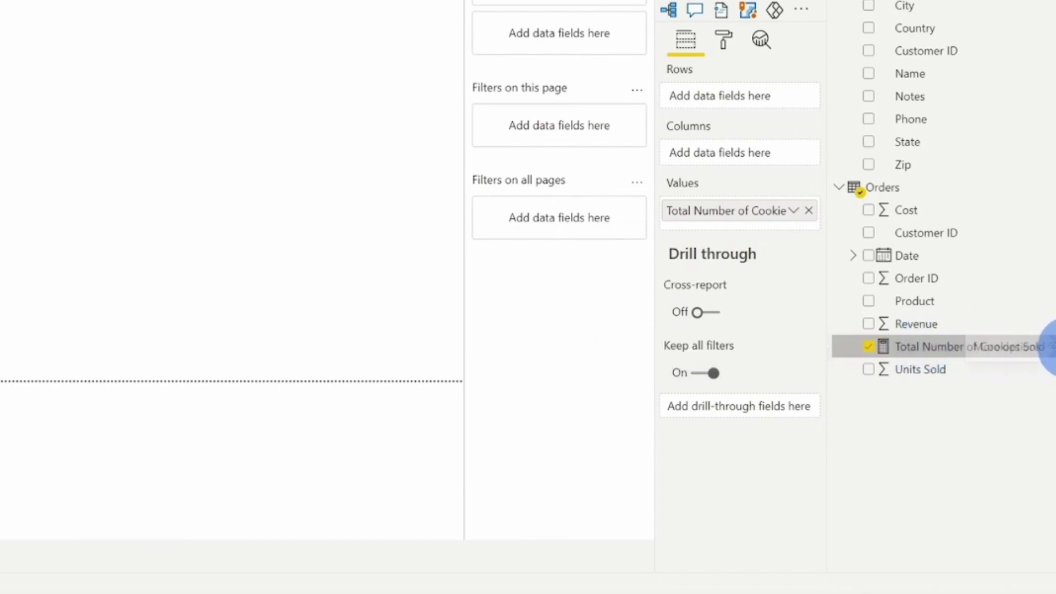
pyautogui.click(1051, 347)
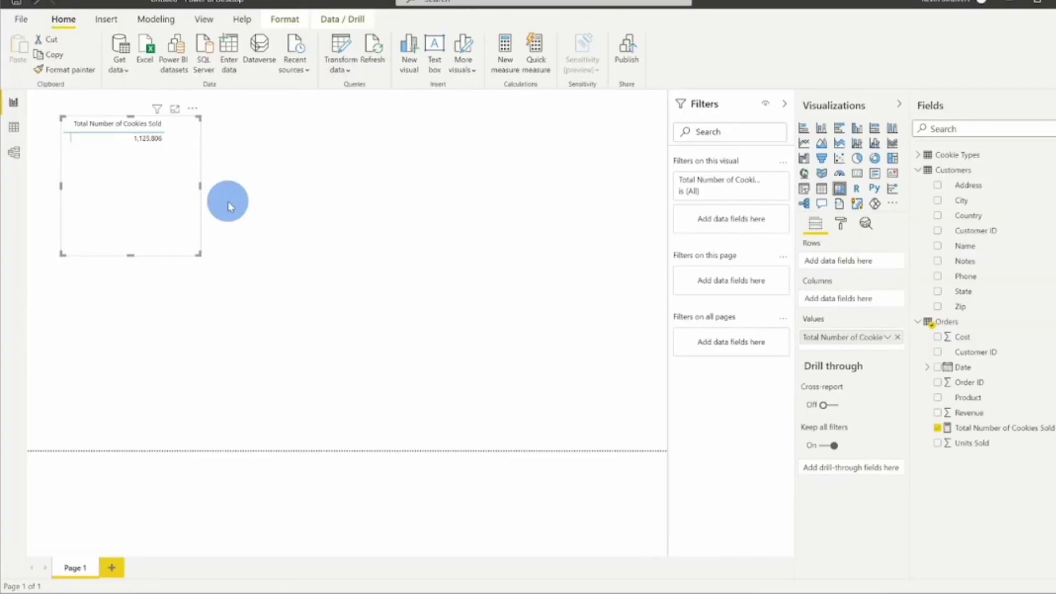
# Look through the individual order rows of the Orders table in the data view and return to the report.
pyautogui.click(14, 132)
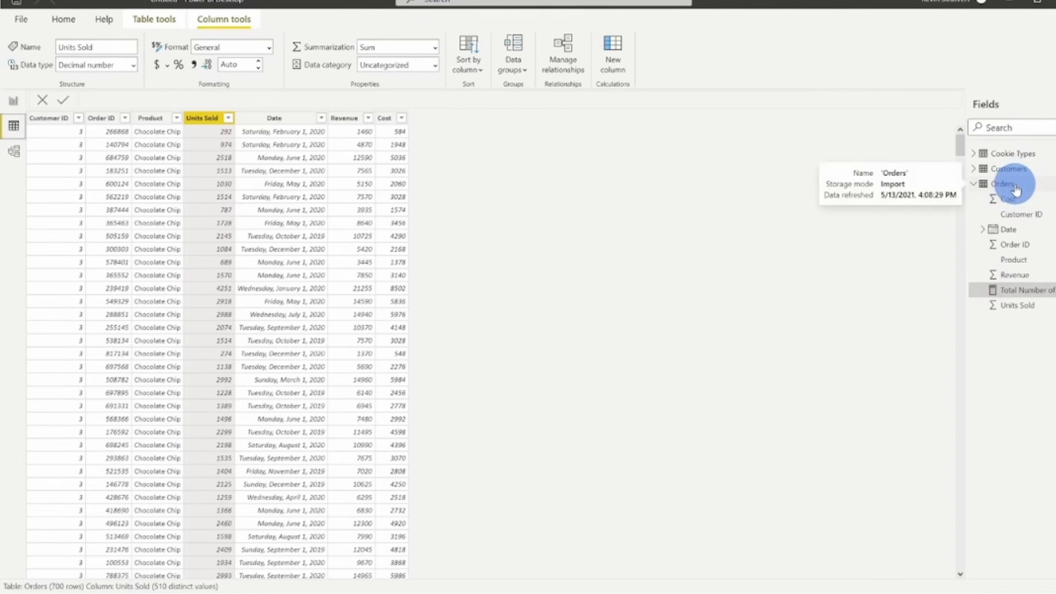
pyautogui.scroll(-1, 153, 190)
pyautogui.scroll(-20, 153, 190)
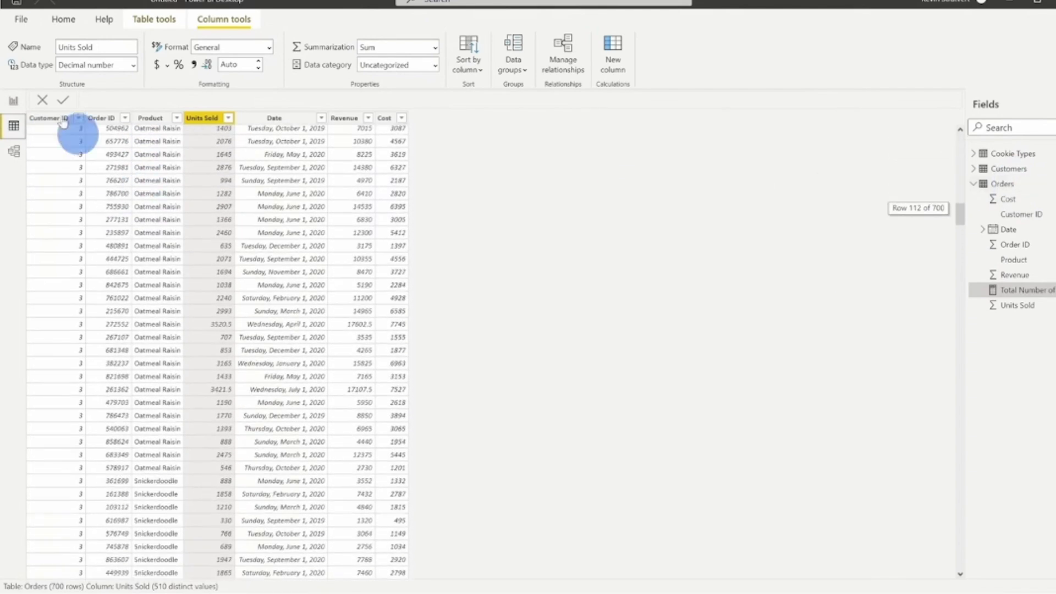
pyautogui.scroll(-20, 91, 147)
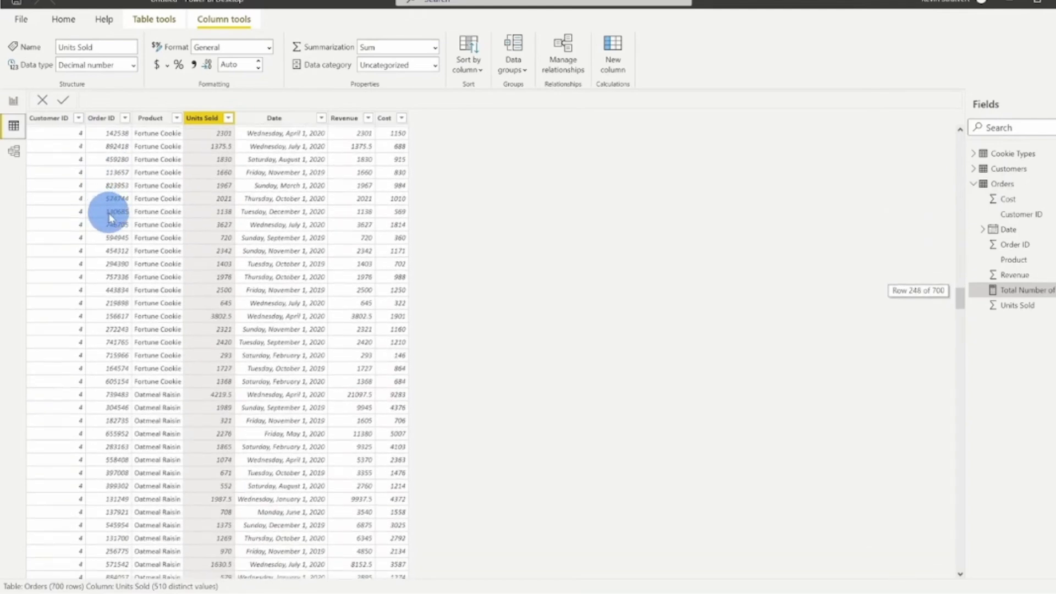
pyautogui.scroll(1, 112, 217)
pyautogui.scroll(20, 143, 282)
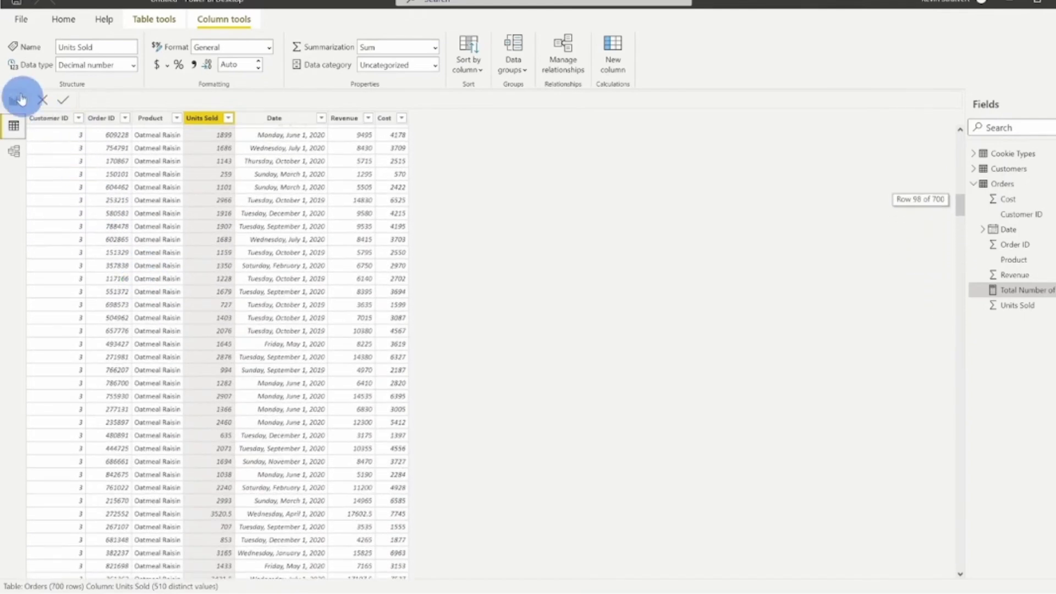
pyautogui.click(14, 102)
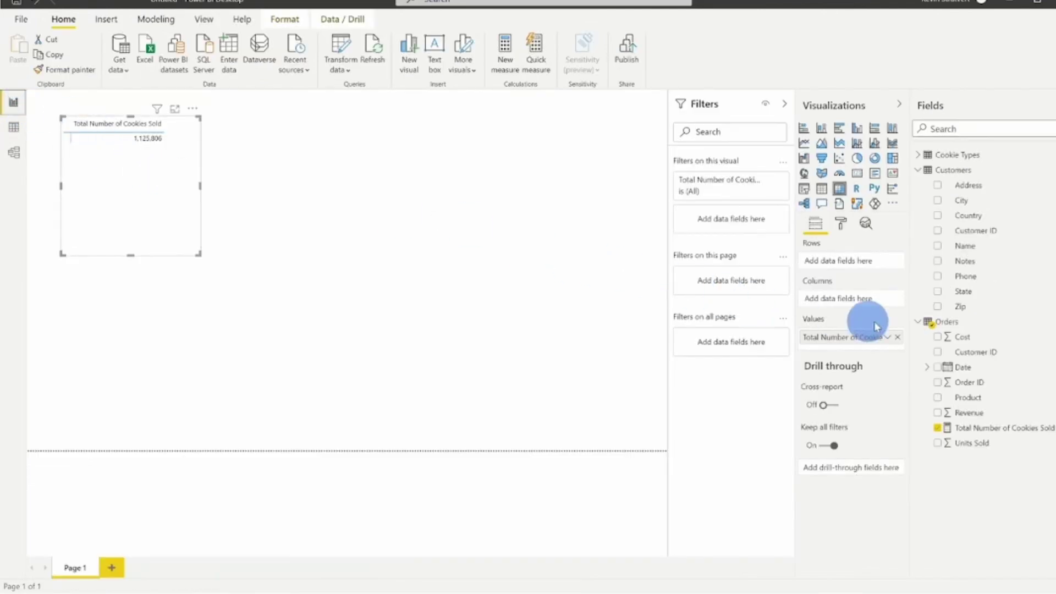
# Create a new measure in the Orders table and name it Count of orders.
pyautogui.moveTo(967, 322)
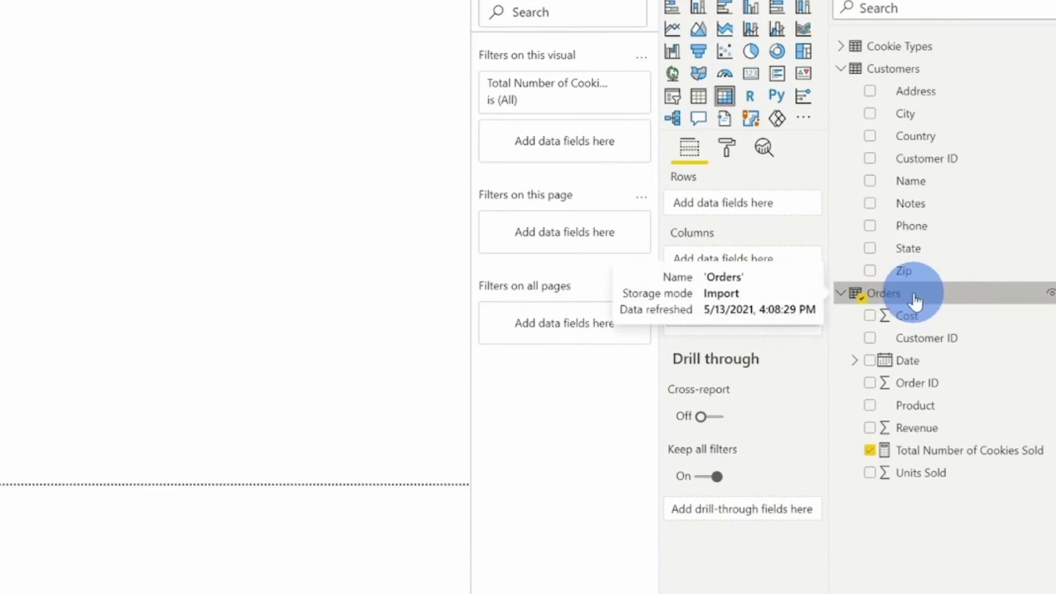
pyautogui.rightClick(914, 301)
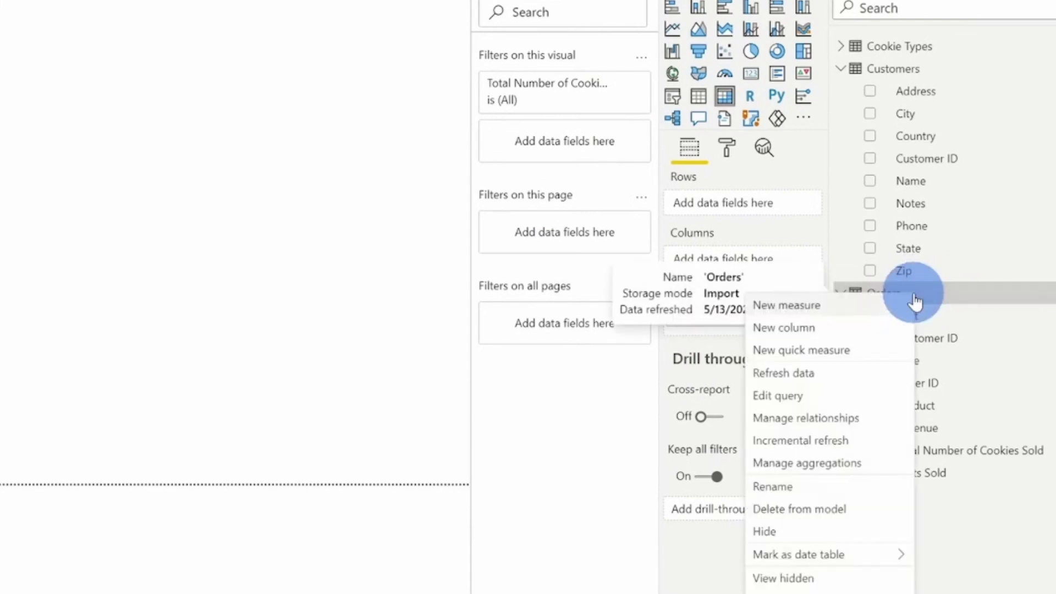
pyautogui.click(843, 309)
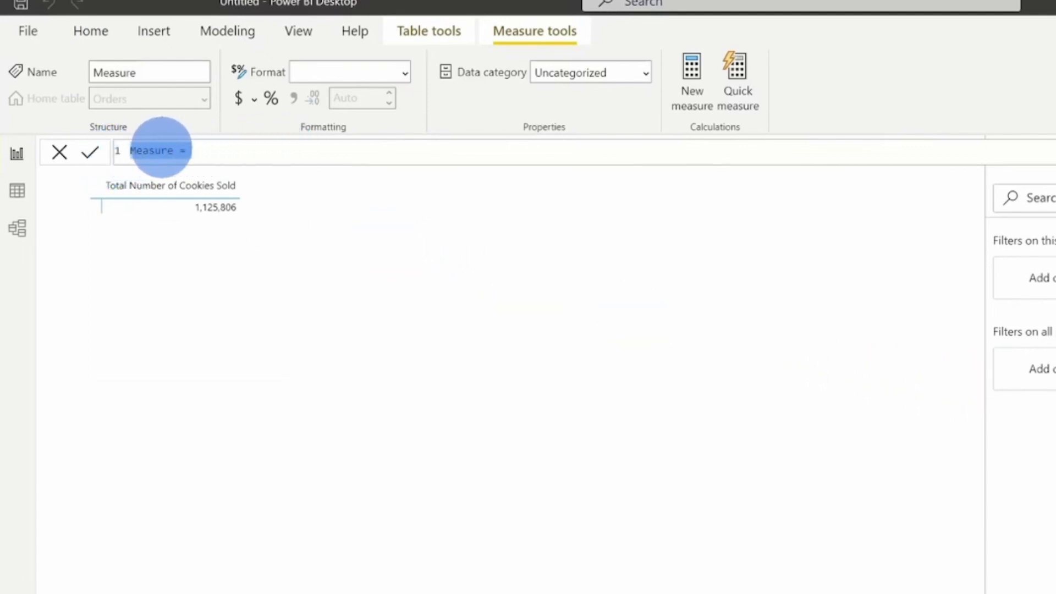
pyautogui.doubleClick(160, 150)
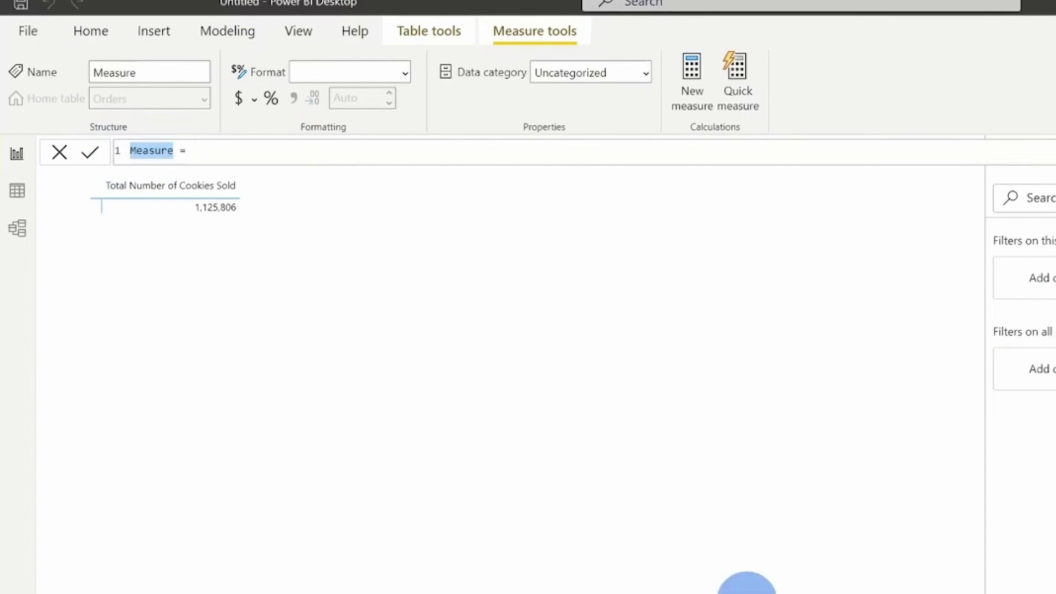
pyautogui.write('Count of c')
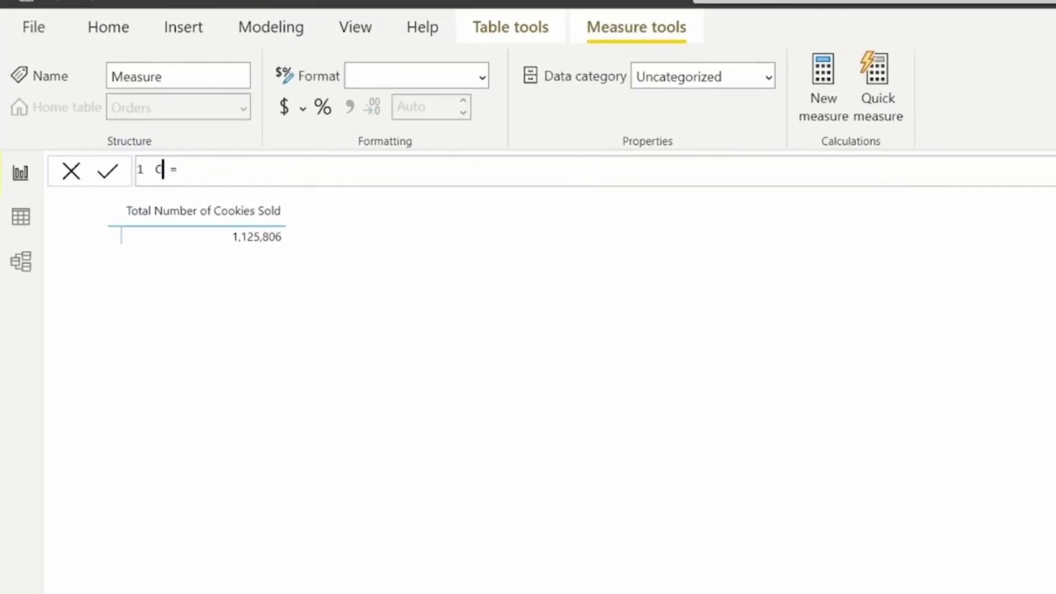
pyautogui.write('rders')
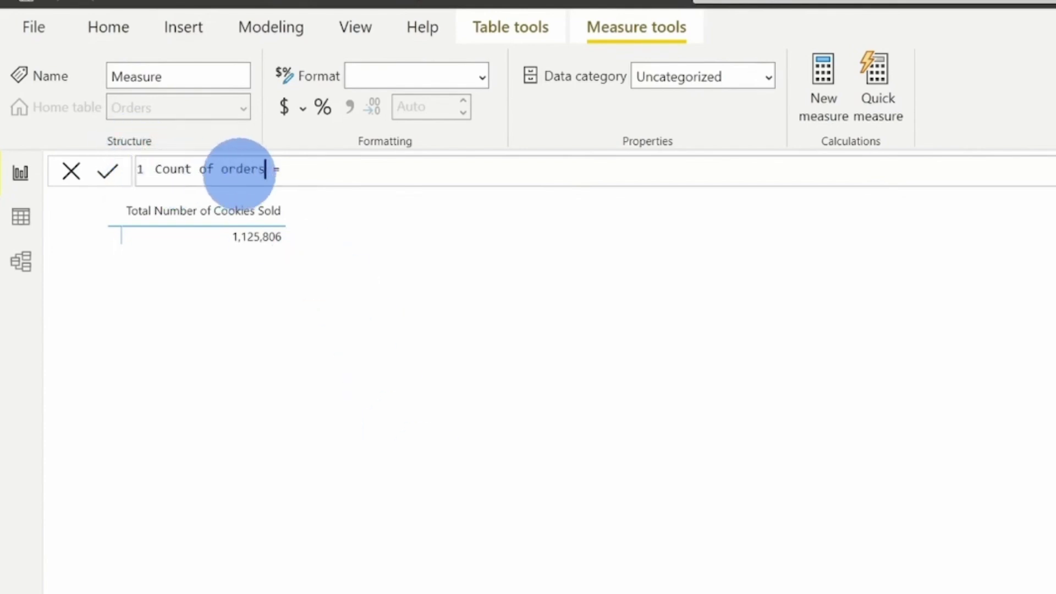
pyautogui.click(323, 168)
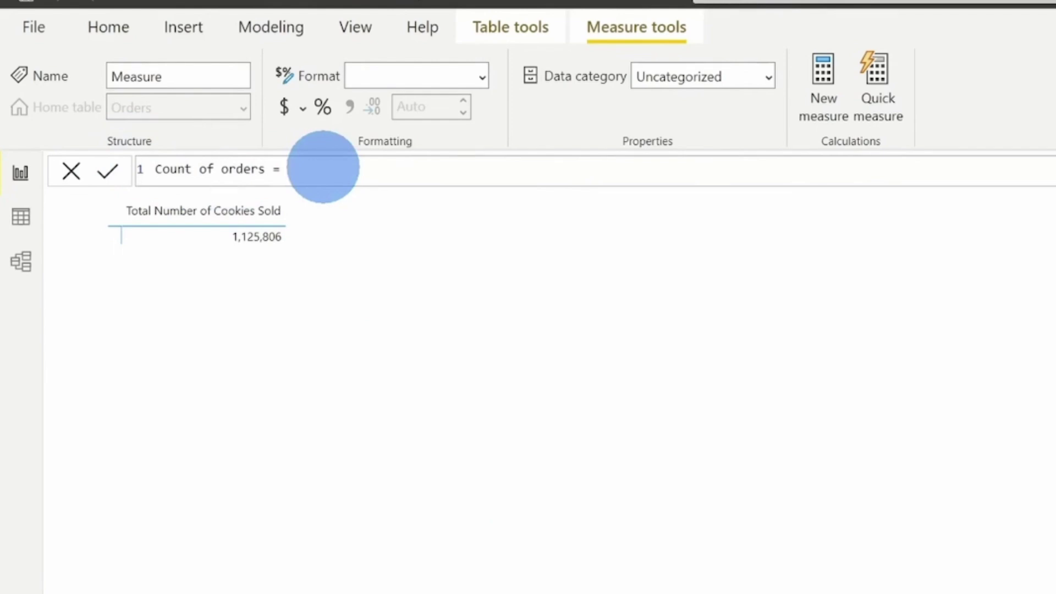
# Define the Count of orders measure as COUNTROWS(Orders) and commit the formula.
pyautogui.write('count')
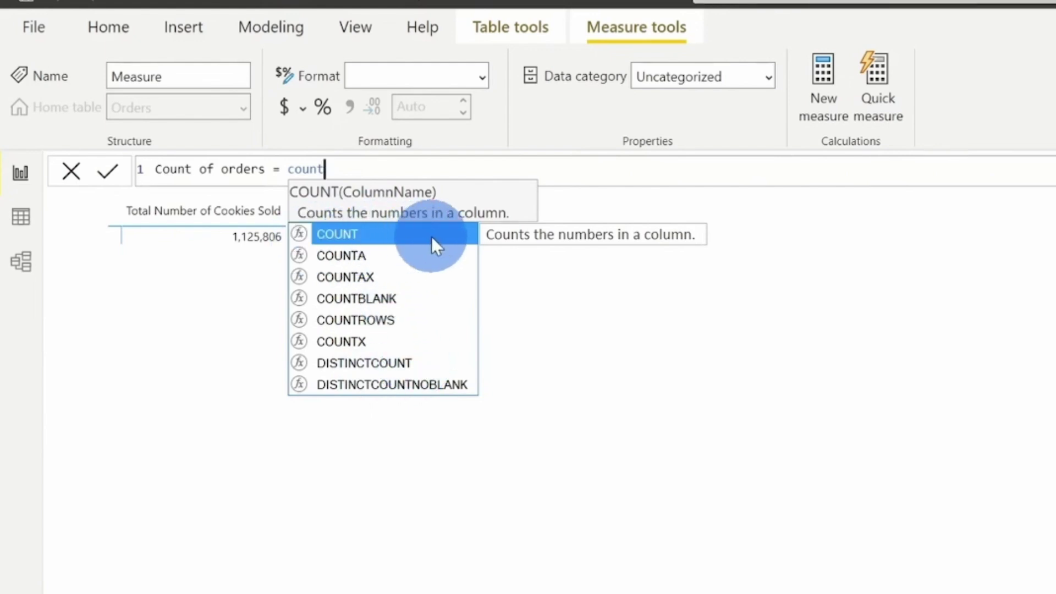
pyautogui.click(404, 255)
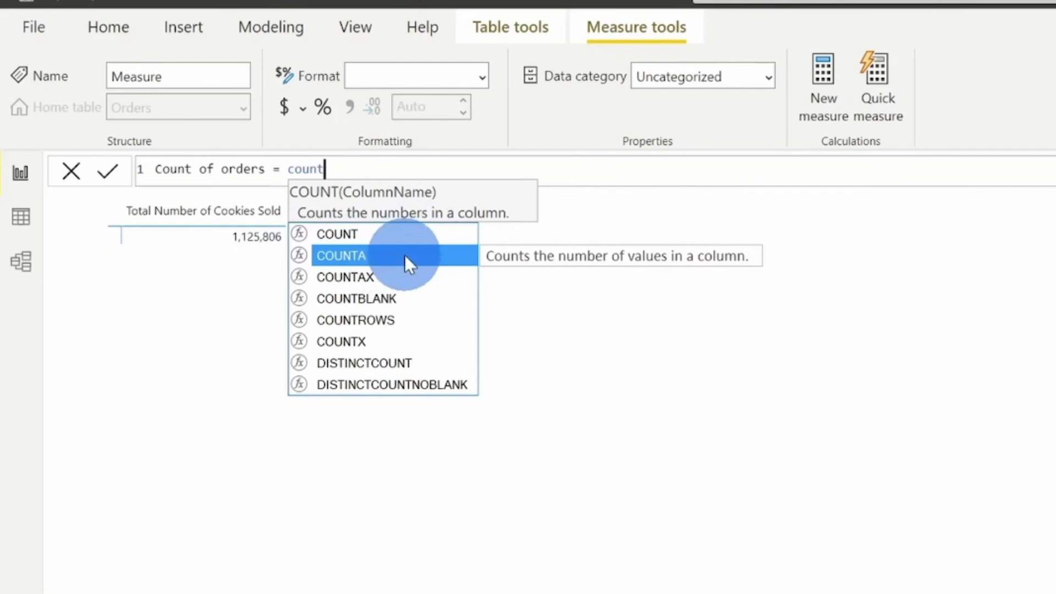
pyautogui.click(406, 319)
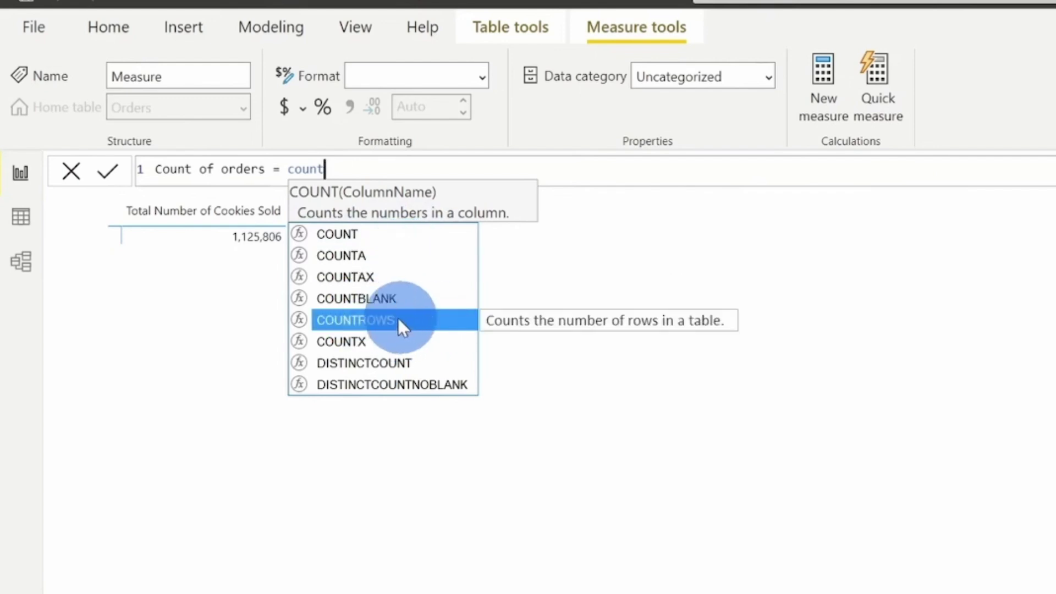
pyautogui.doubleClick(381, 321)
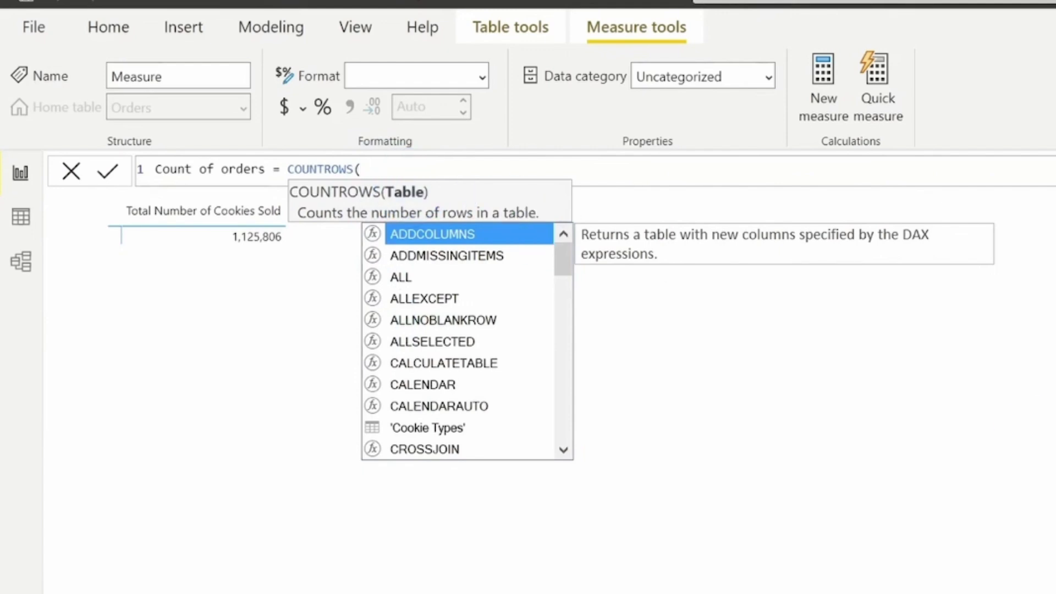
pyautogui.write('Or')
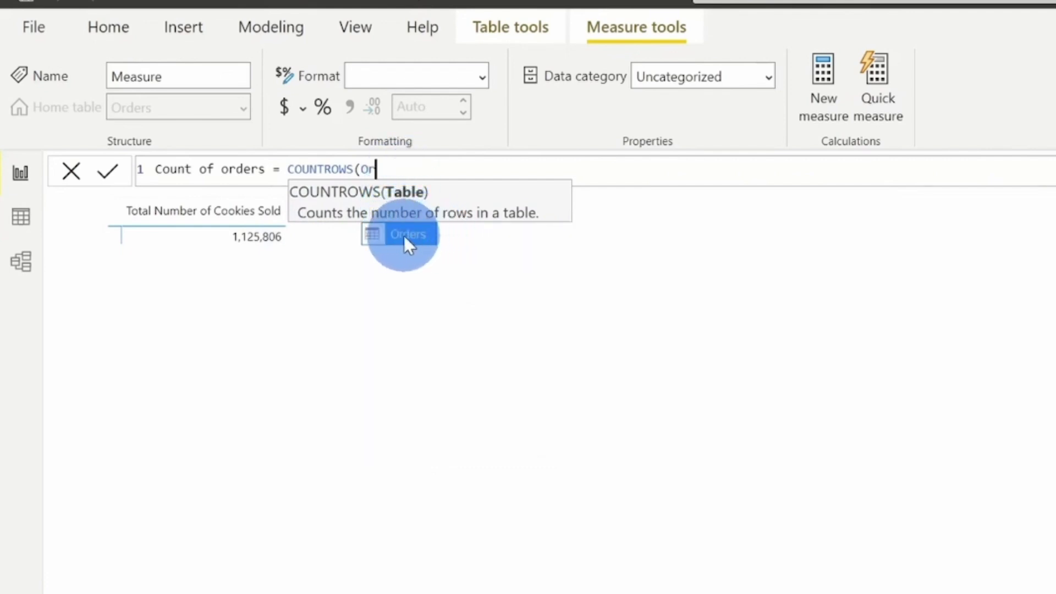
pyautogui.click(404, 235)
pyautogui.write(')')
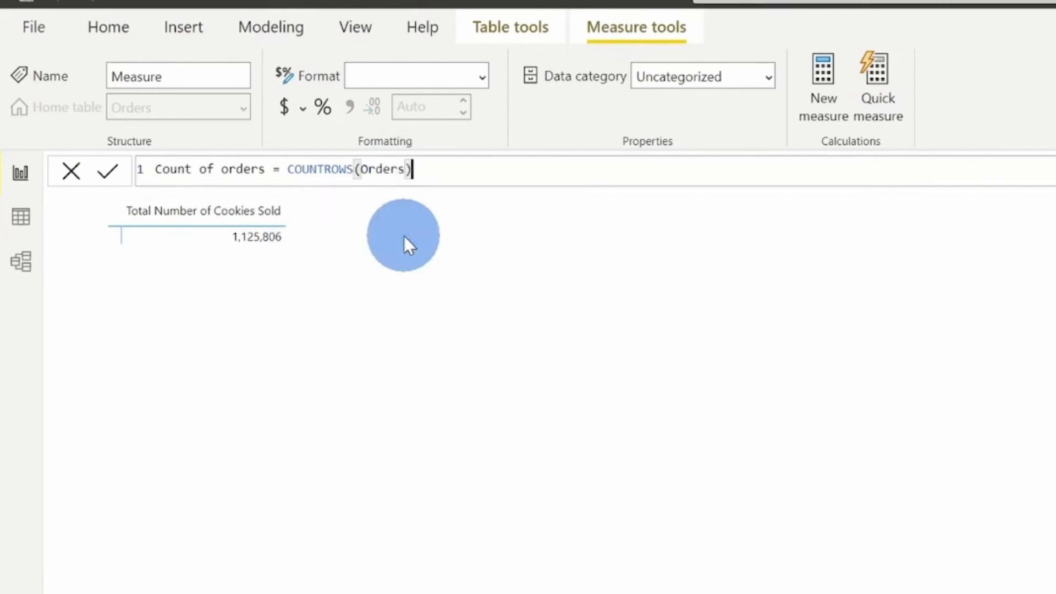
pyautogui.press('Return')
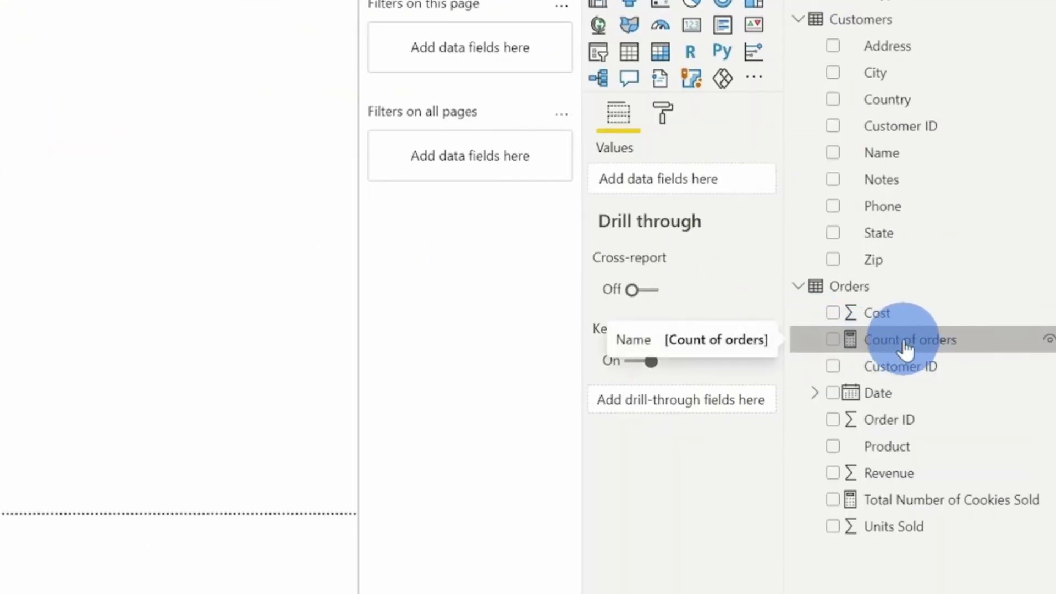
# Add a second matrix showing Count of orders by the Customers Name field and widen it to fit both columns.
pyautogui.click(658, 55)
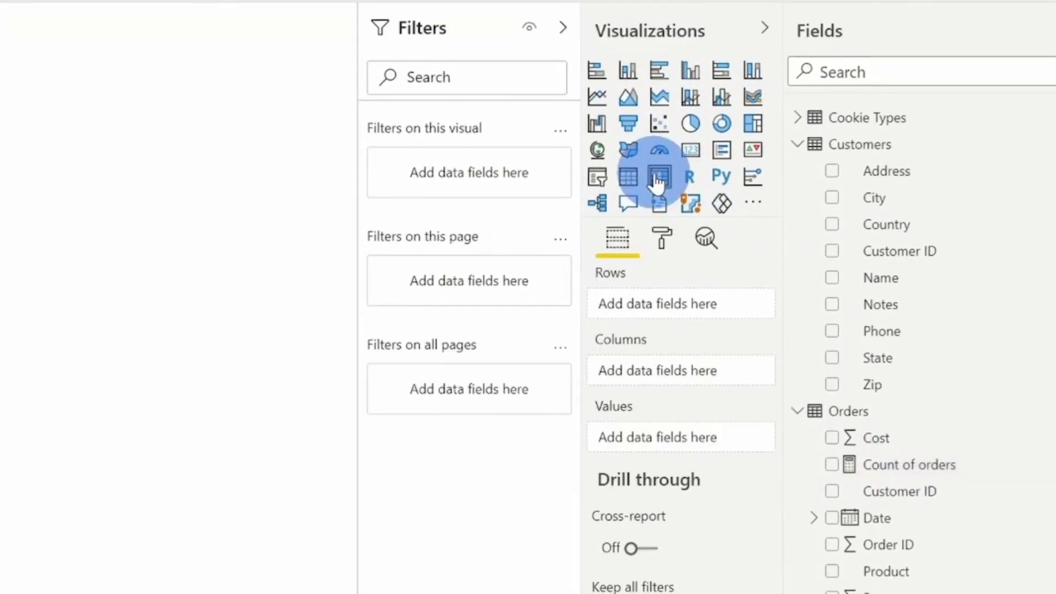
pyautogui.click(833, 465)
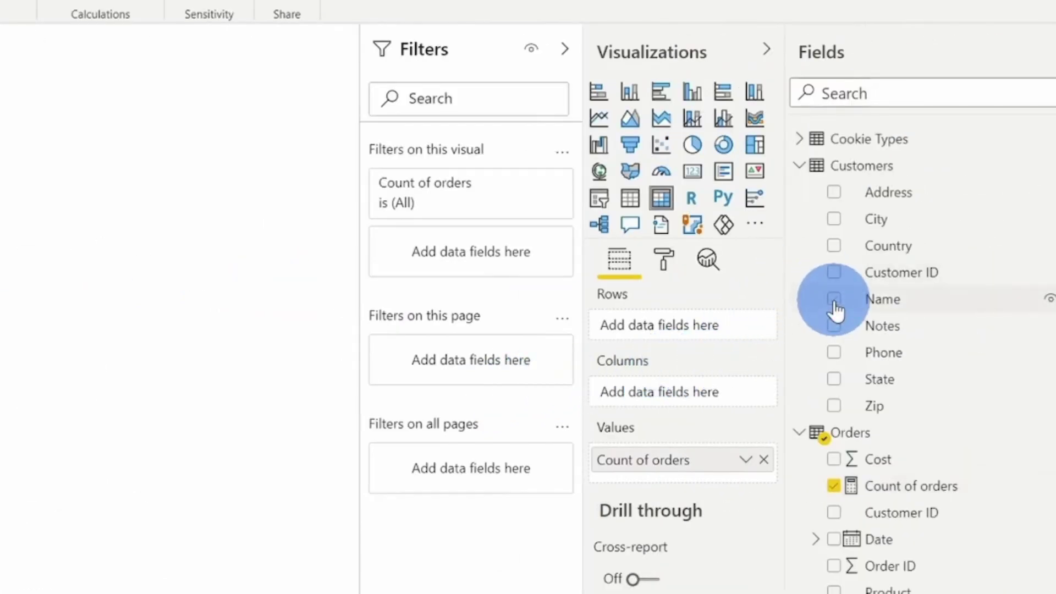
pyautogui.click(833, 300)
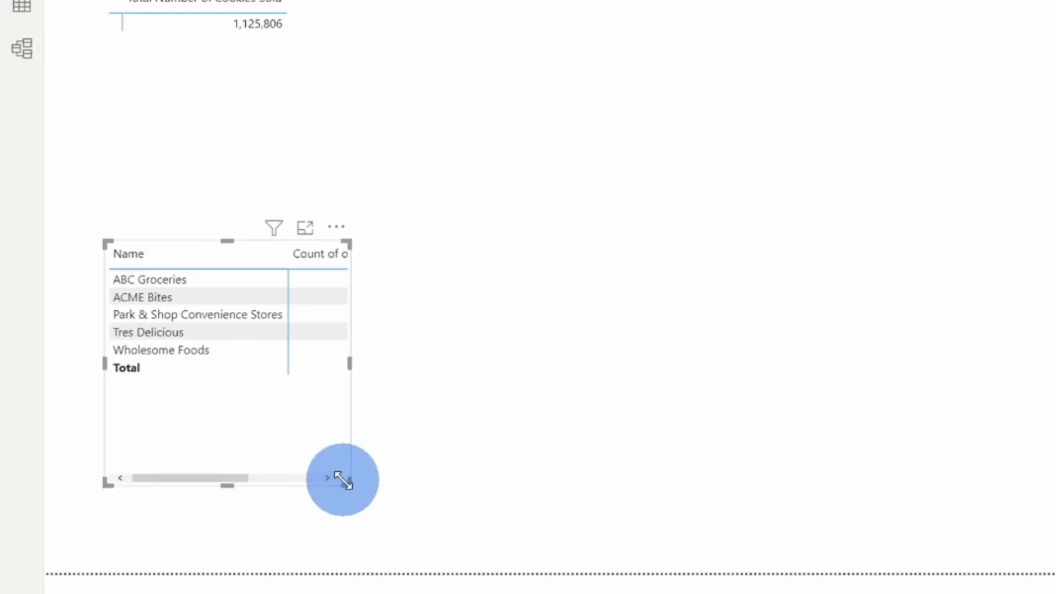
pyautogui.moveTo(342, 479); pyautogui.dragTo(477, 486)
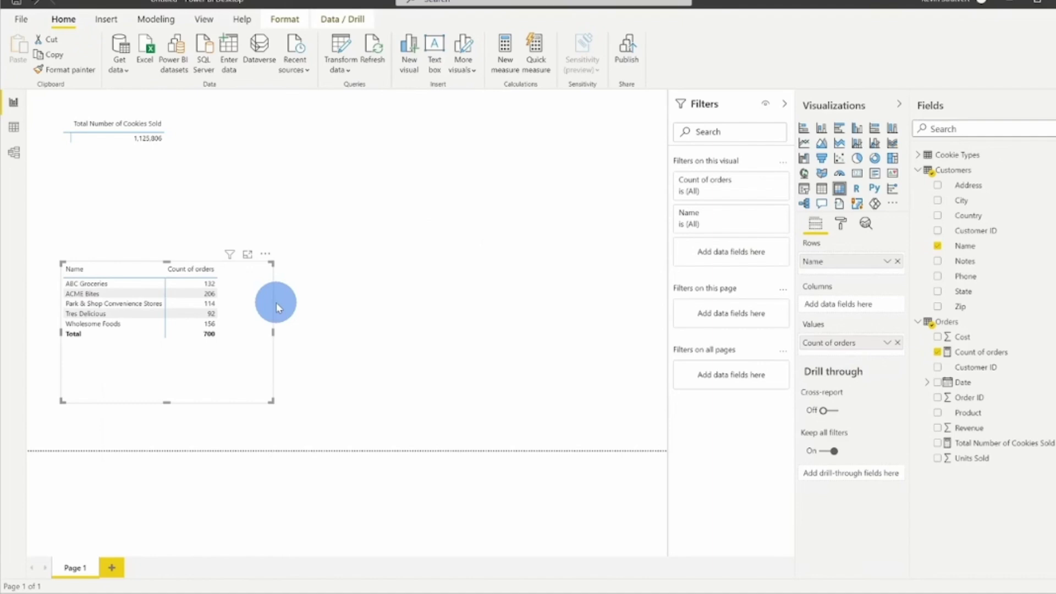
# Examine how the Orders table's rows are grouped by Customer ID in the data view and return to the report.
pyautogui.click(12, 126)
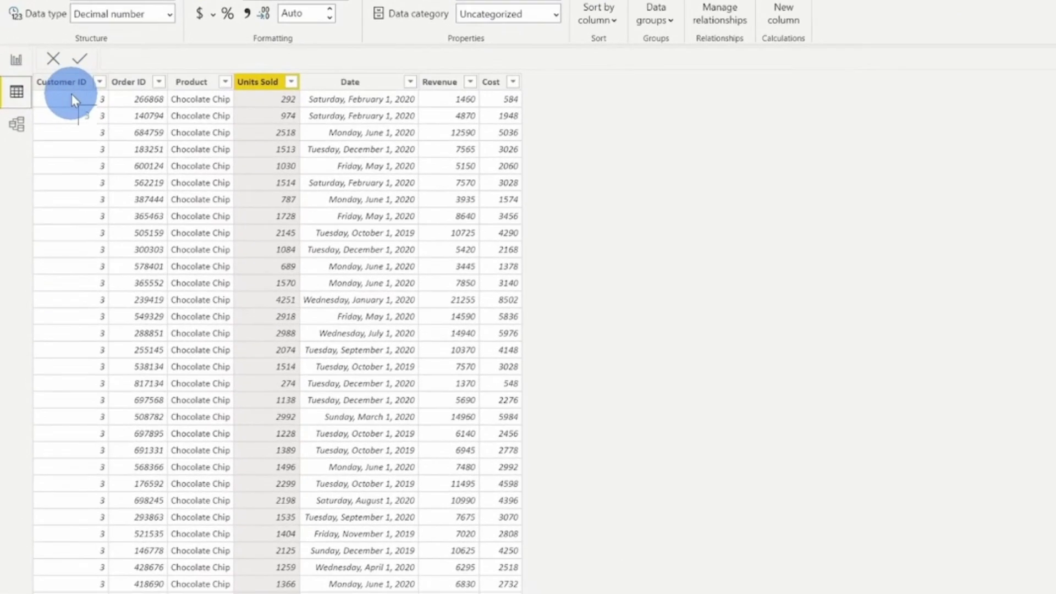
pyautogui.scroll(-15, 72, 94)
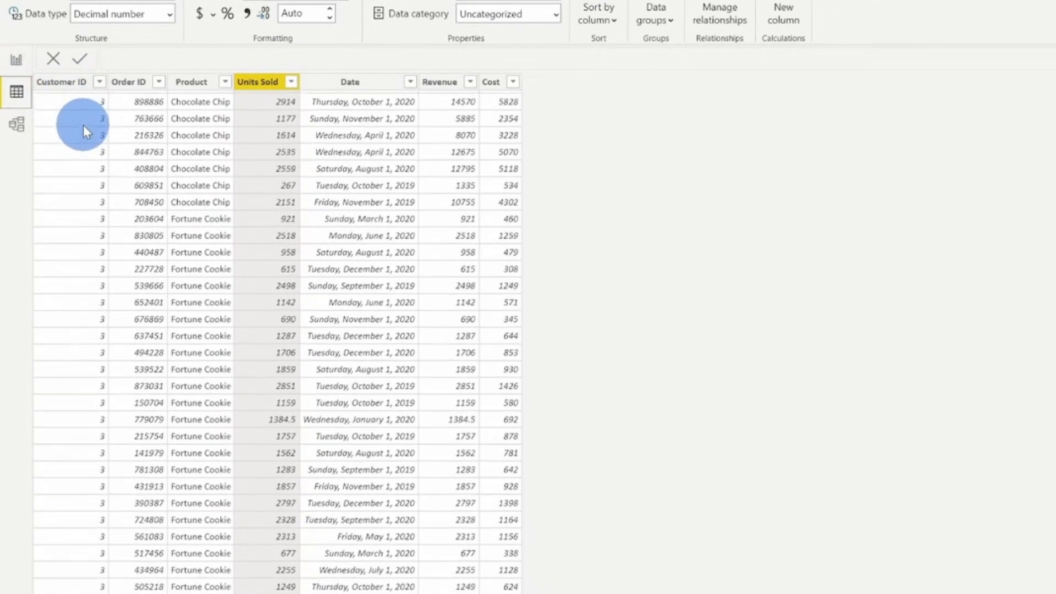
pyautogui.scroll(-4, 80, 185)
pyautogui.scroll(-20, 78, 198)
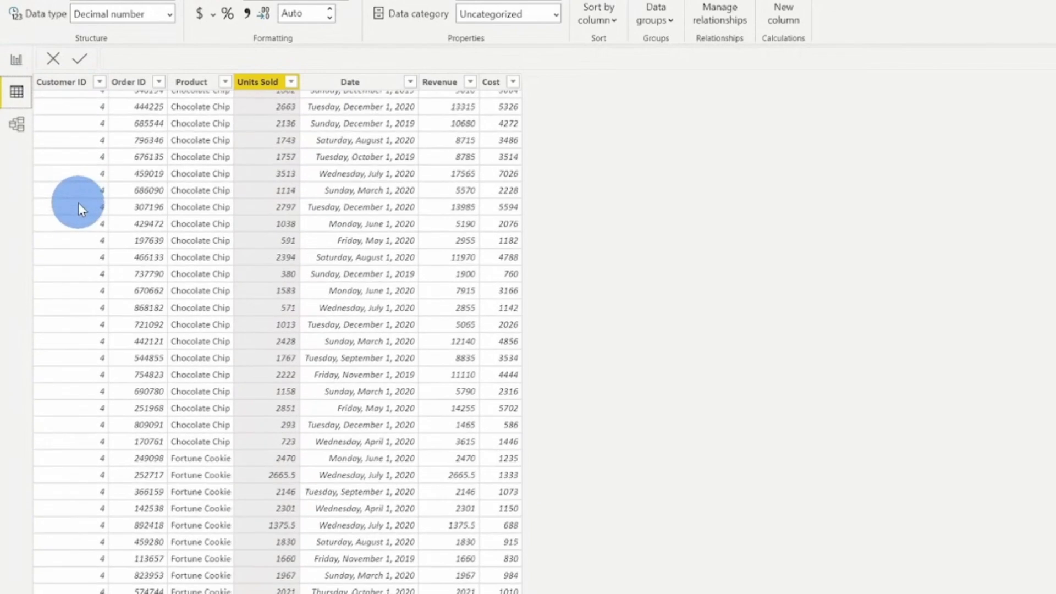
pyautogui.scroll(20, 68, 422)
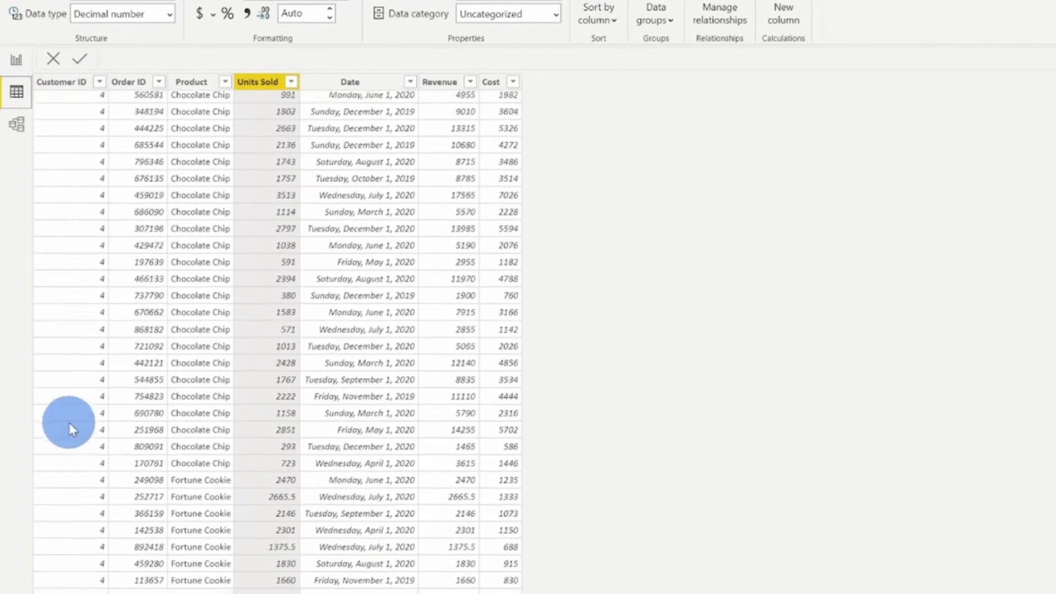
pyautogui.scroll(10, 68, 423)
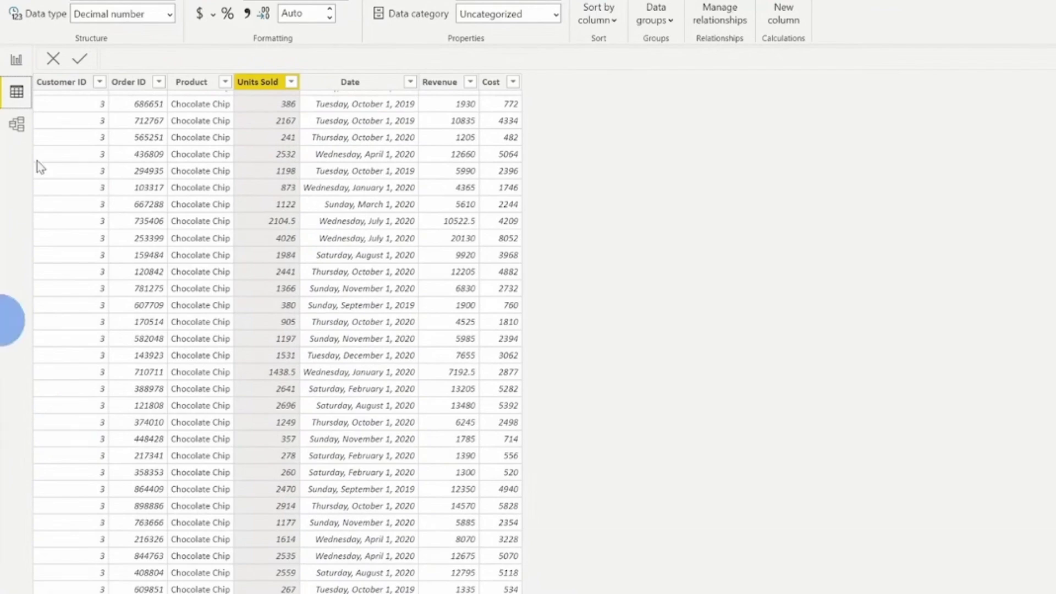
pyautogui.click(22, 60)
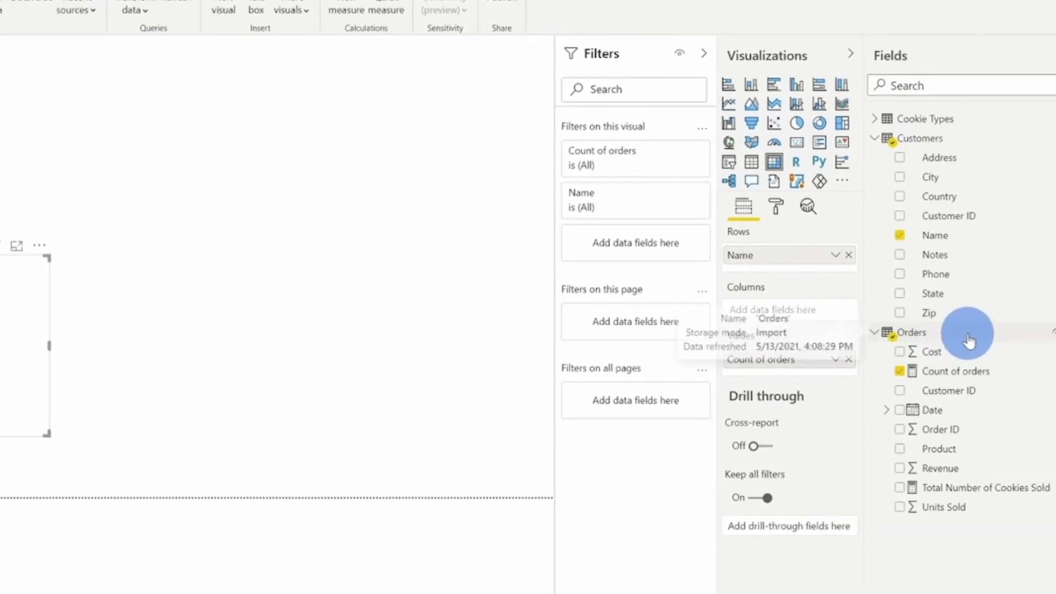
# Create a new measure in the Orders table and name it Distinct Customers.
pyautogui.rightClick(968, 334)
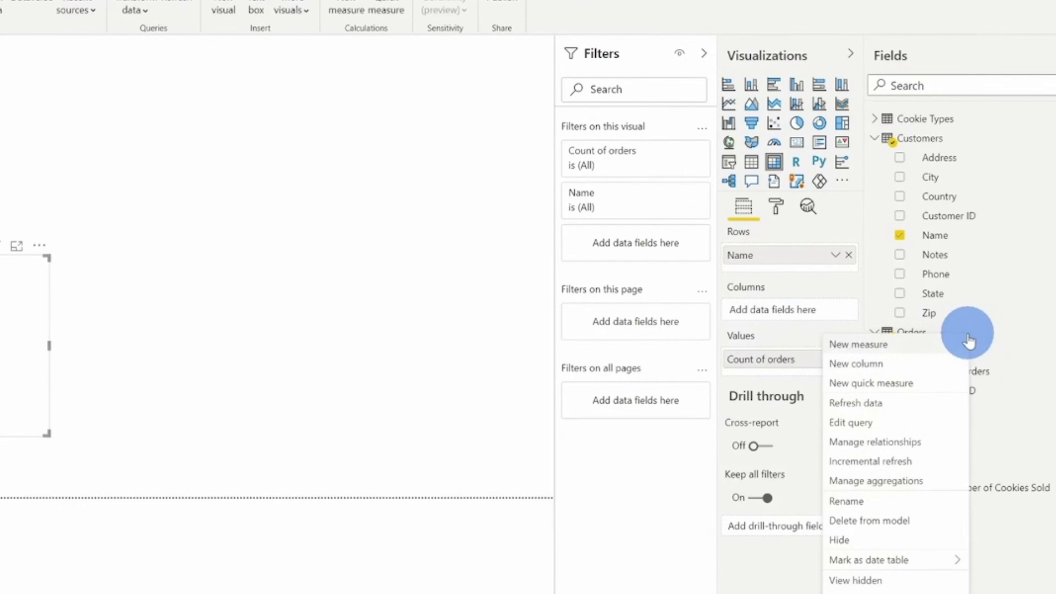
pyautogui.click(926, 346)
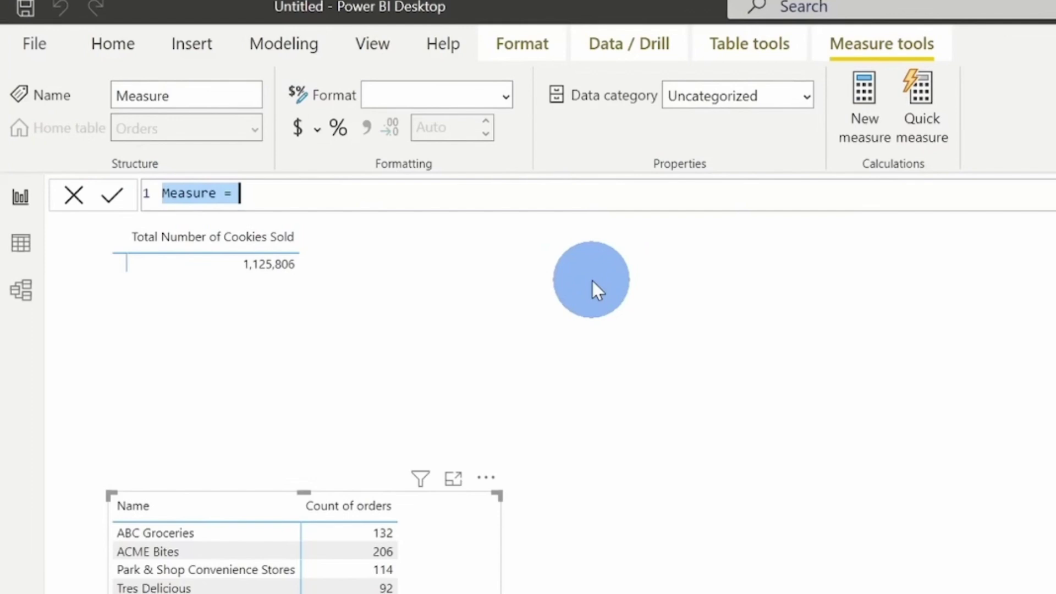
pyautogui.write('Distinct Customers = ')
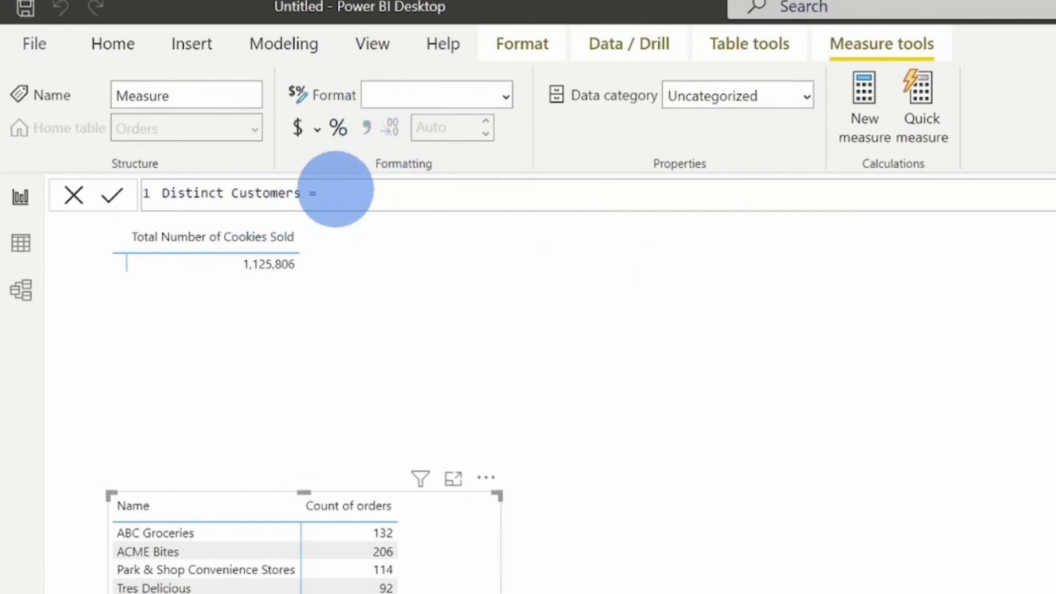
# Define the Distinct Customers measure as DISTINCTCOUNT(Orders[Customer ID]) and commit the formula.
pyautogui.write('dis')
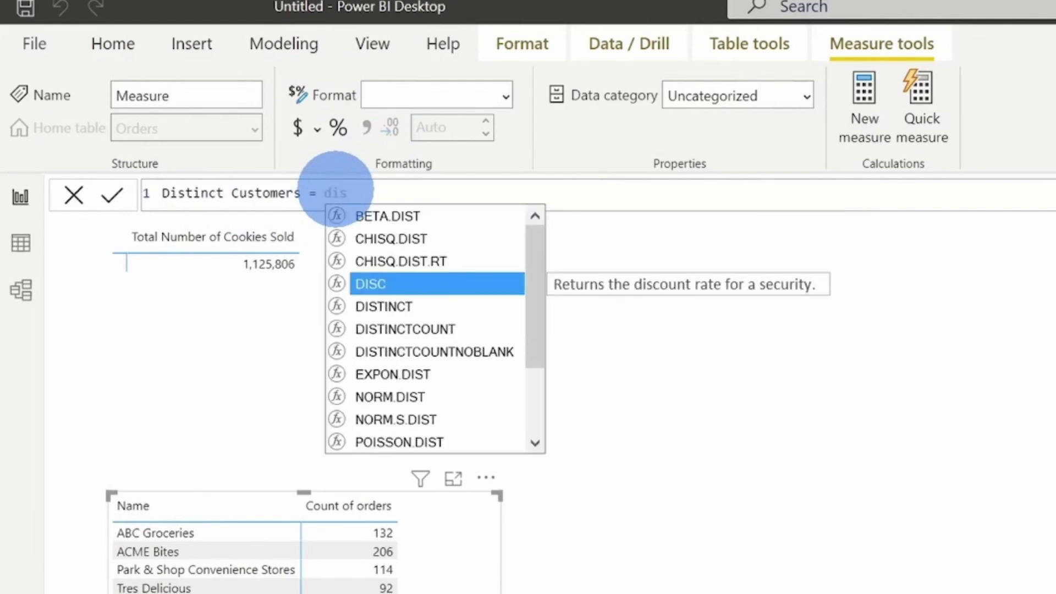
pyautogui.write('t')
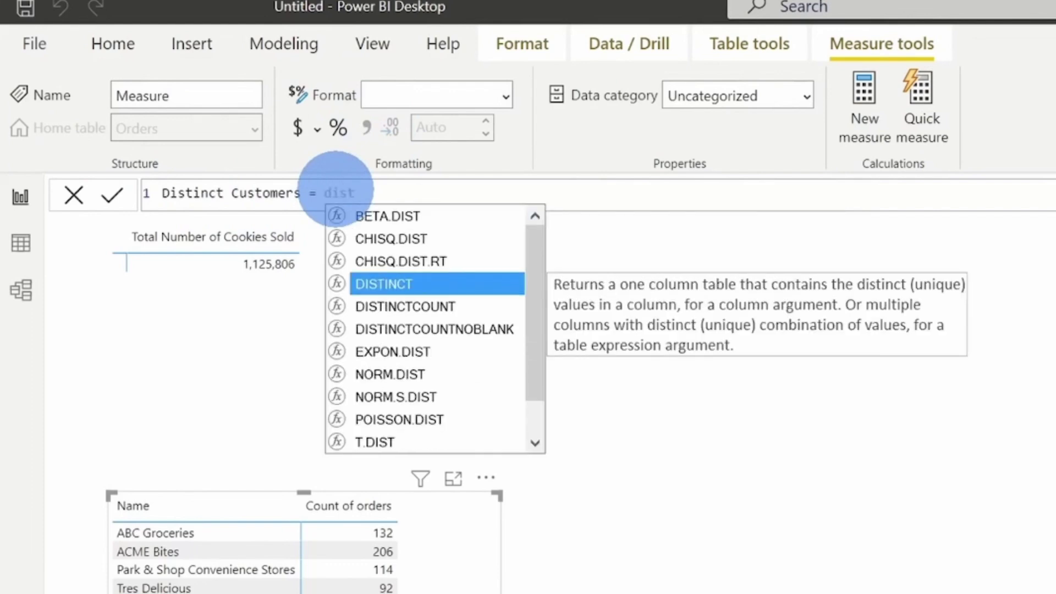
pyautogui.click(447, 307)
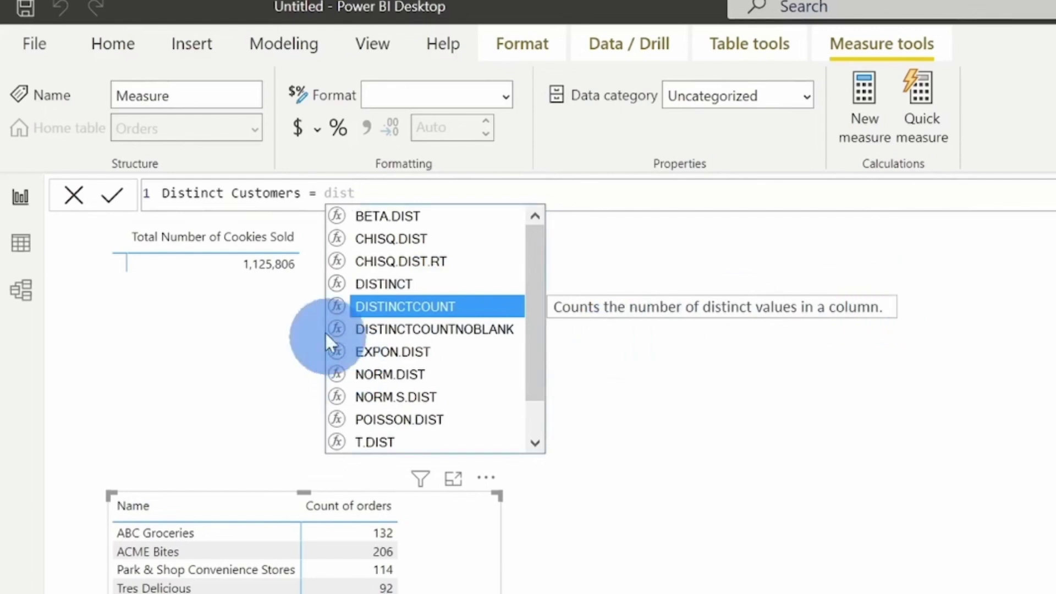
pyautogui.click(414, 300)
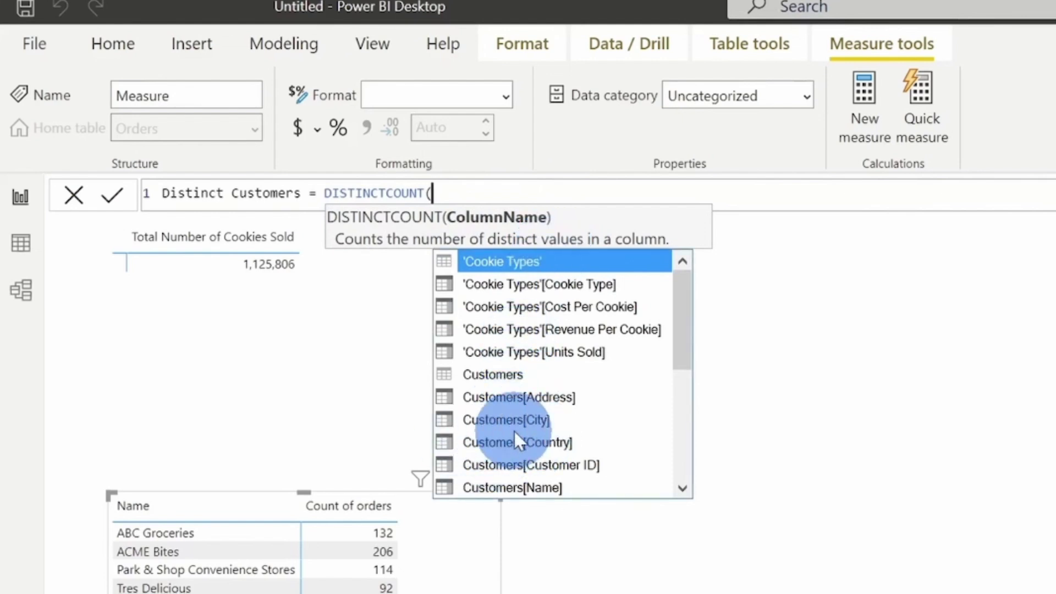
pyautogui.scroll(-4, 527, 387)
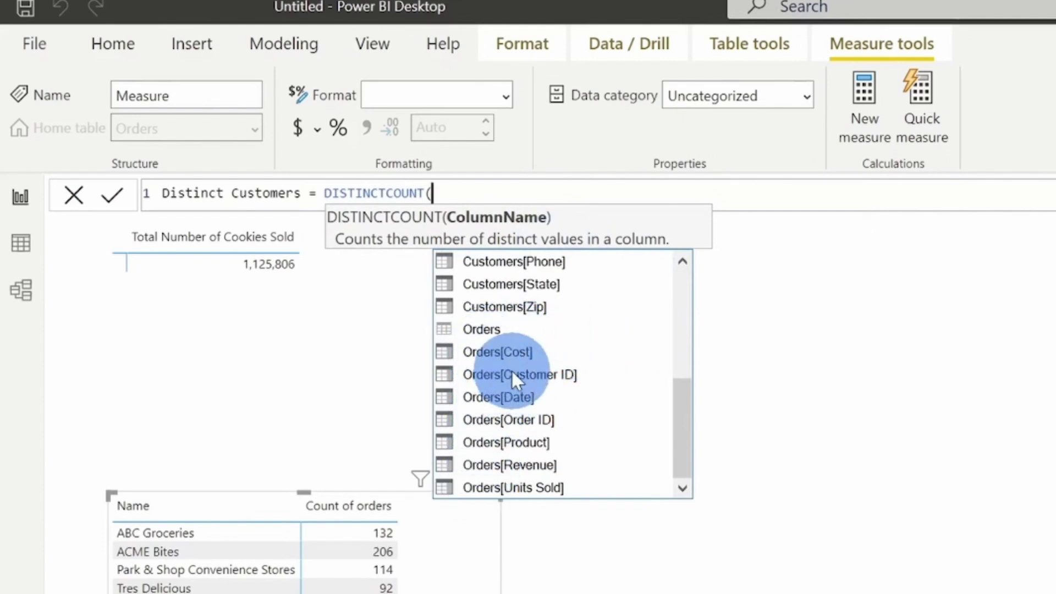
pyautogui.doubleClick(552, 374)
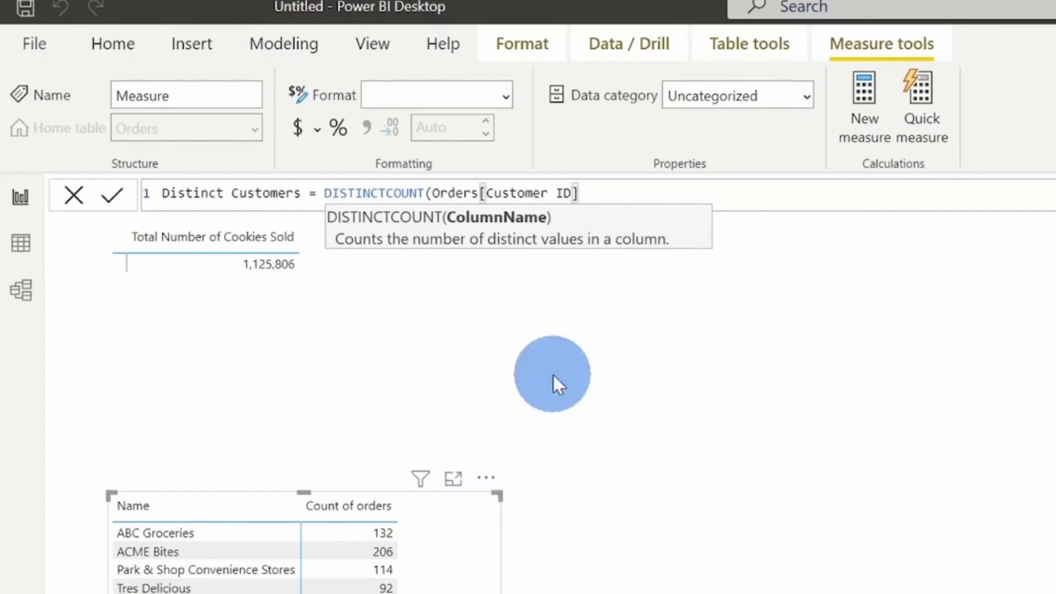
pyautogui.write(')')
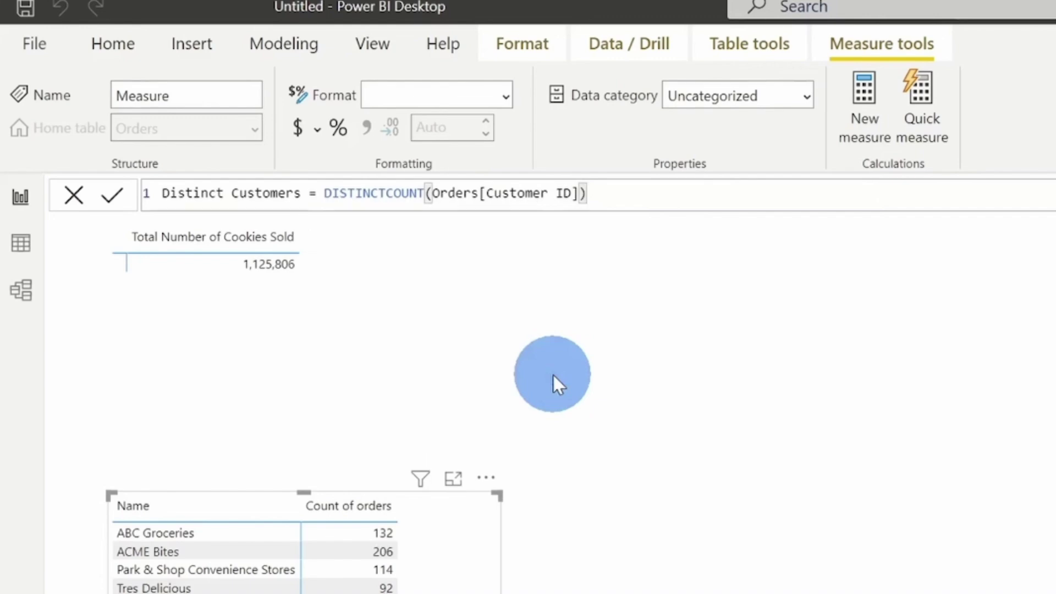
pyautogui.press('Return')
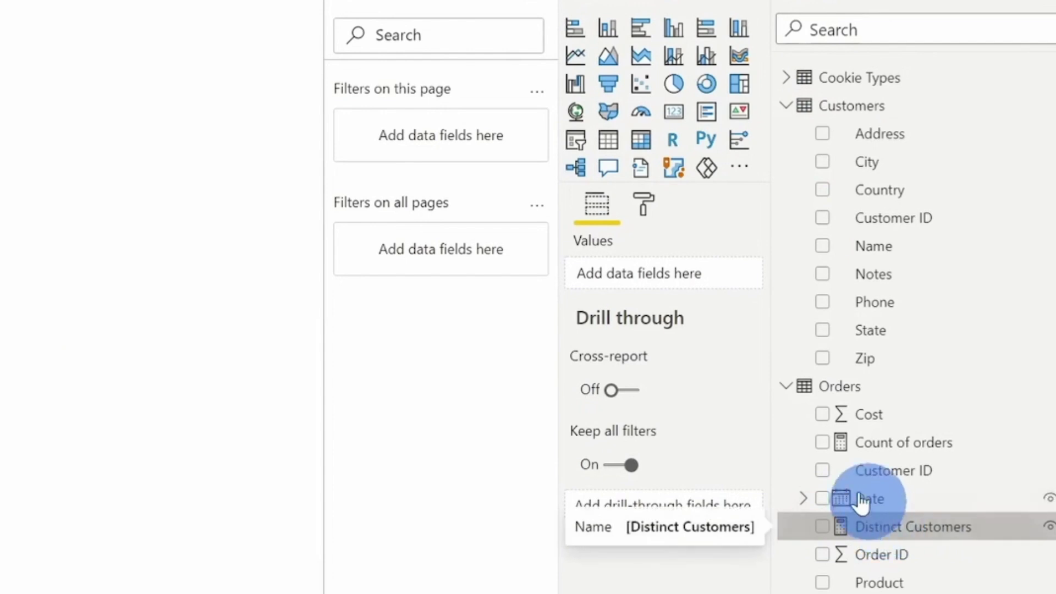
# Add a third matrix to the report page showing the Distinct Customers measure.
pyautogui.click(648, 141)
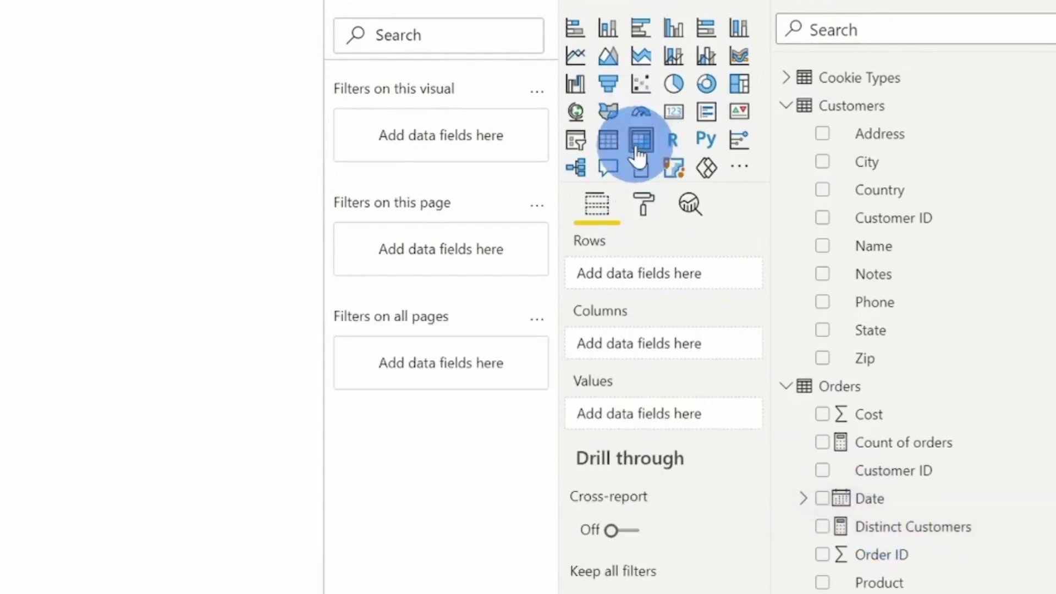
pyautogui.click(822, 527)
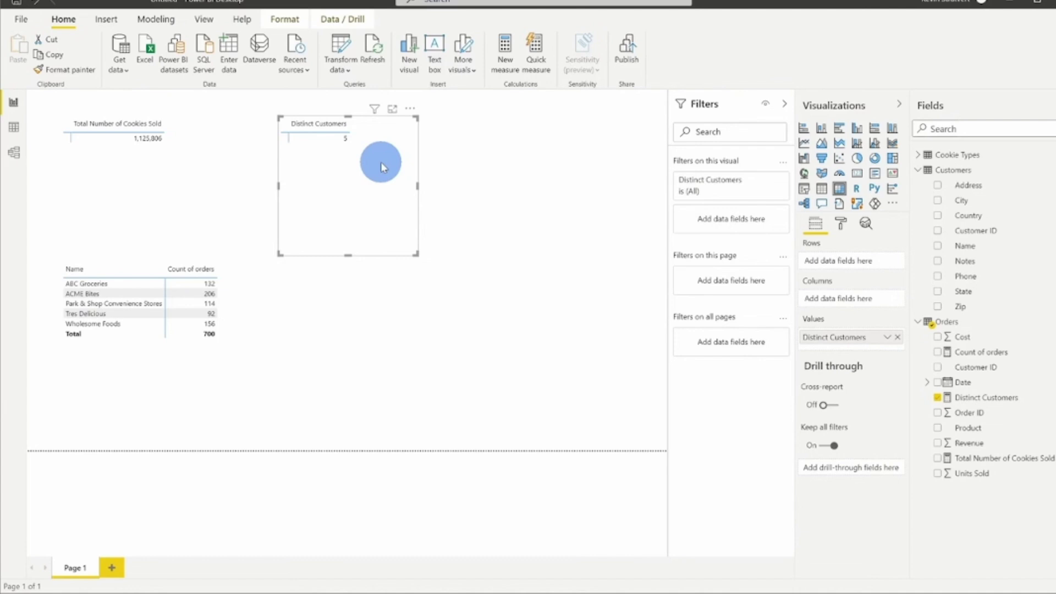
# Add the comment "// This tells me how many customers we have" on a second line of the Distinct Customers formula.
pyautogui.click(993, 398)
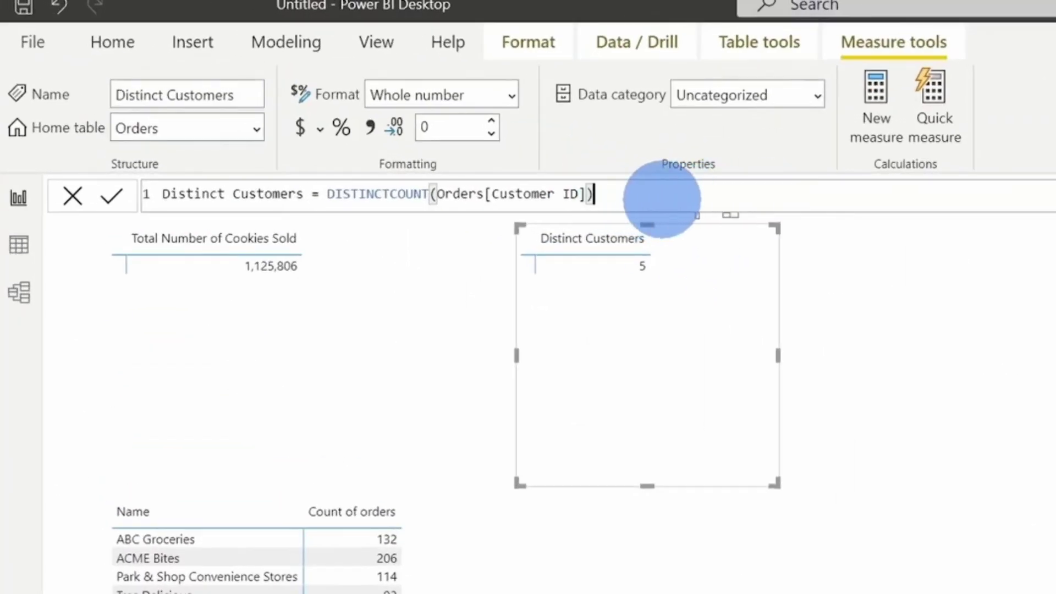
pyautogui.hotkey('shift', 'Return')
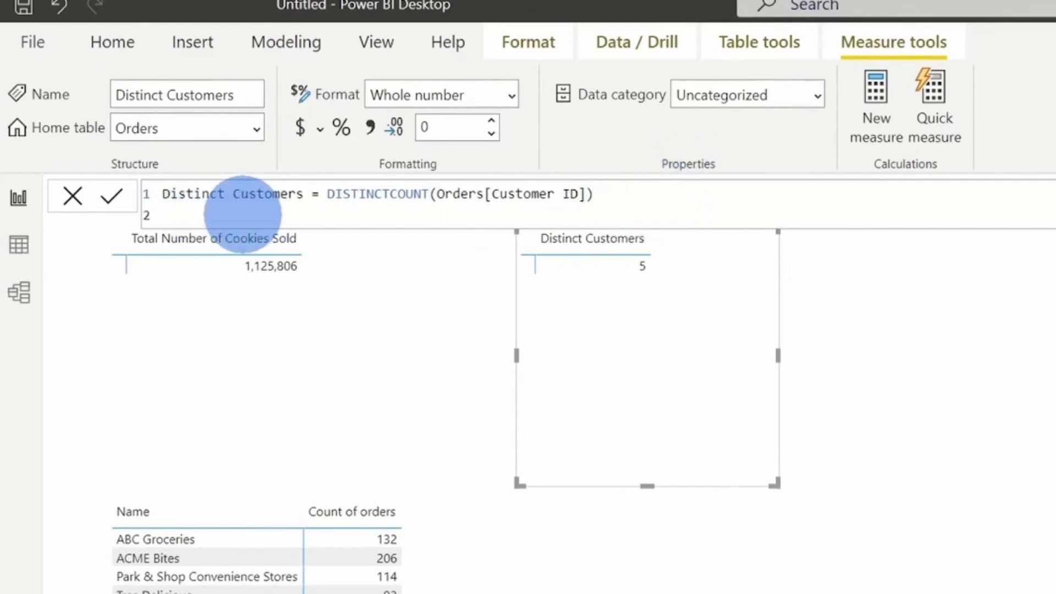
pyautogui.write('//')
pyautogui.write('This tells me how many customers we have')
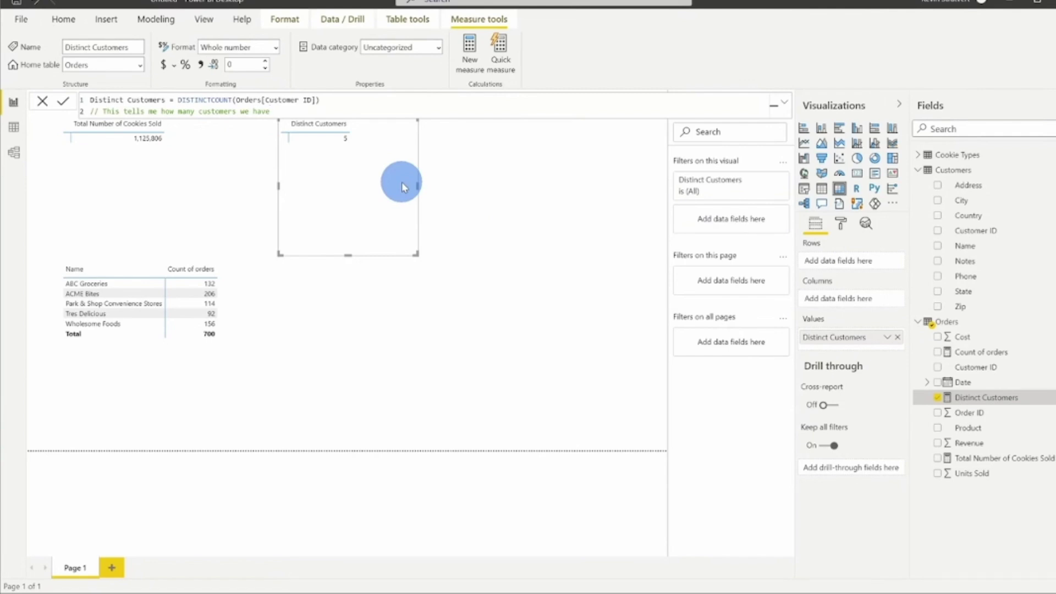
# Examine the Revenue and Cost columns of the Orders table in the data view and return to the report.
pyautogui.click(14, 128)
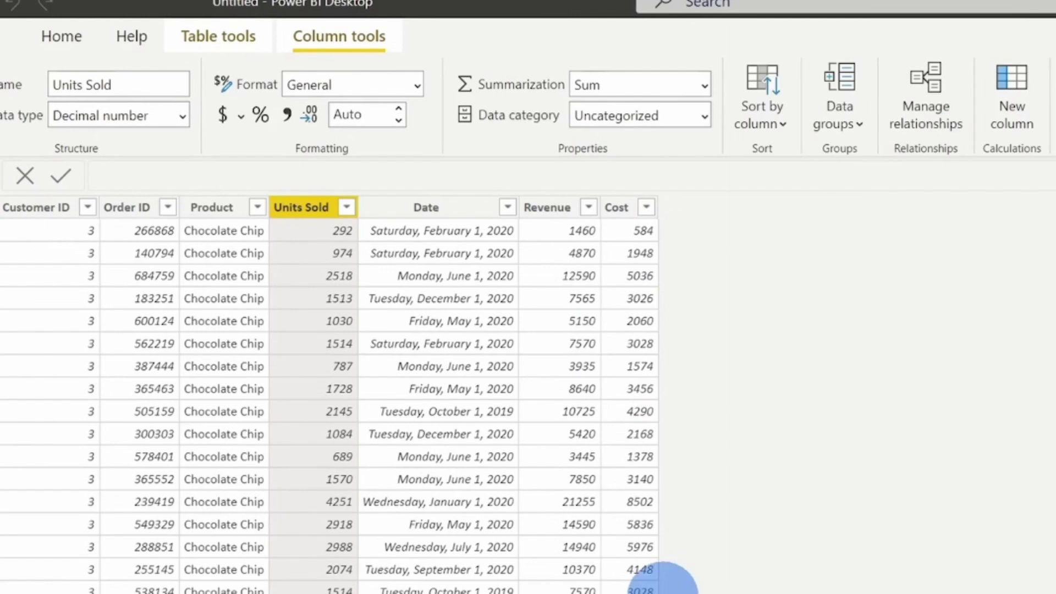
pyautogui.scroll(-1, 557, 371)
pyautogui.scroll(-10, 556, 470)
pyautogui.scroll(15, 572, 567)
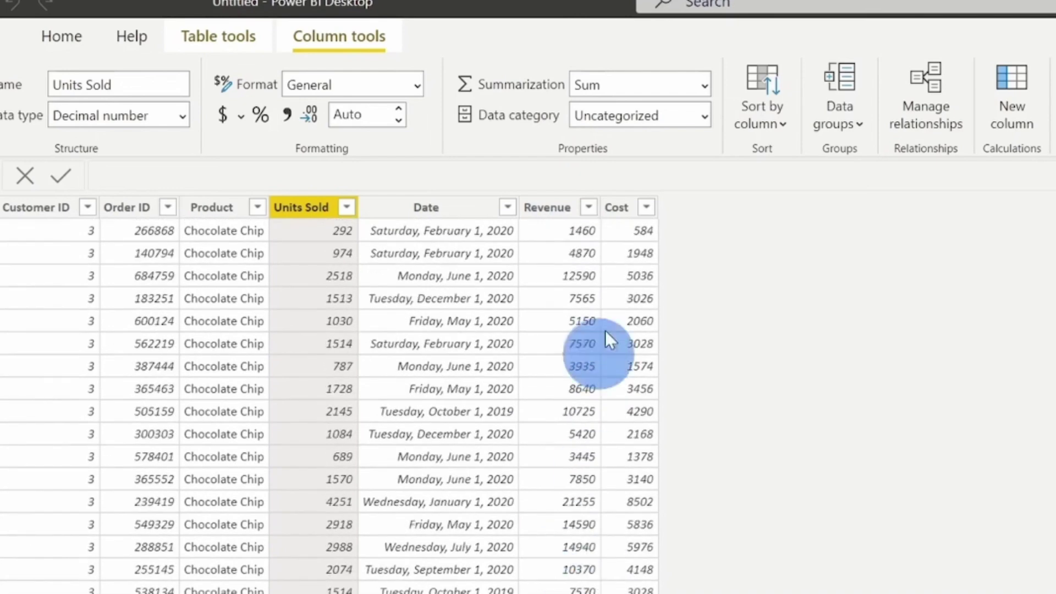
pyautogui.scroll(-5, 632, 247)
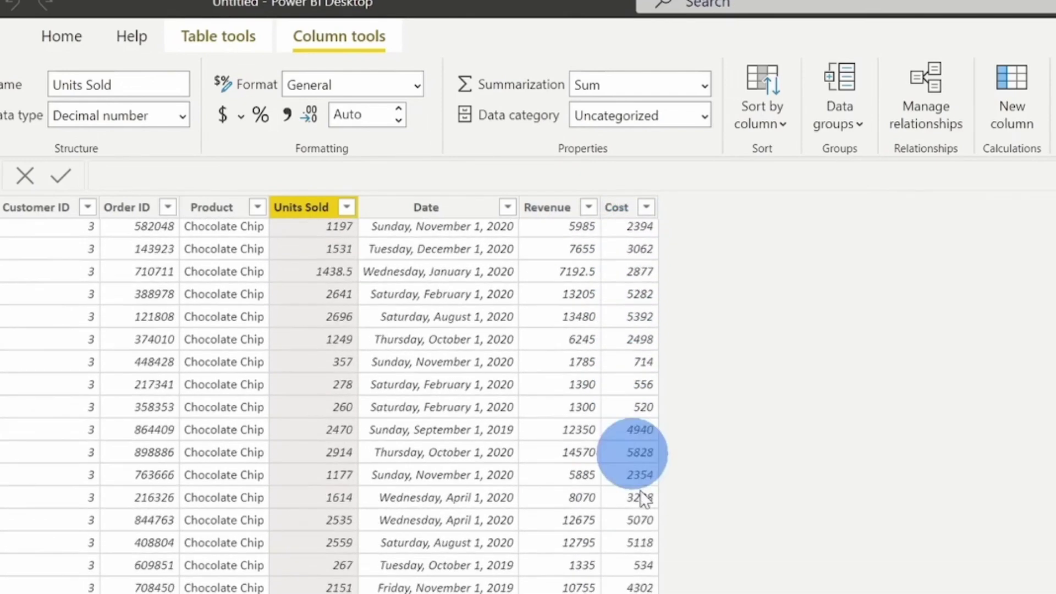
pyautogui.scroll(5, 650, 559)
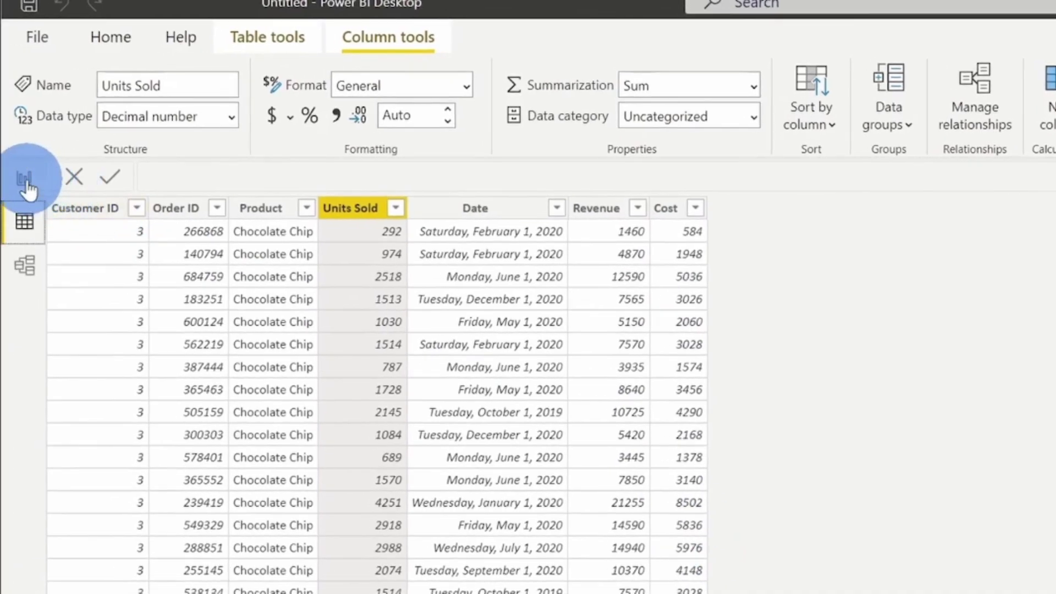
pyautogui.click(25, 180)
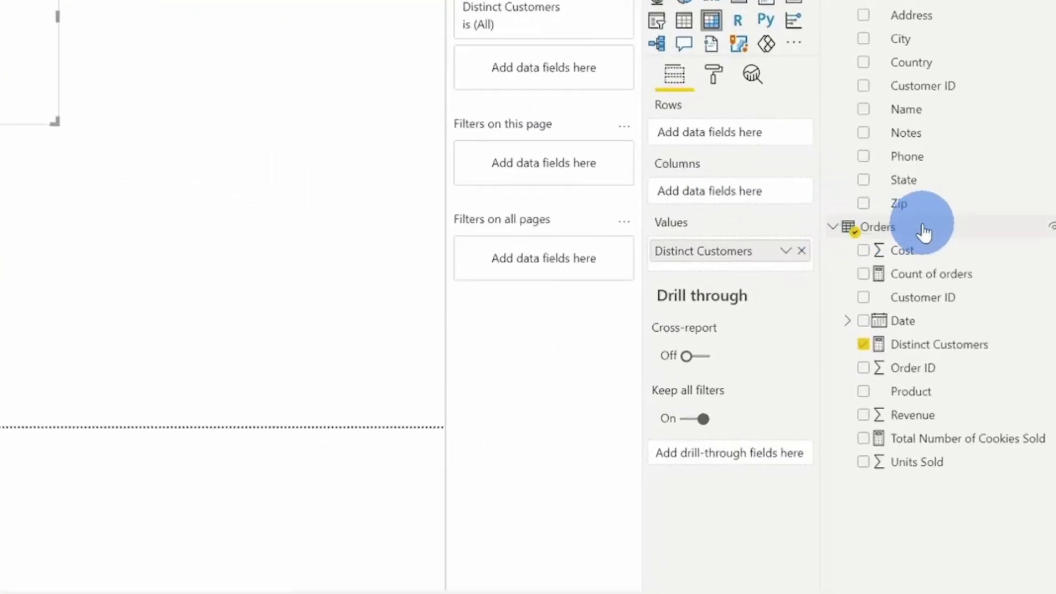
# Create a new measure in the Orders table and name it Total Profit.
pyautogui.rightClick(924, 230)
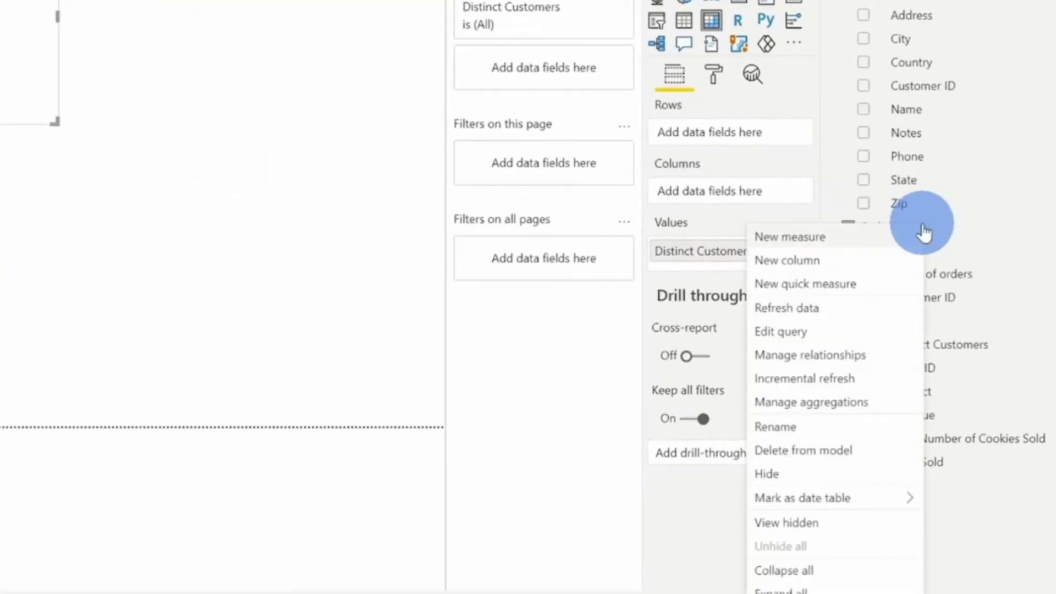
pyautogui.click(804, 242)
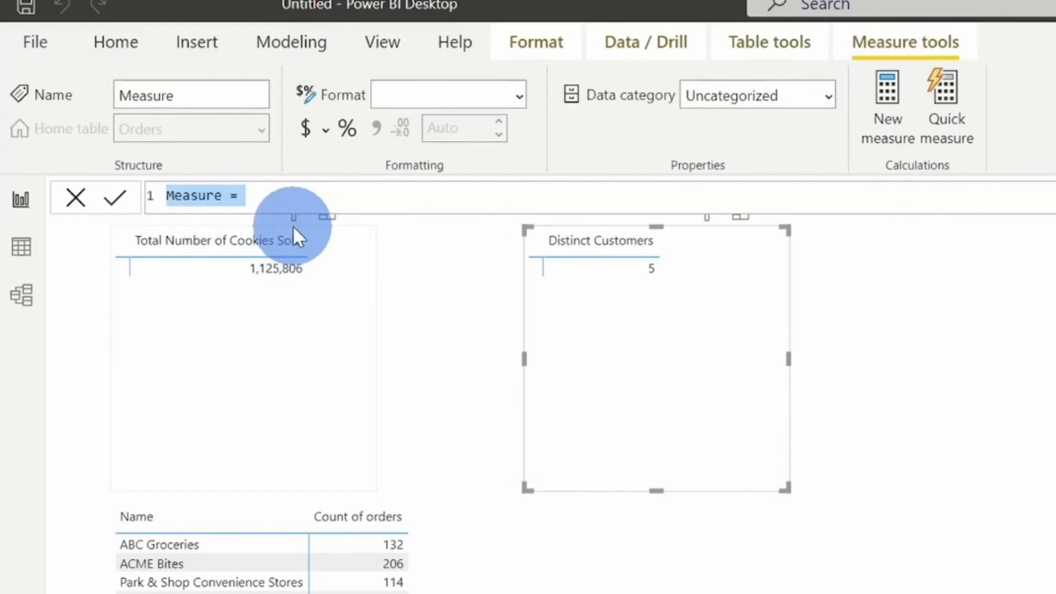
pyautogui.write('Total')
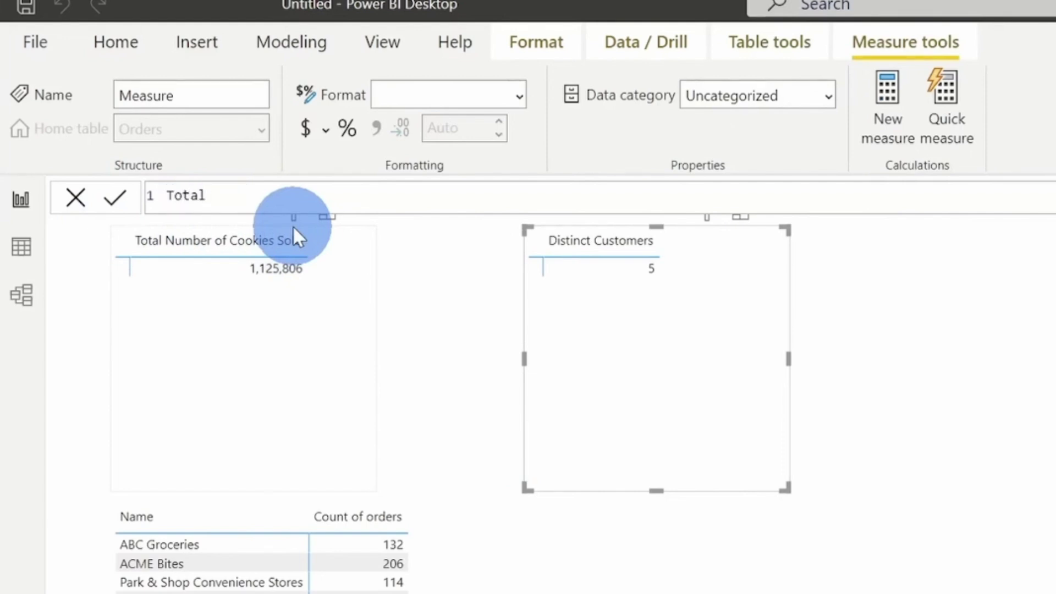
pyautogui.write('Profit =')
pyautogui.press('Return')
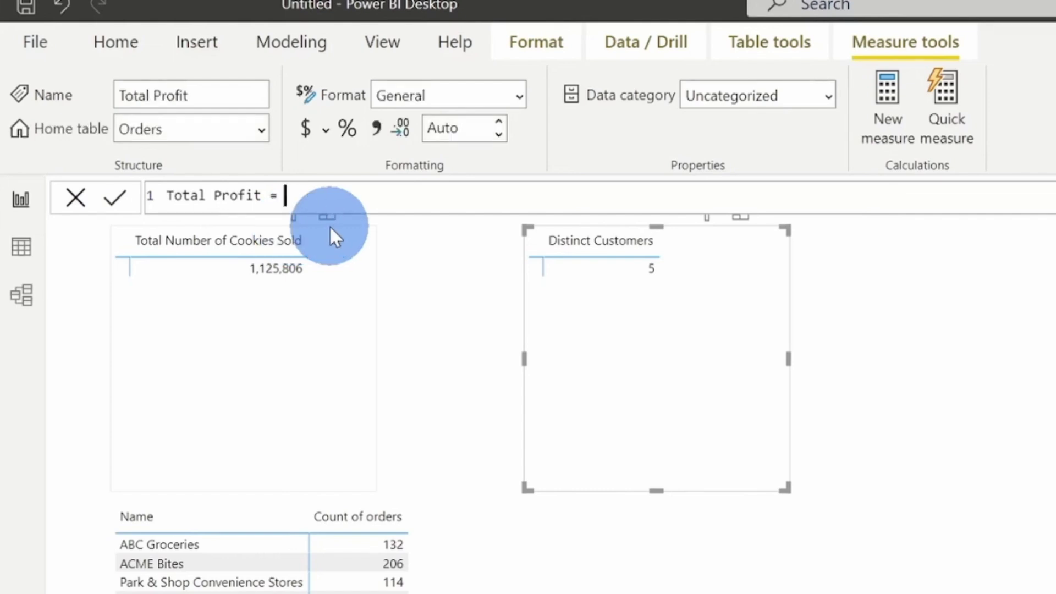
# Define the Total Profit measure as sum(Orders[Revenue]) - sum(Orders[Cost]).
pyautogui.write('sum(')
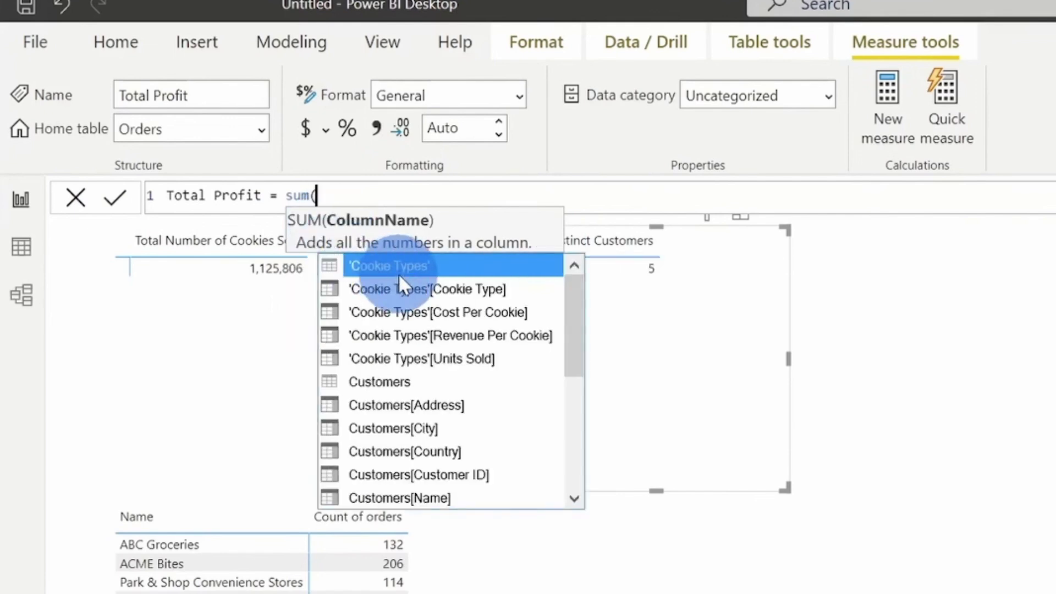
pyautogui.scroll(-3, 402, 293)
pyautogui.scroll(-2, 401, 294)
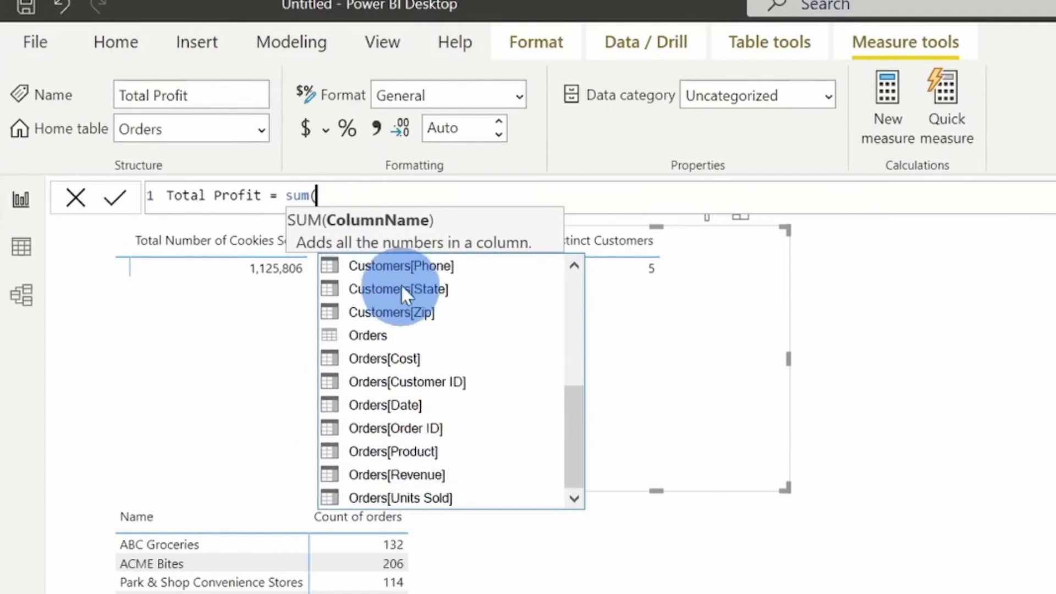
pyautogui.click(397, 474)
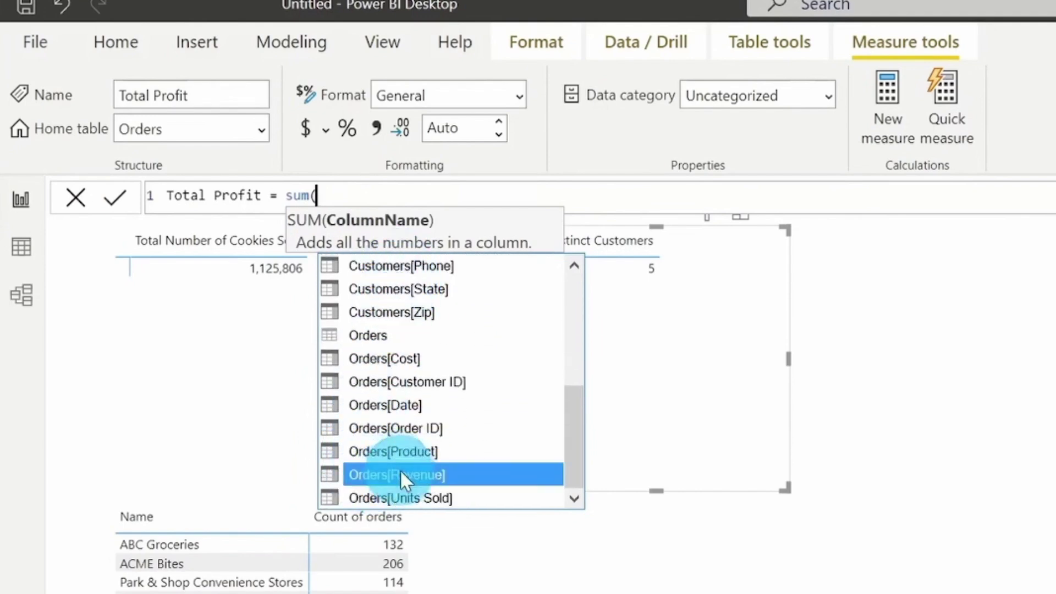
pyautogui.write(')')
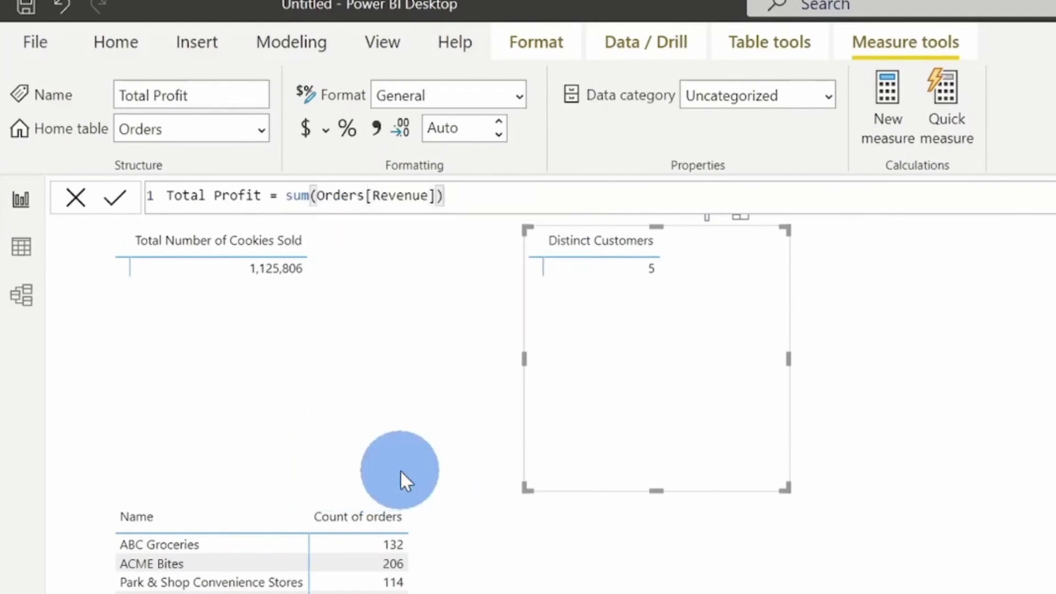
pyautogui.write(' - sum(')
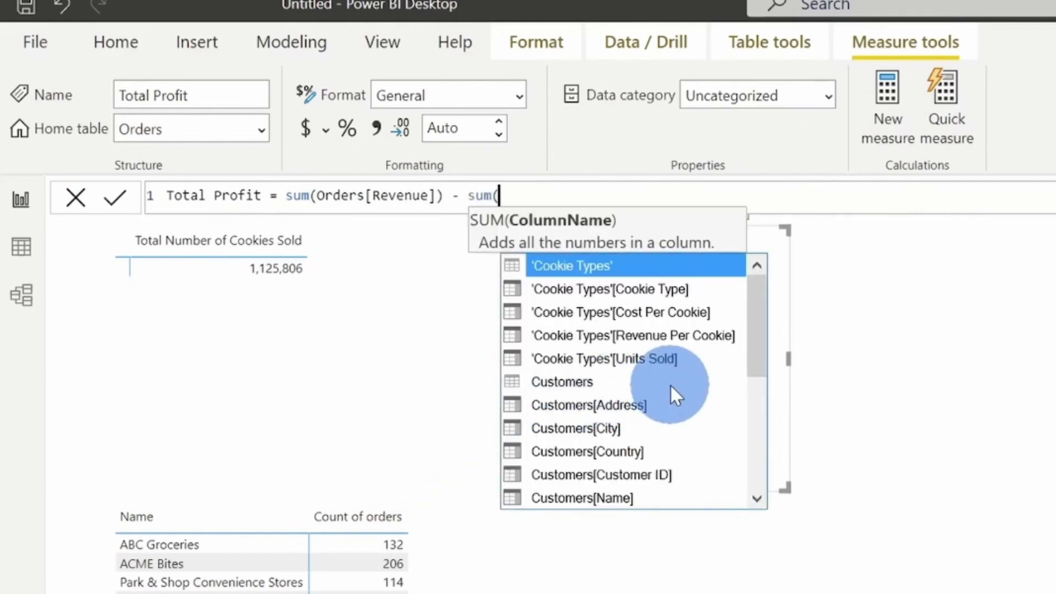
pyautogui.scroll(-1, 667, 341)
pyautogui.scroll(-4, 665, 335)
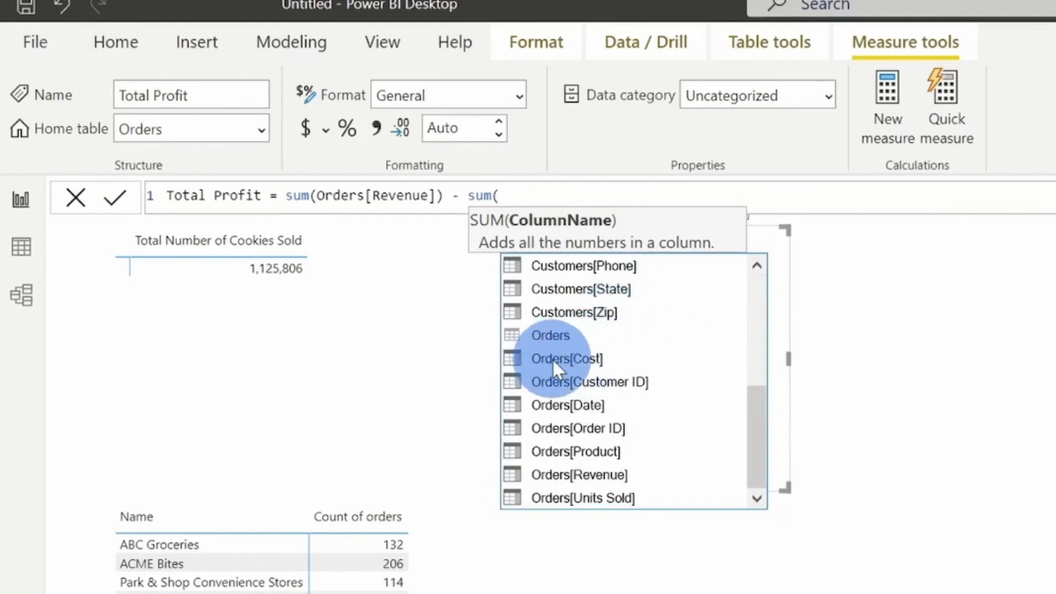
pyautogui.doubleClick(598, 359)
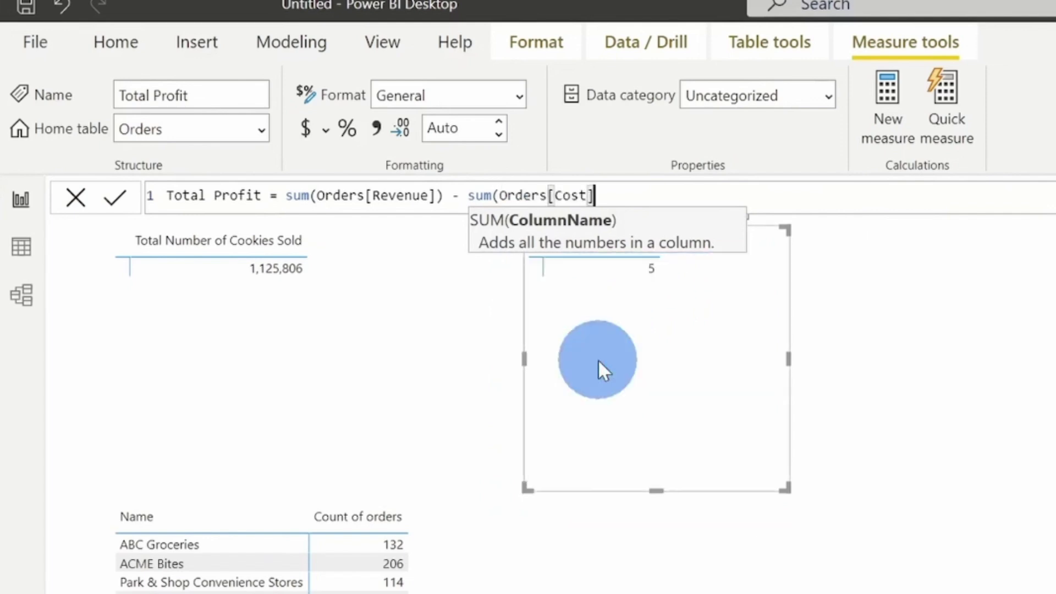
pyautogui.write(')')
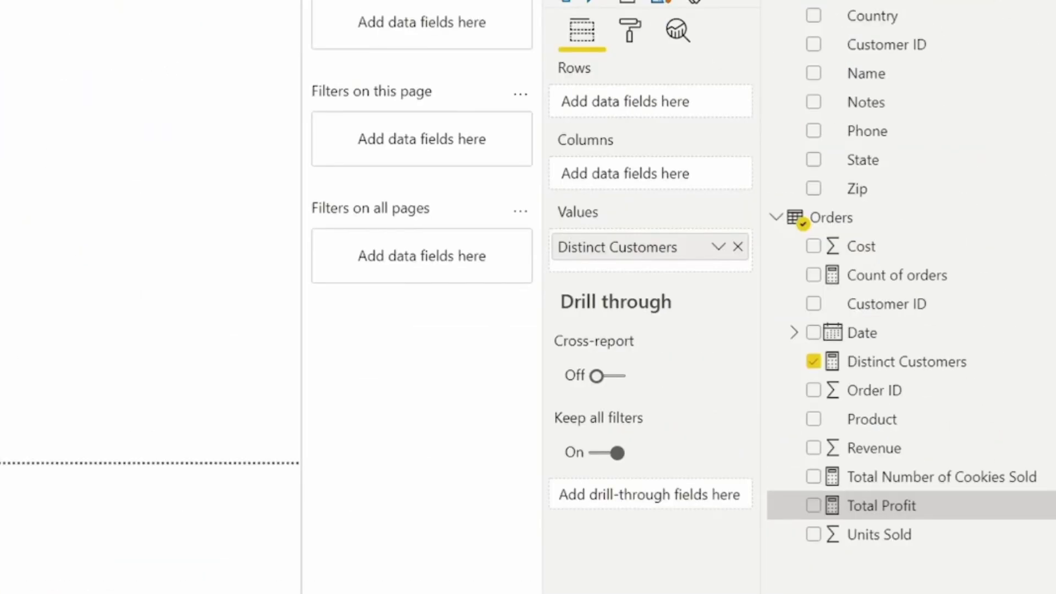
# Add the Total Profit measure and the Customers Name field to the Distinct Customers matrix.
pyautogui.click(816, 507)
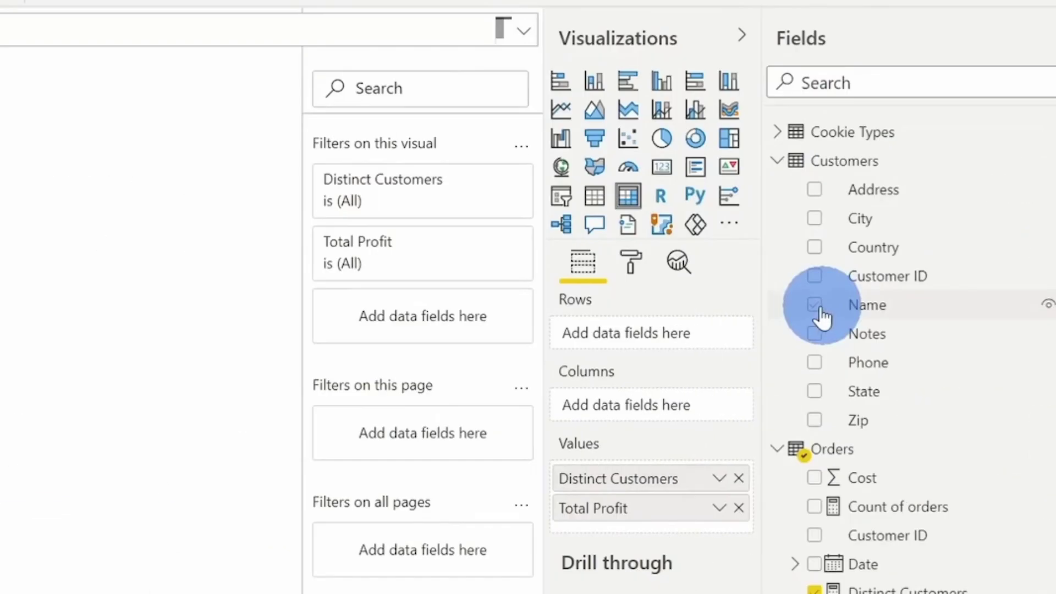
pyautogui.click(820, 308)
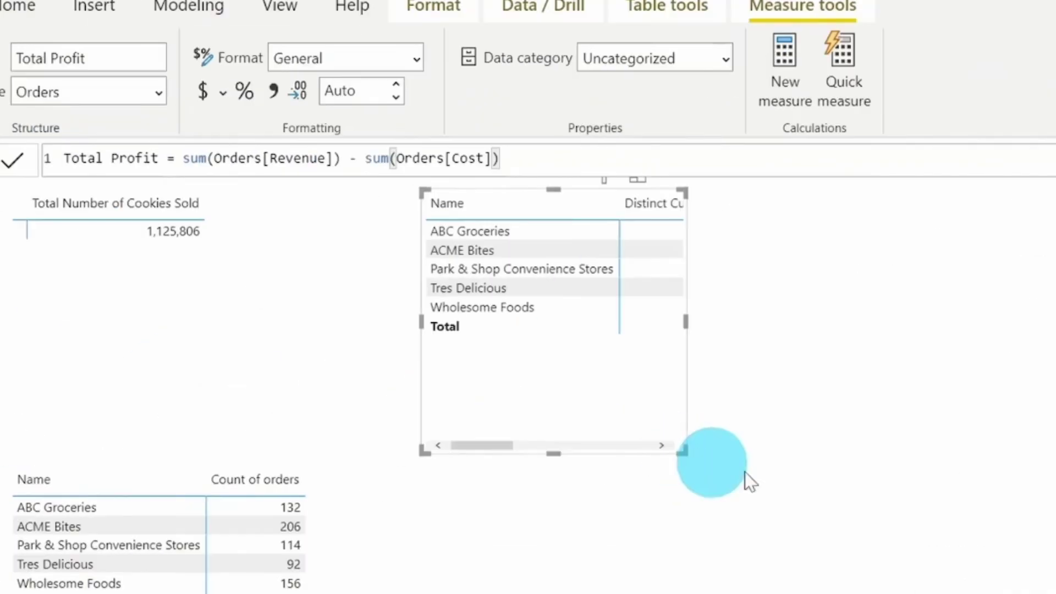
# Enlarge the customer matrix so that its Distinct Customers and Total Profit columns fit.
pyautogui.moveTo(745, 472); pyautogui.dragTo(919, 486)
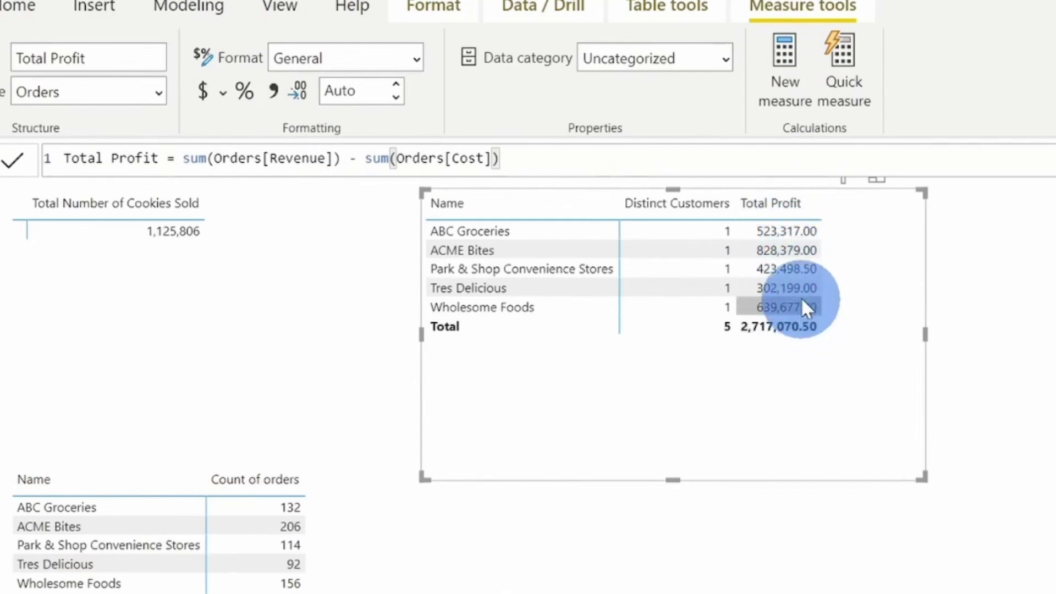
pyautogui.moveTo(801, 249)
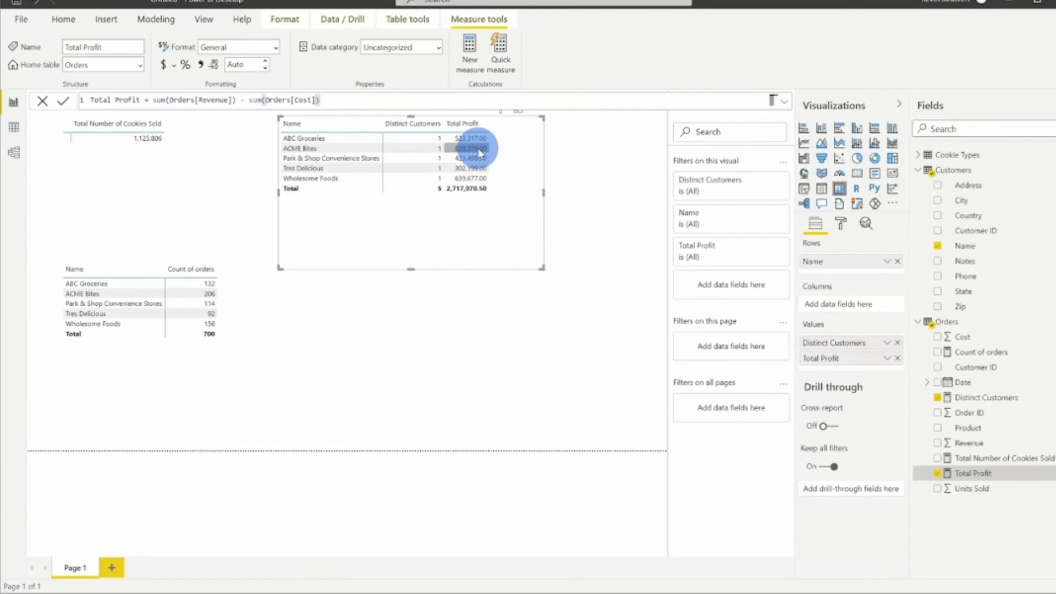
# Start a new quick measure and choose Subtraction from the mathematical operations as its calculation.
pyautogui.click(63, 19)
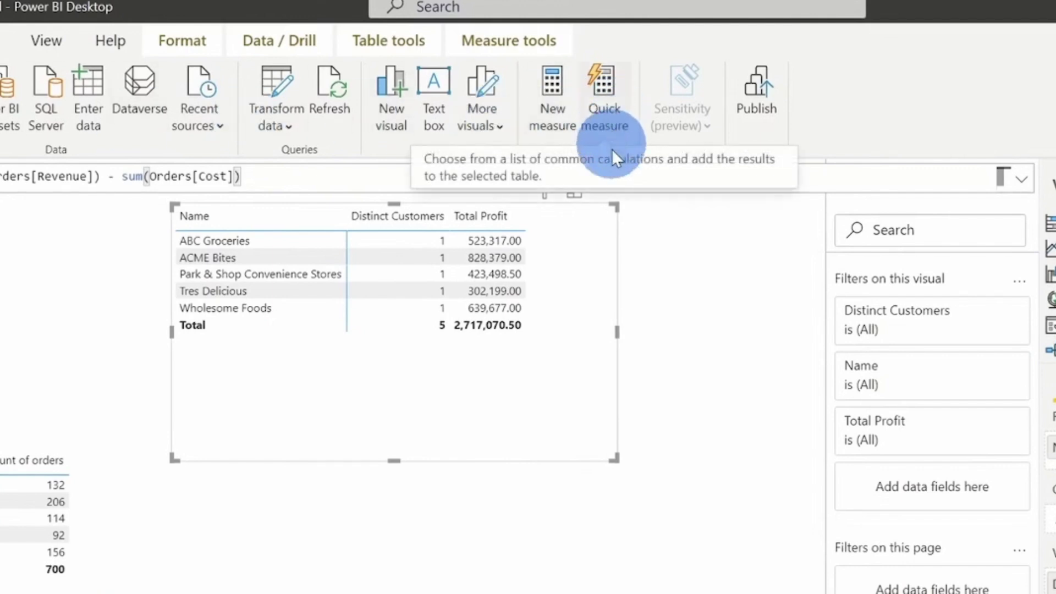
pyautogui.click(606, 104)
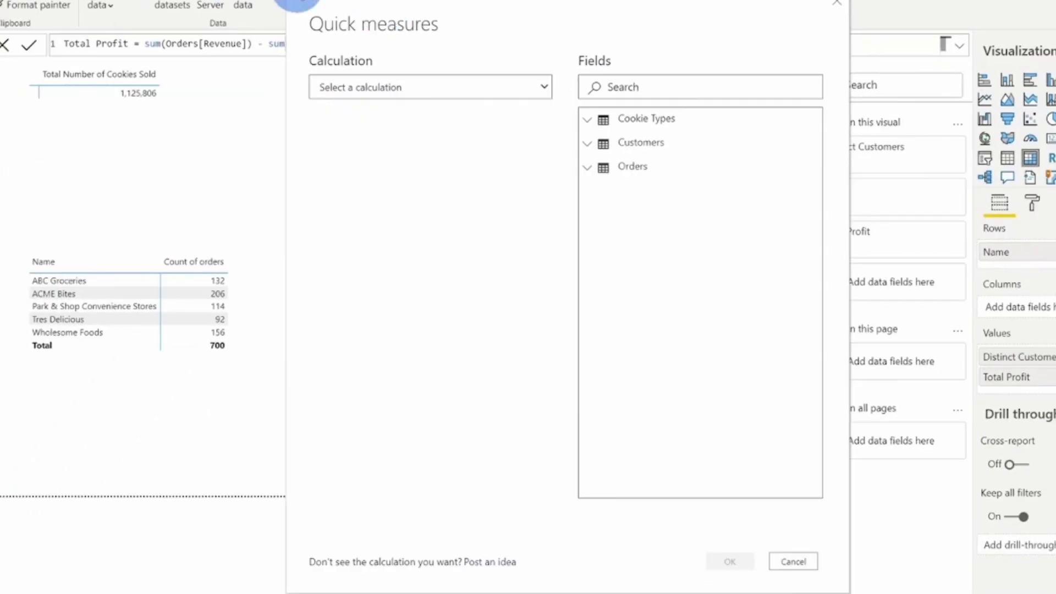
pyautogui.click(483, 77)
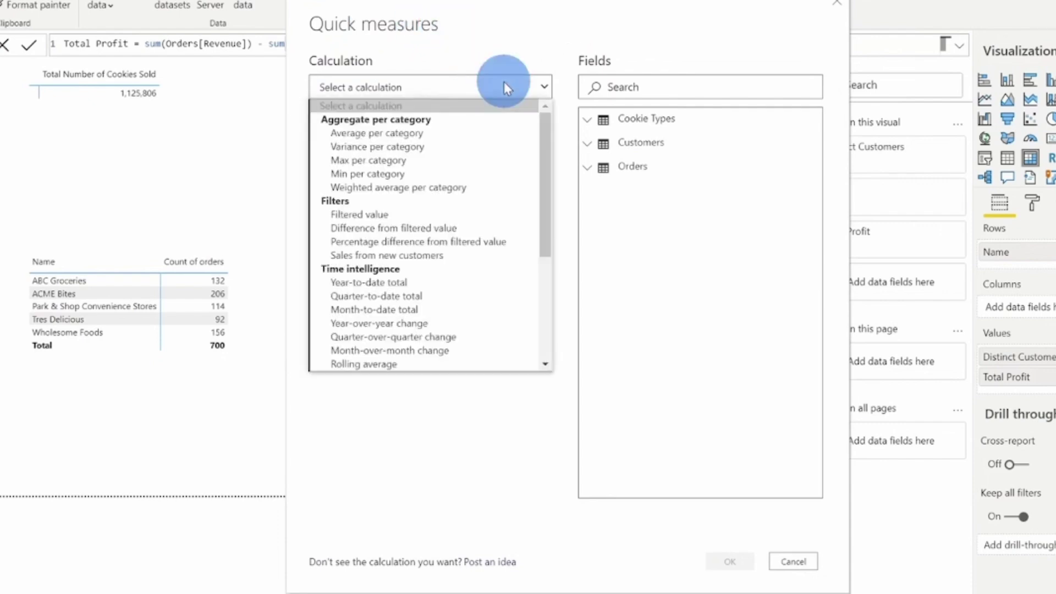
pyautogui.moveTo(547, 127)
pyautogui.mouseDown()
pyautogui.moveTo(545, 247)
pyautogui.moveTo(546, 108)
pyautogui.mouseUp()
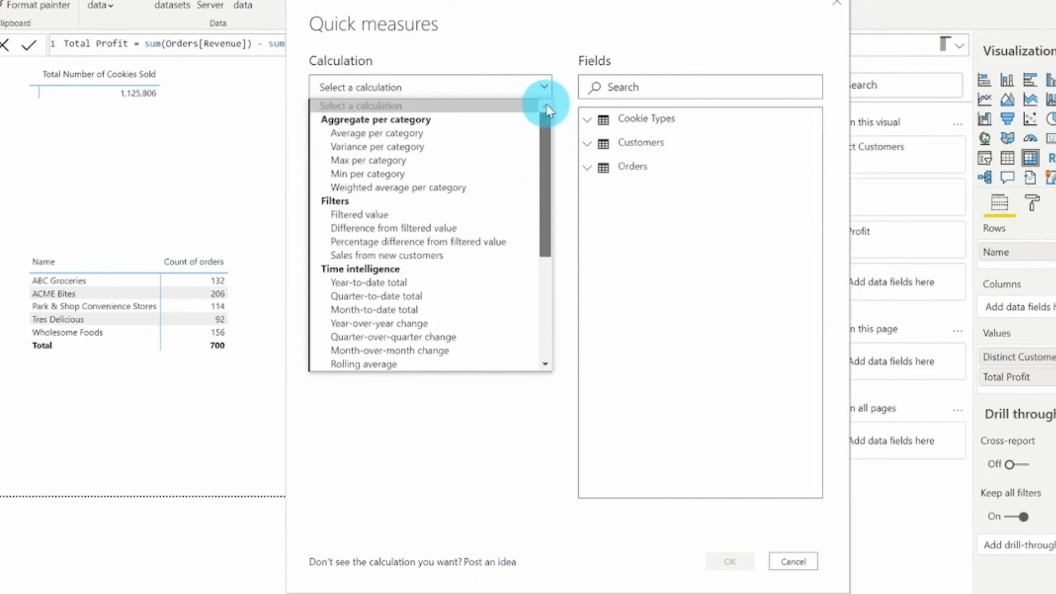
pyautogui.moveTo(547, 132); pyautogui.dragTo(546, 259)
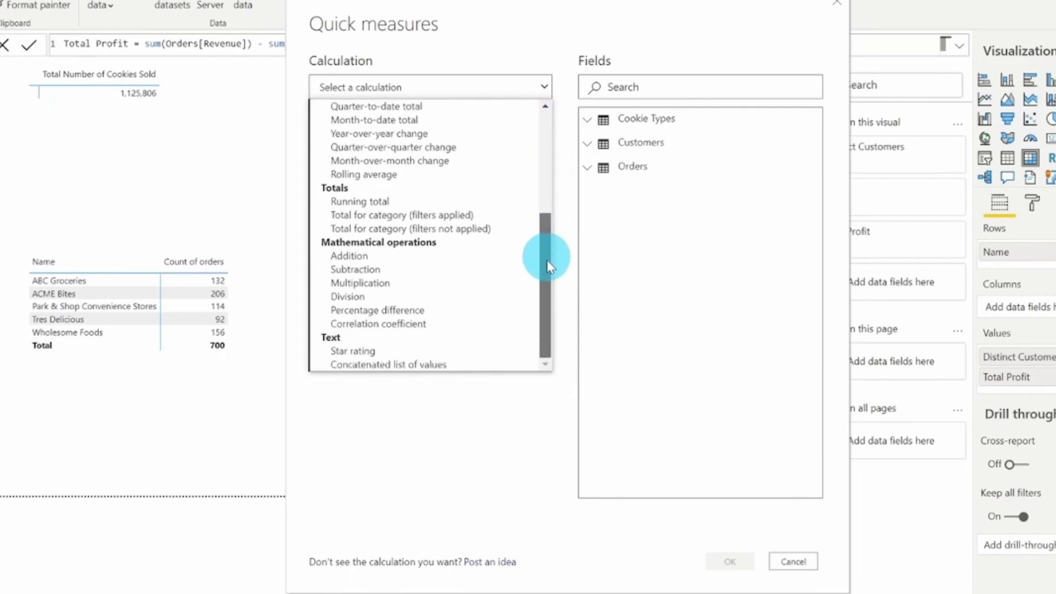
pyautogui.click(398, 270)
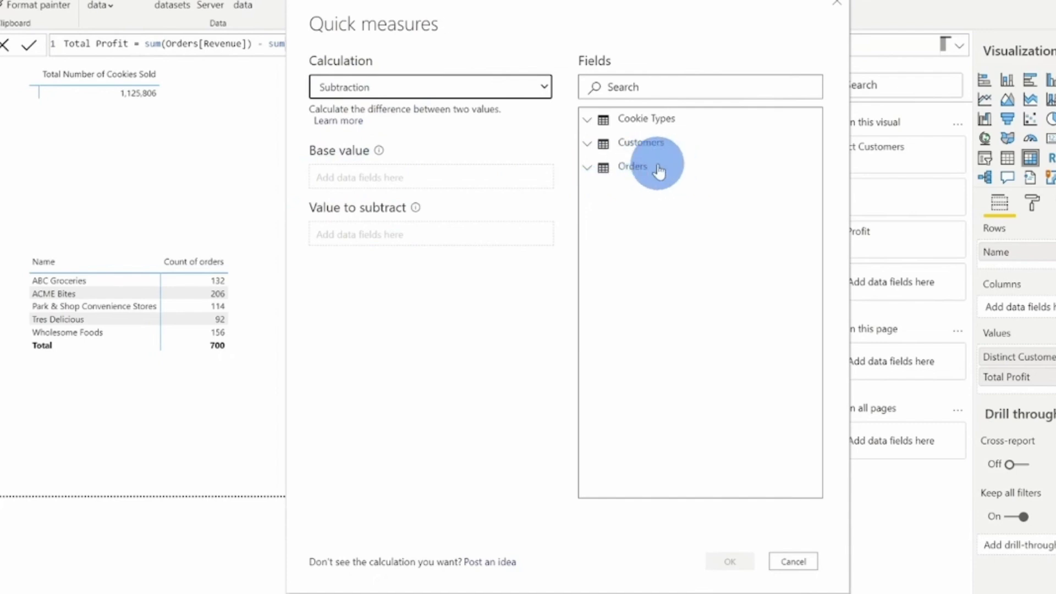
# Create the quick measure from Orders with Revenue as base value and Cost as value to subtract, and add it to the customer matrix.
pyautogui.click(590, 170)
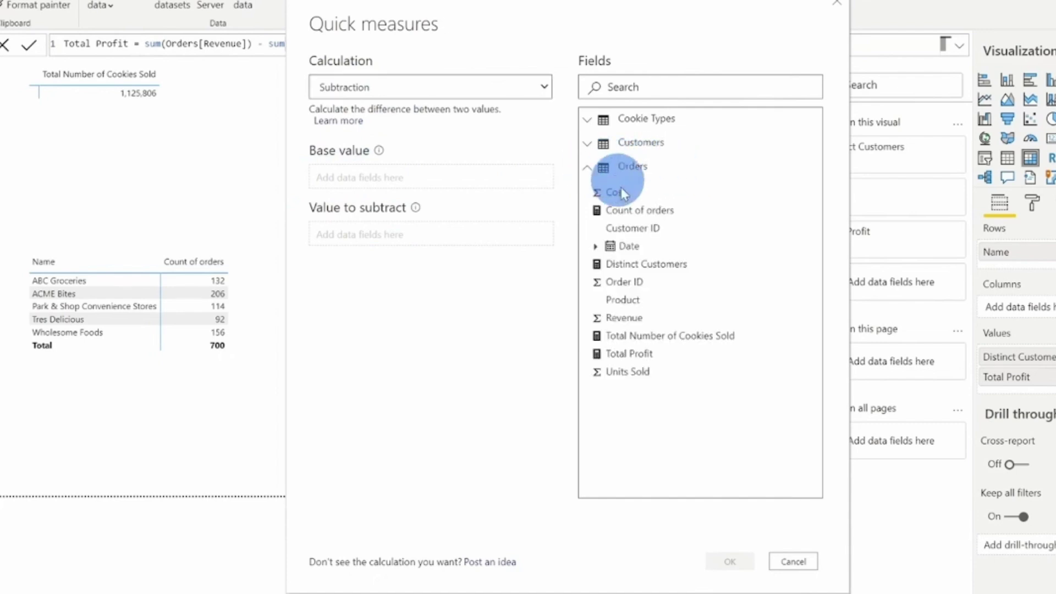
pyautogui.moveTo(642, 324); pyautogui.dragTo(410, 179)
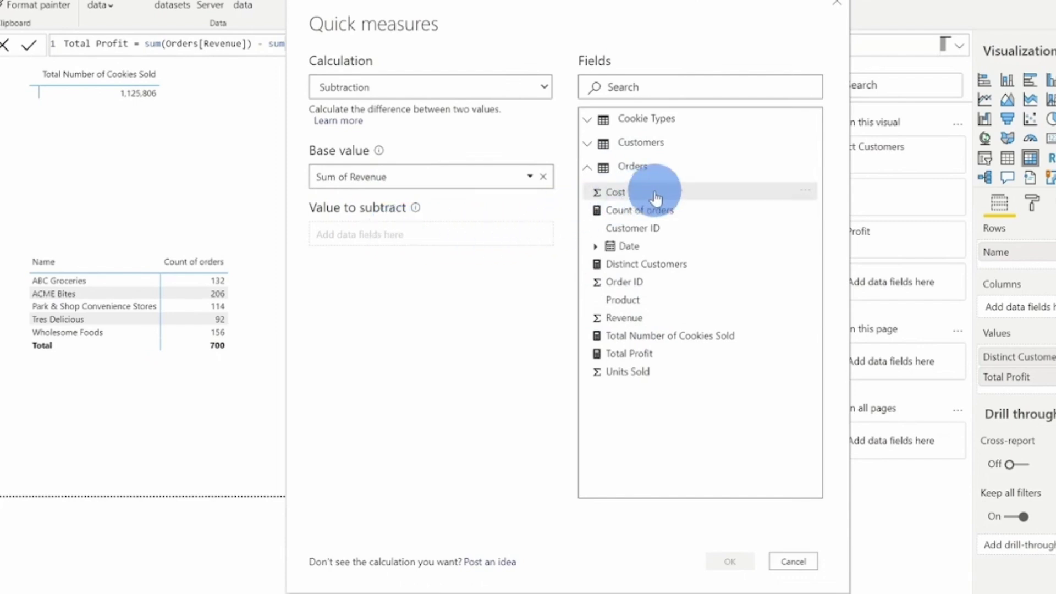
pyautogui.moveTo(641, 195); pyautogui.dragTo(389, 242)
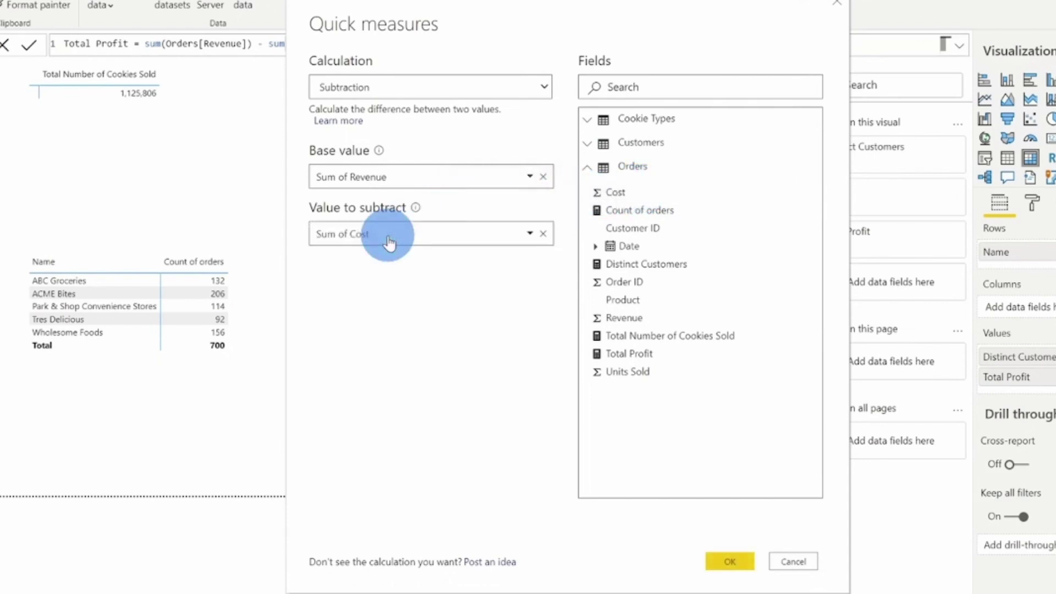
pyautogui.click(737, 562)
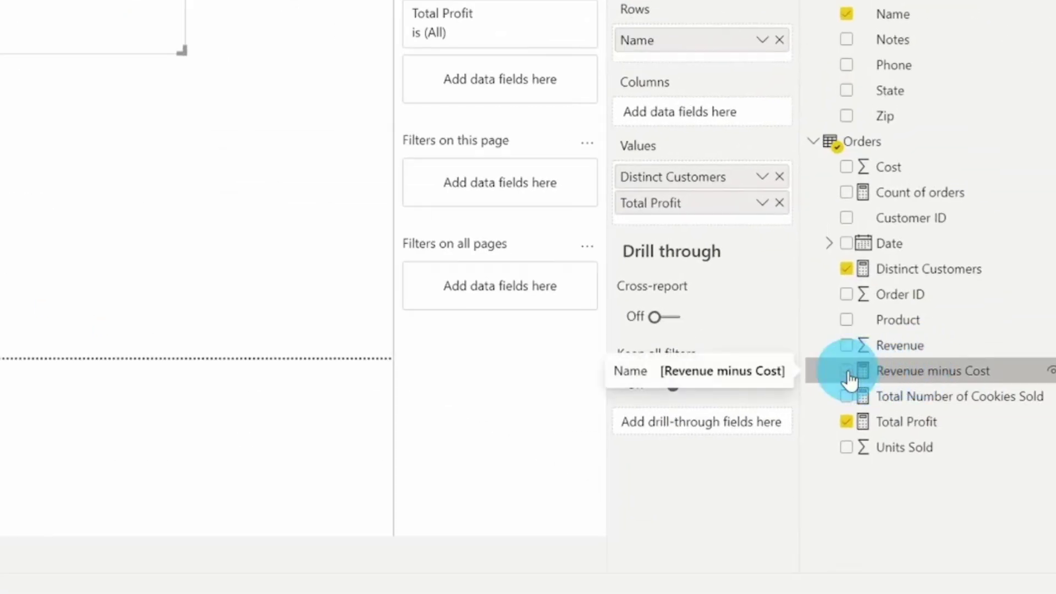
pyautogui.click(848, 372)
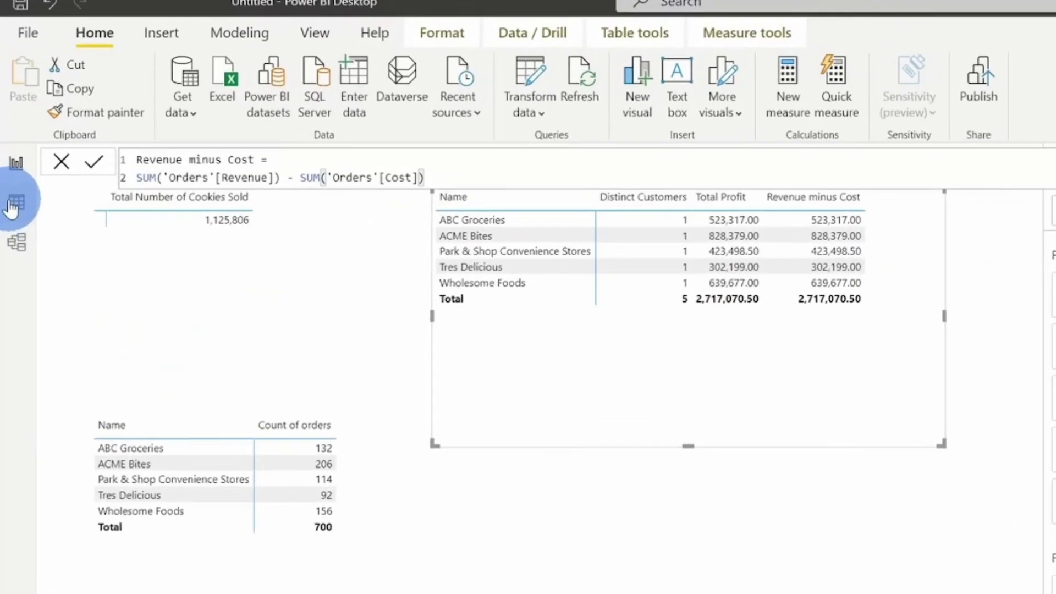
# Add a new calculated column named Profit to the Orders table in the data view.
pyautogui.click(17, 131)
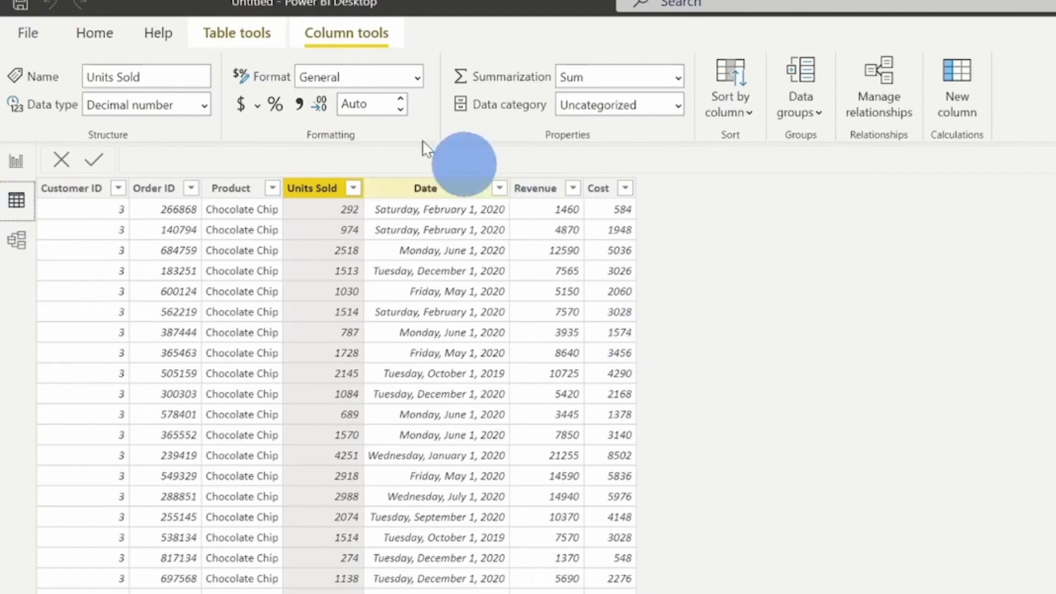
pyautogui.click(243, 41)
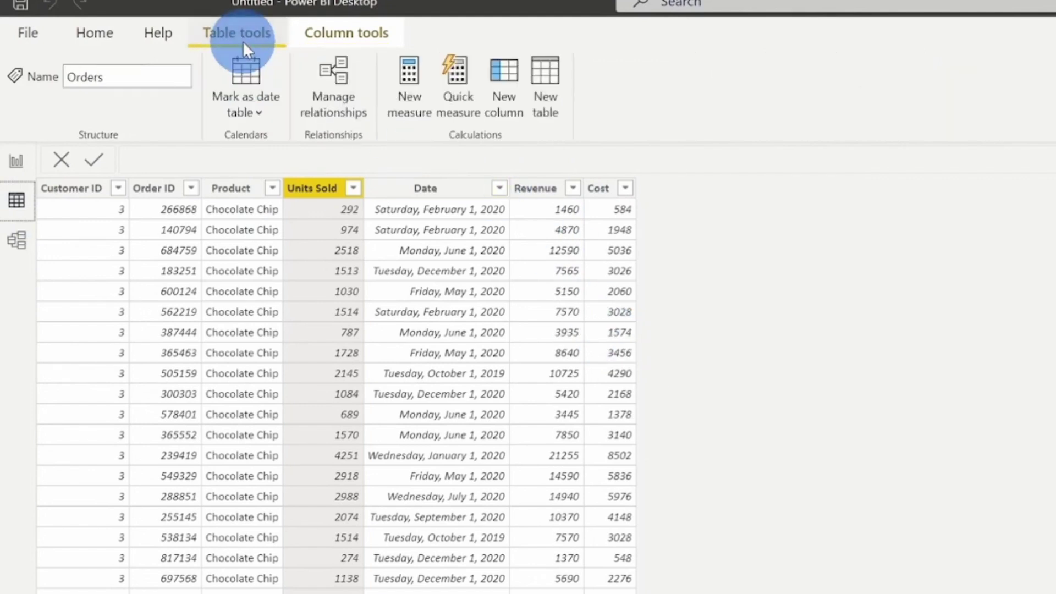
pyautogui.click(509, 94)
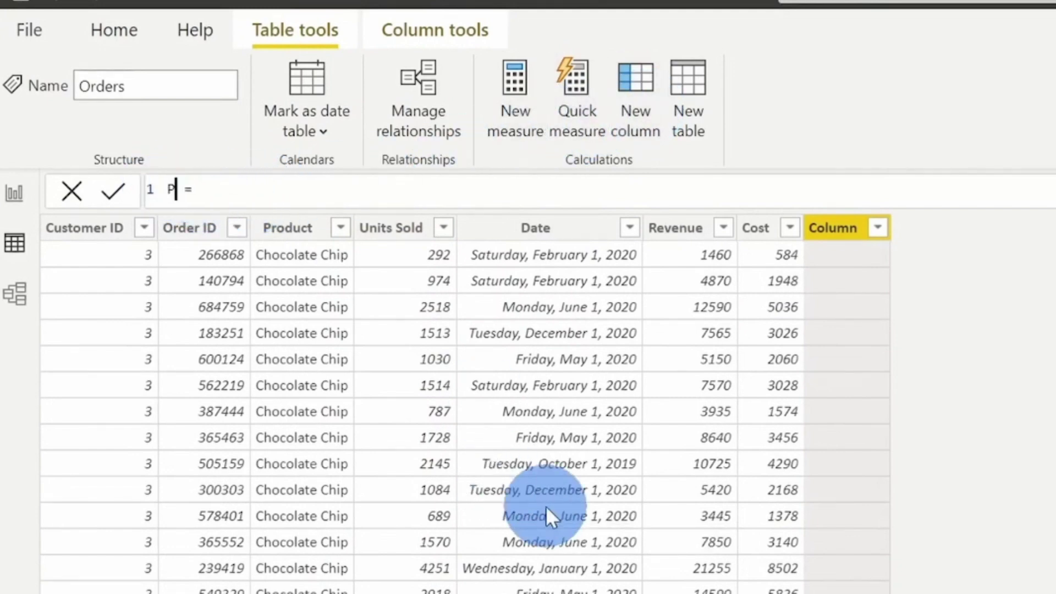
pyautogui.write('Profit')
pyautogui.click(259, 186)
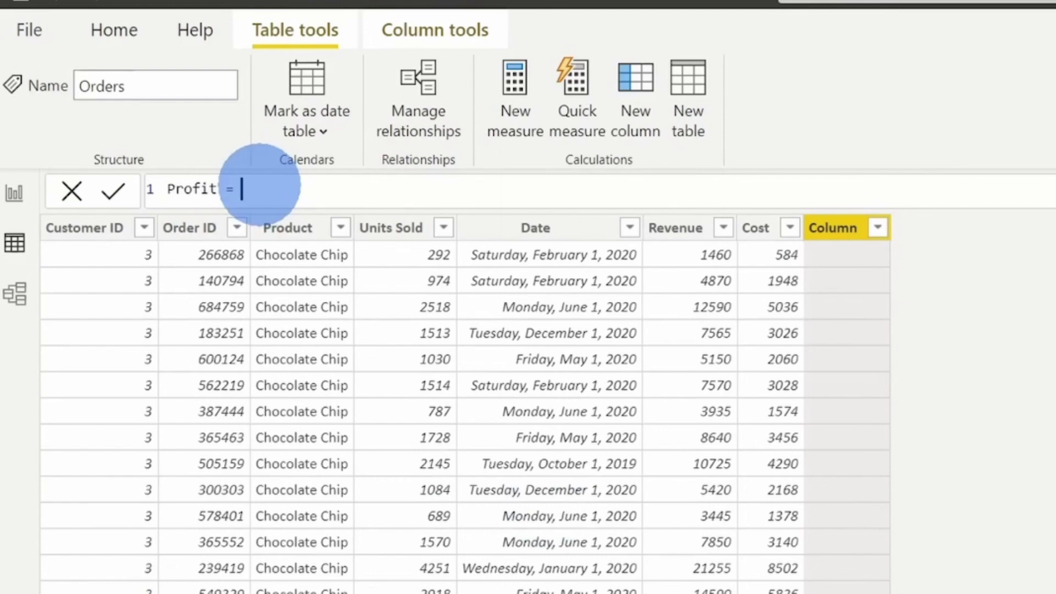
# Define the Profit column as Orders[Revenue] - Orders[Cost].
pyautogui.write('reve')
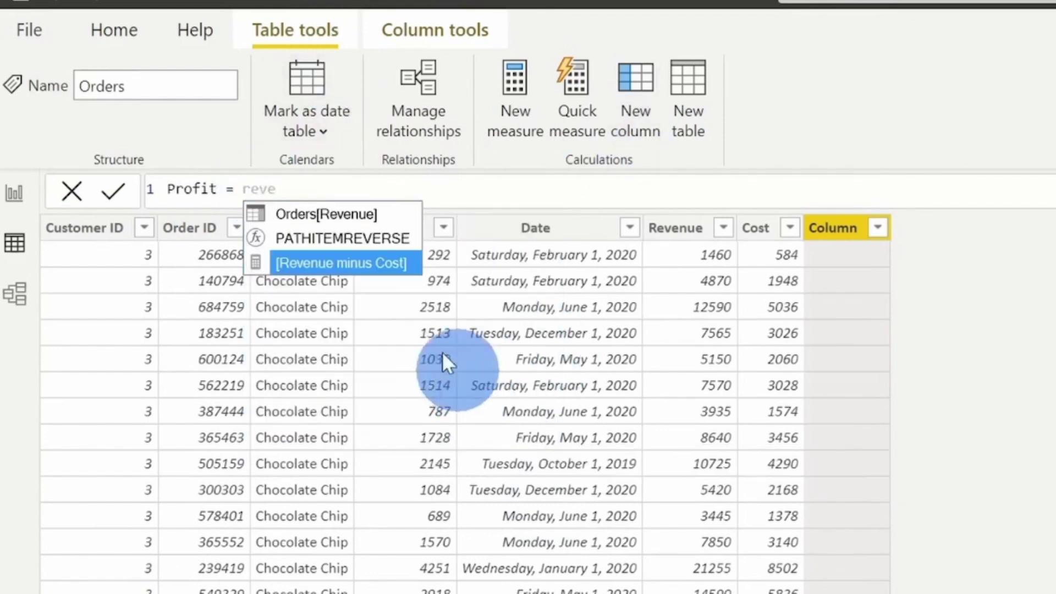
pyautogui.click(348, 216)
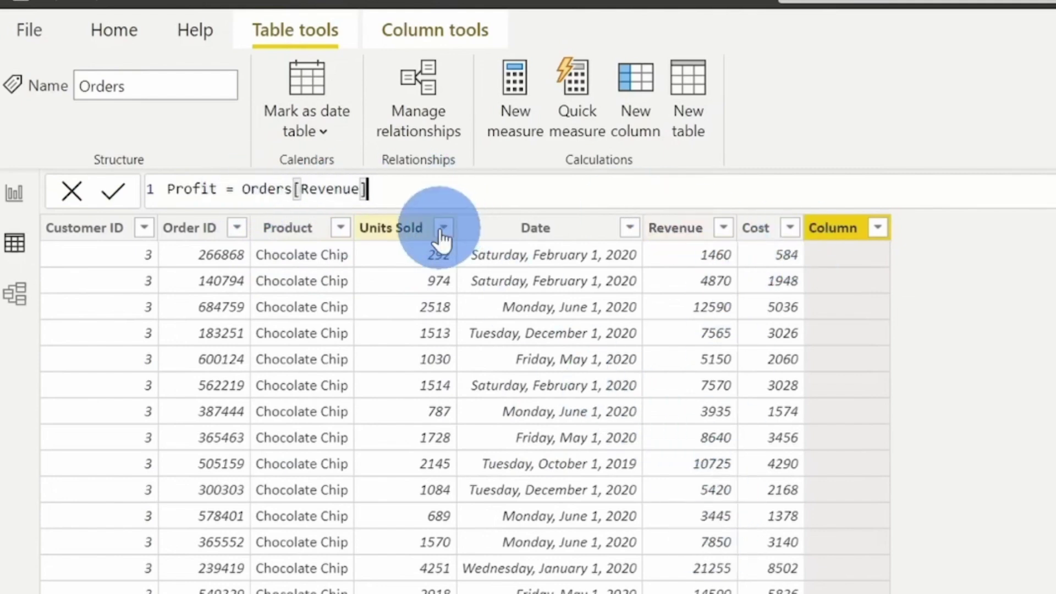
pyautogui.write('-')
pyautogui.write('cost')
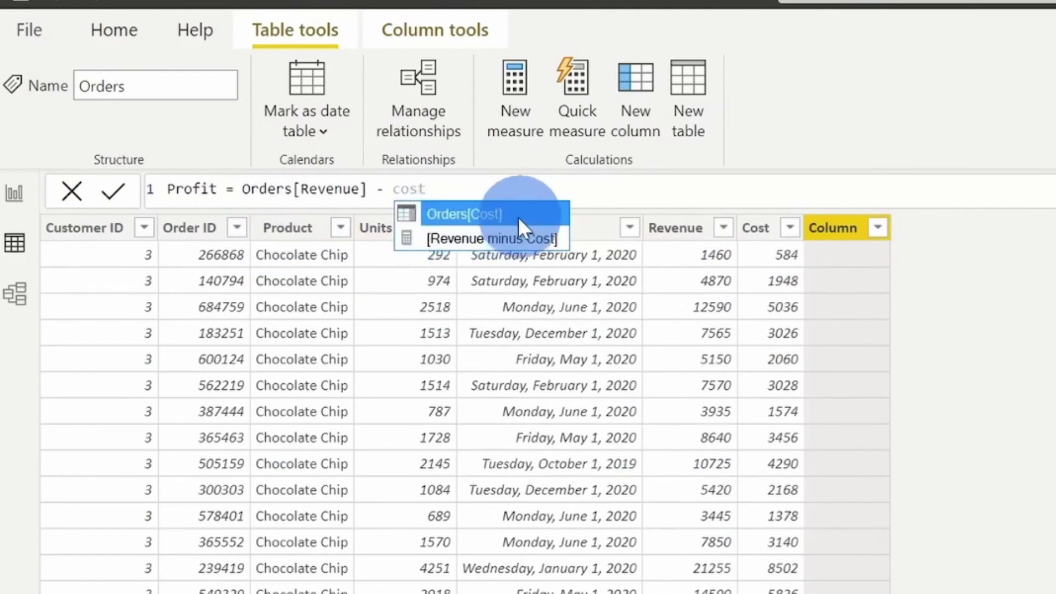
pyautogui.click(473, 214)
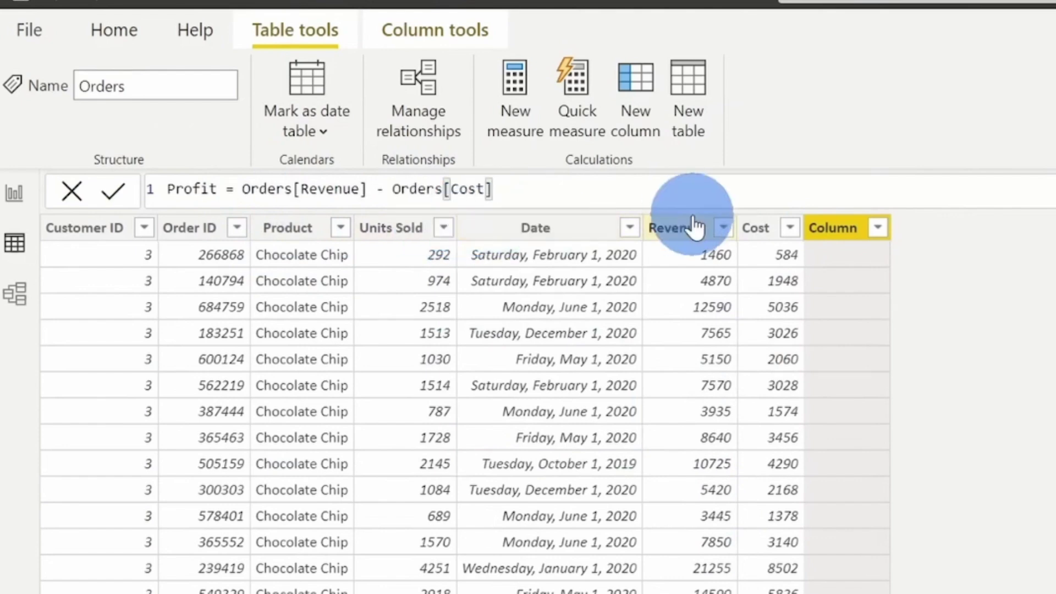
pyautogui.press('Return')
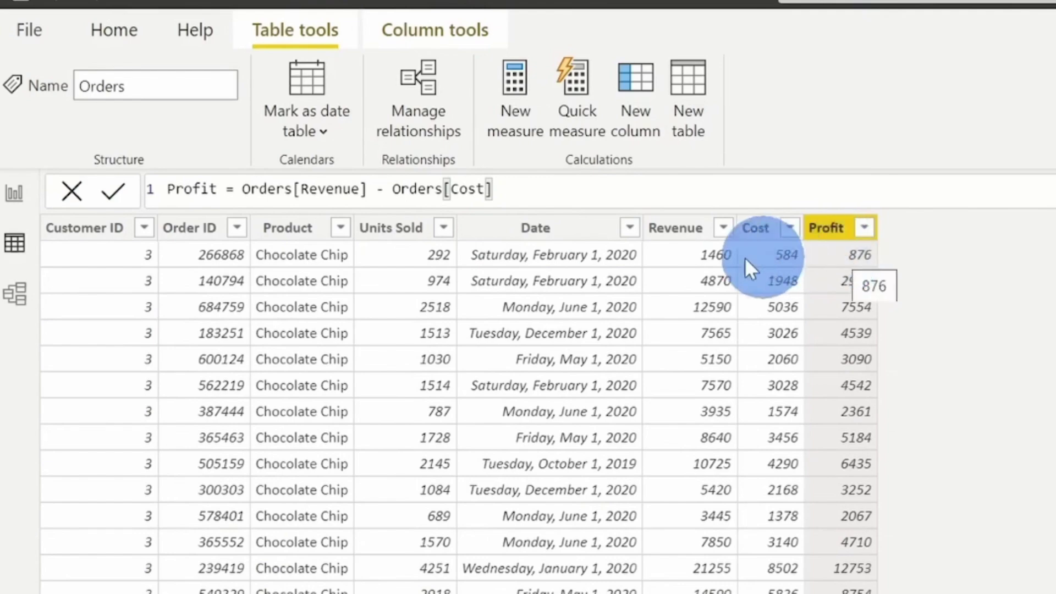
# Examine the row-by-row values of the Profit column throughout the Orders table.
pyautogui.scroll(-10, 840, 264)
pyautogui.scroll(10, 835, 589)
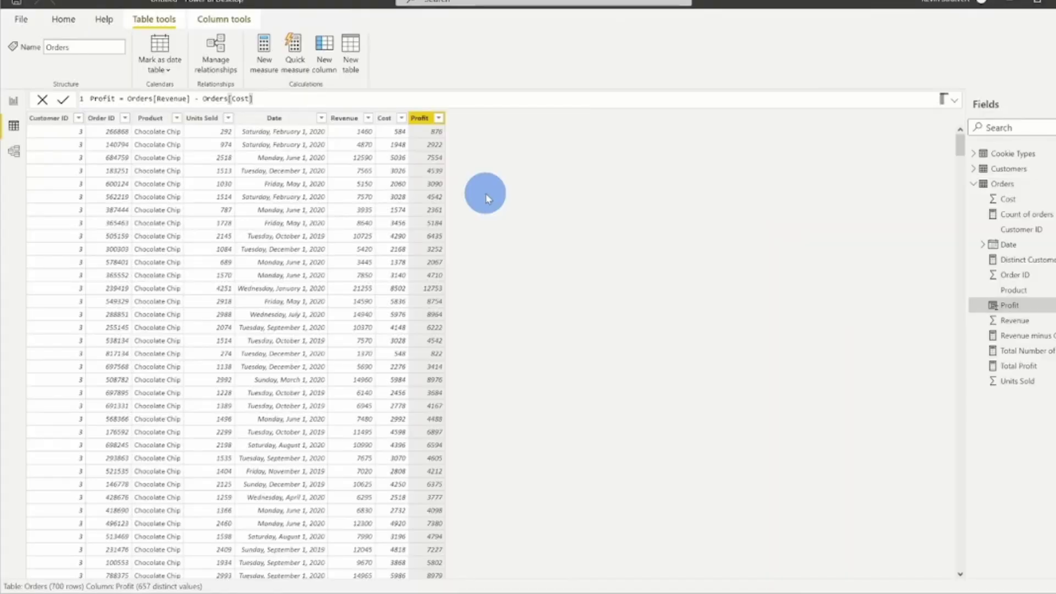
pyautogui.scroll(-5, 486, 193)
pyautogui.scroll(5, 445, 298)
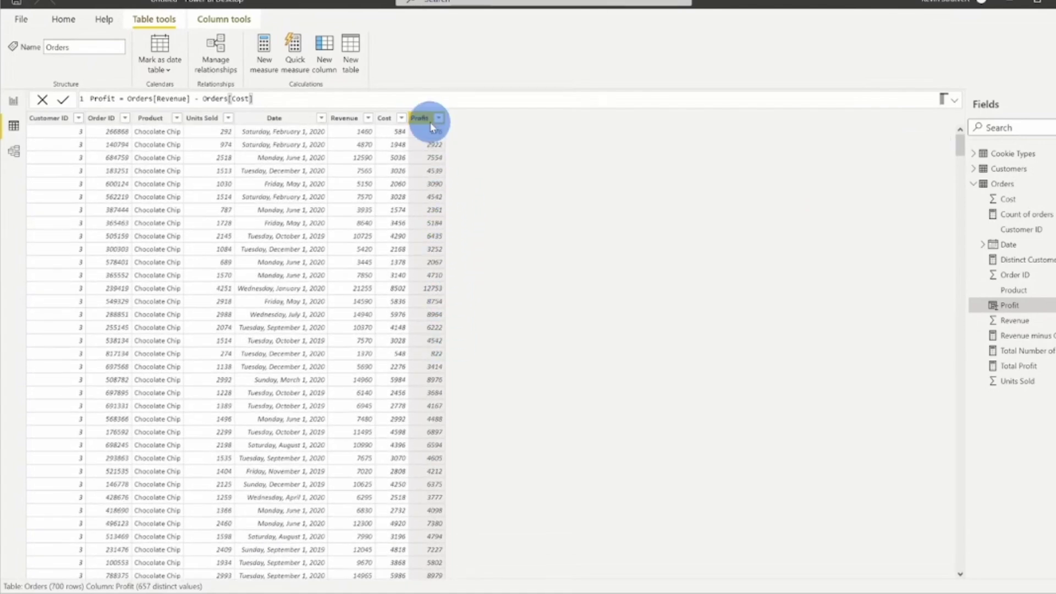
pyautogui.scroll(-20, 428, 141)
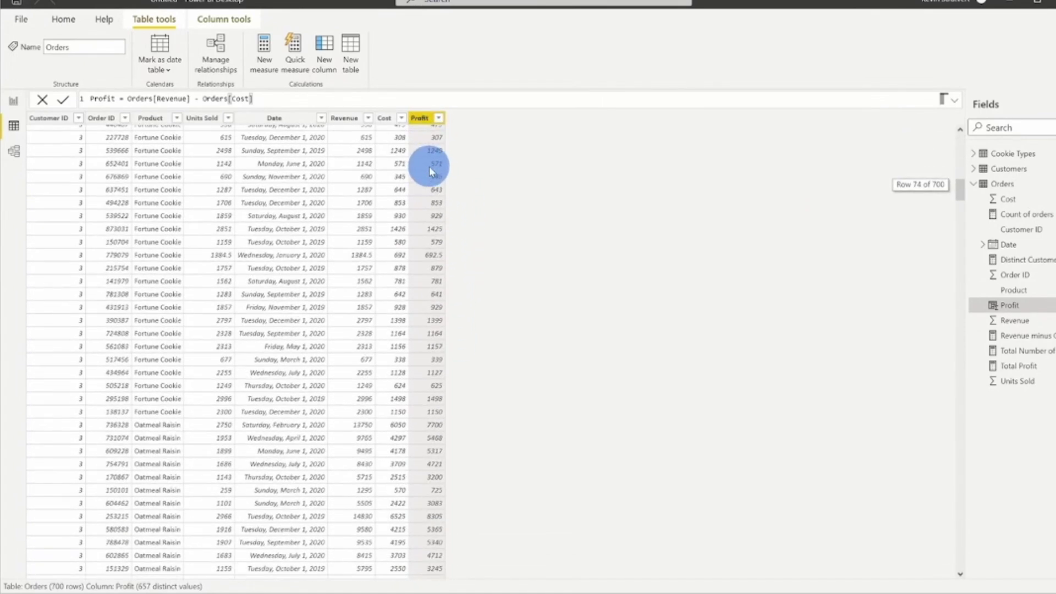
pyautogui.scroll(-20, 433, 199)
pyautogui.scroll(8, 435, 206)
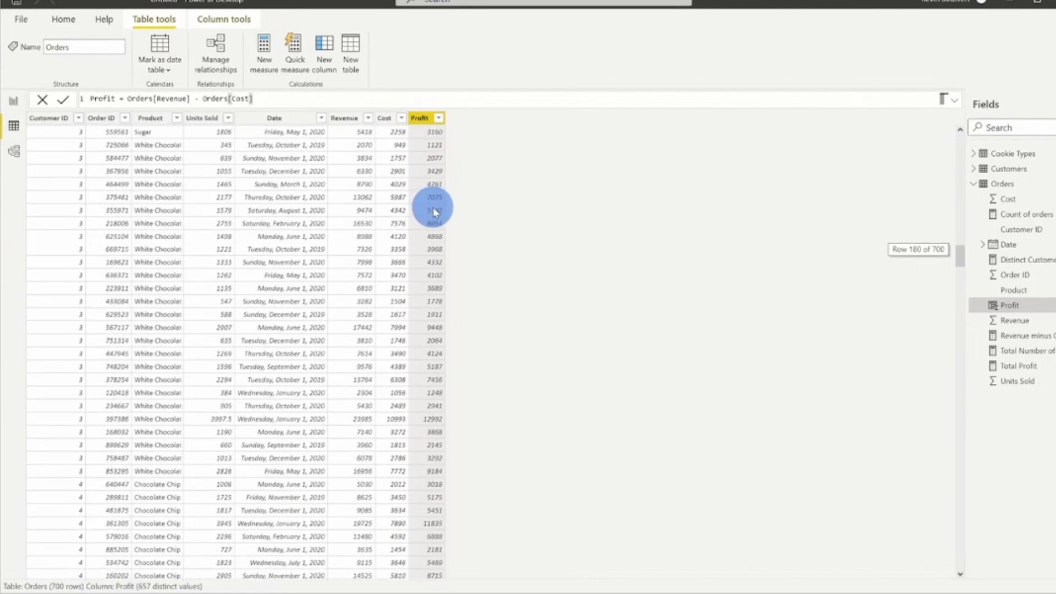
pyautogui.scroll(20, 435, 212)
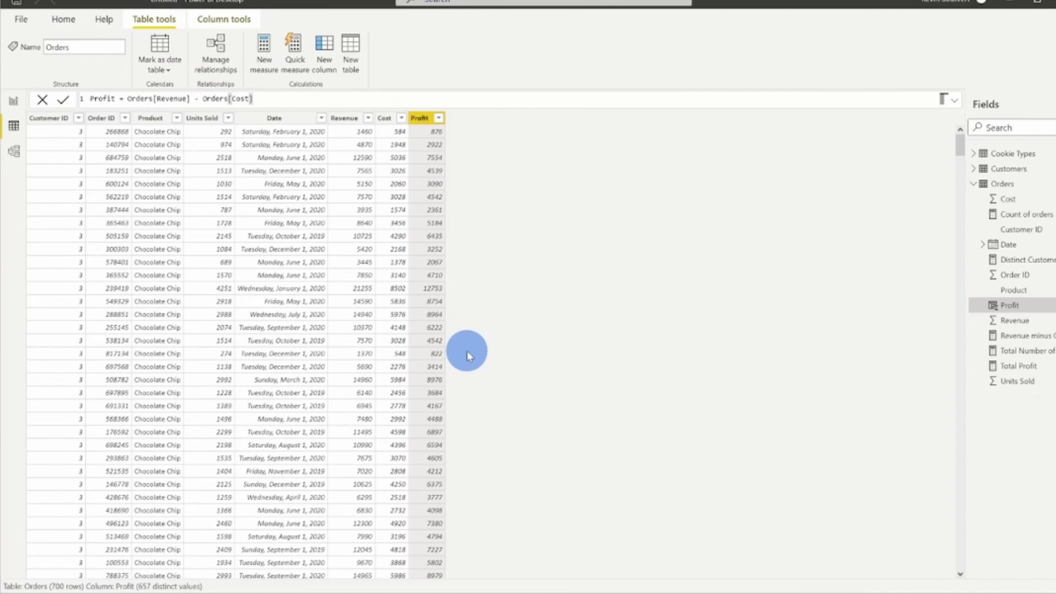
# Return to the report and create a new measure in the Orders table named Profit Margin %.
pyautogui.click(12, 102)
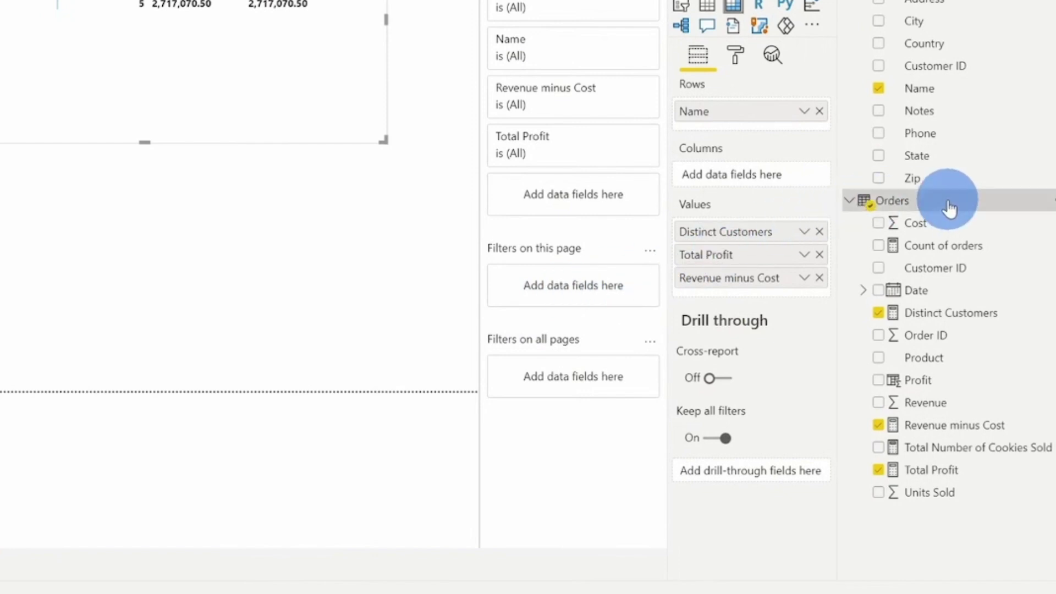
pyautogui.rightClick(948, 203)
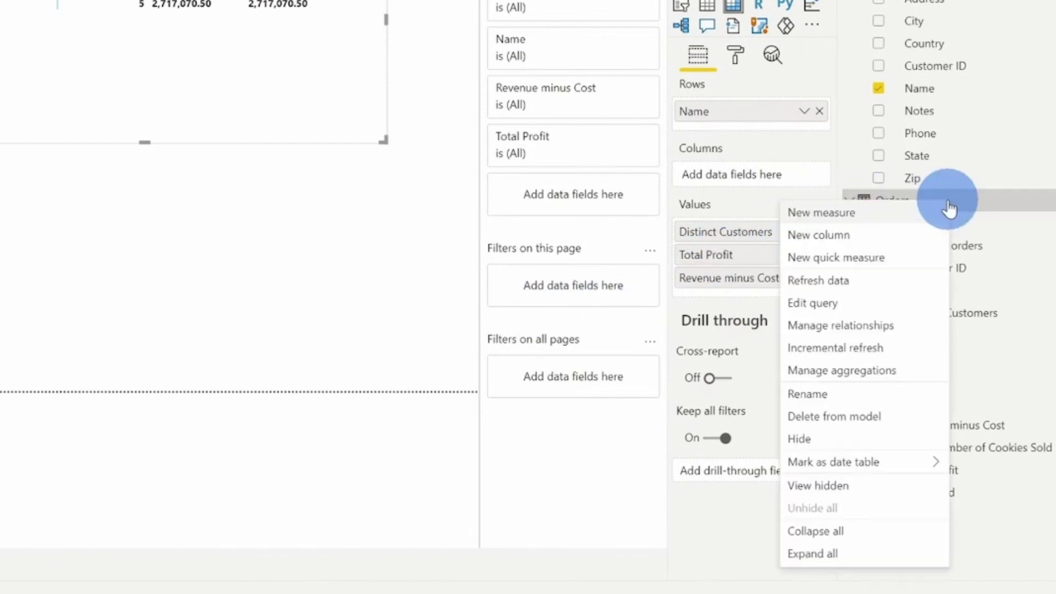
pyautogui.click(893, 214)
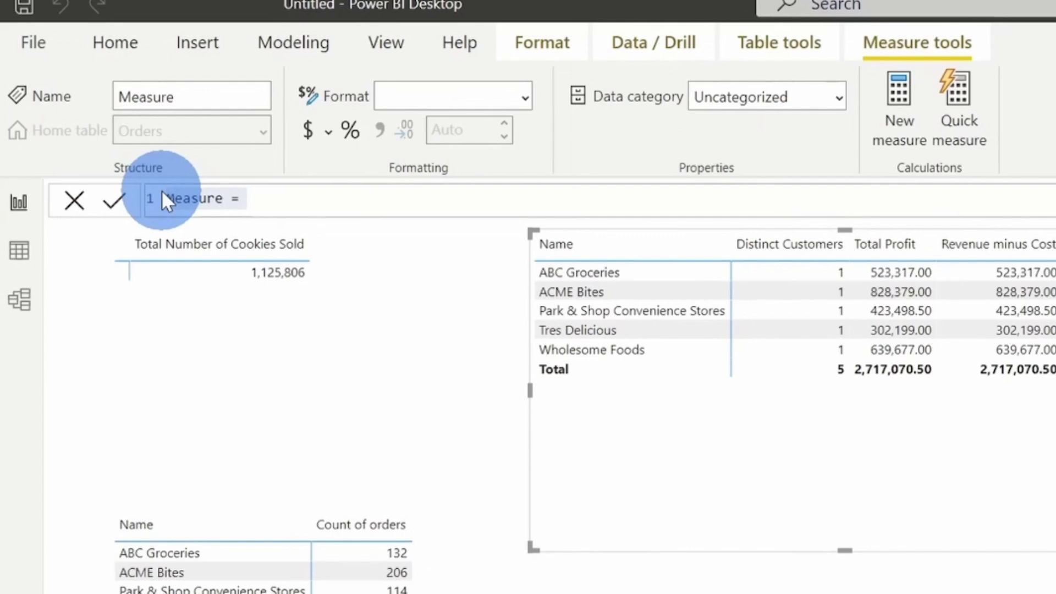
pyautogui.moveTo(164, 199); pyautogui.dragTo(223, 199)
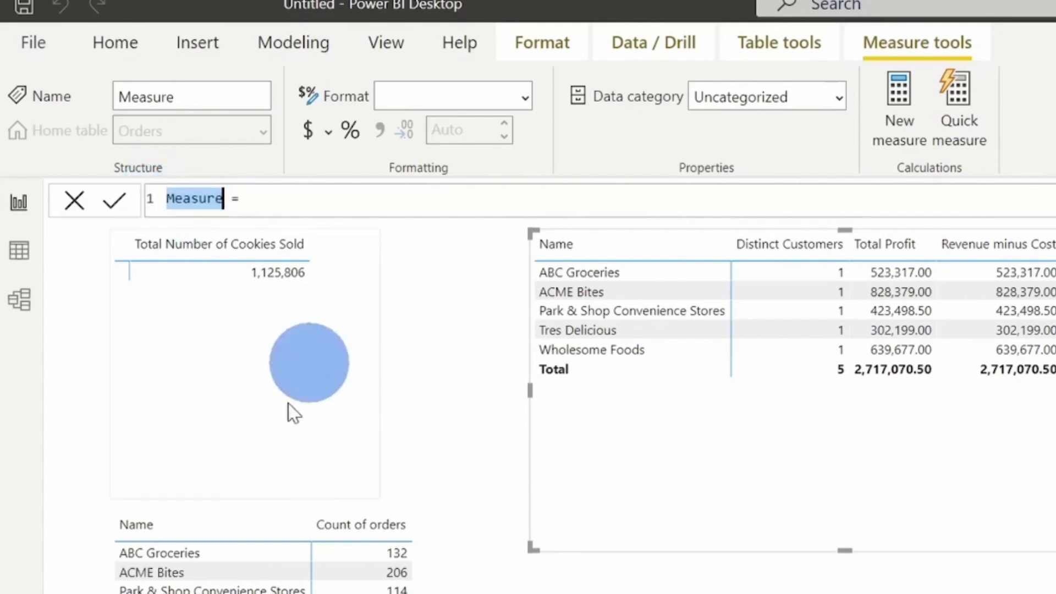
pyautogui.write('Profit')
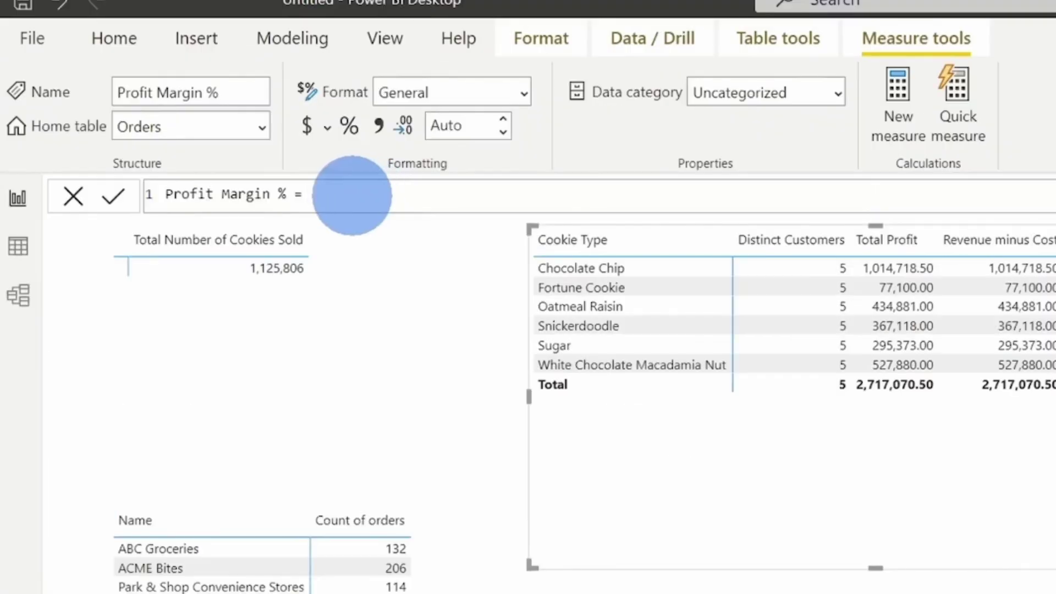
# Define the Profit Margin % measure as [Total Profit] / sum(Orders[Revenue]).
pyautogui.write('Total')
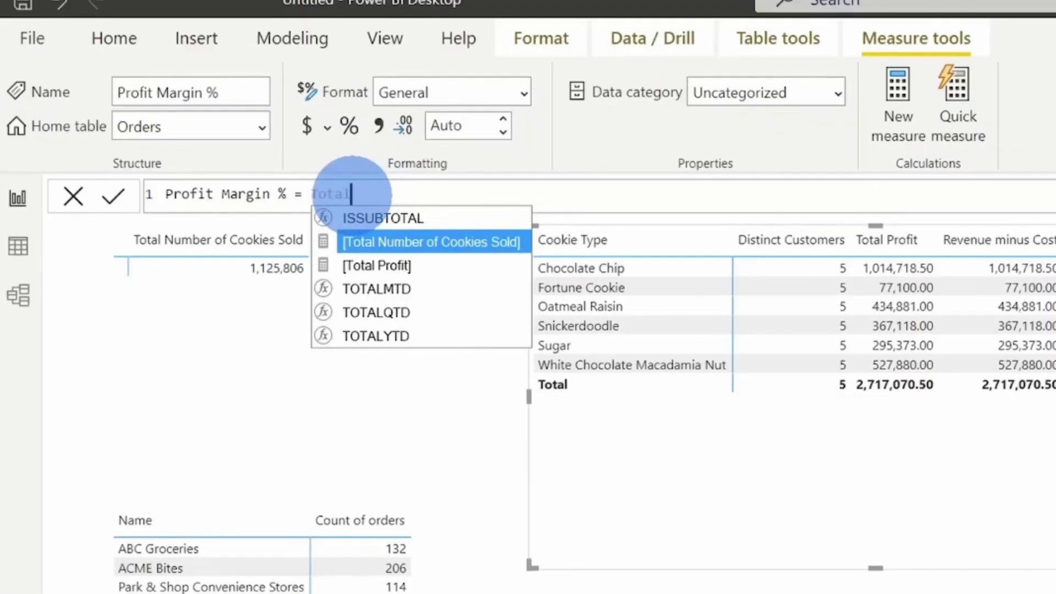
pyautogui.click(387, 264)
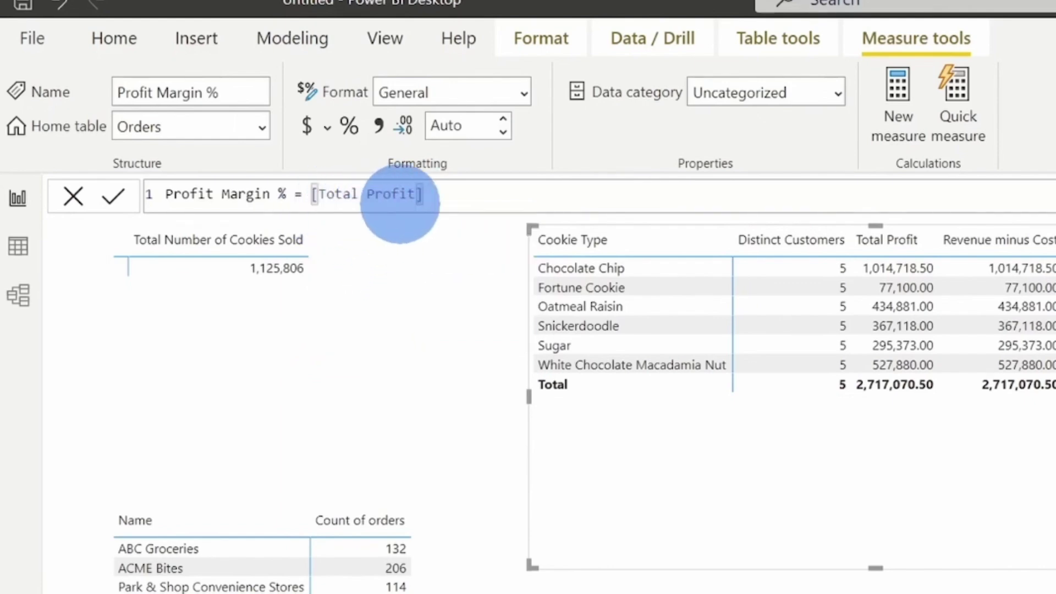
pyautogui.write('/ ')
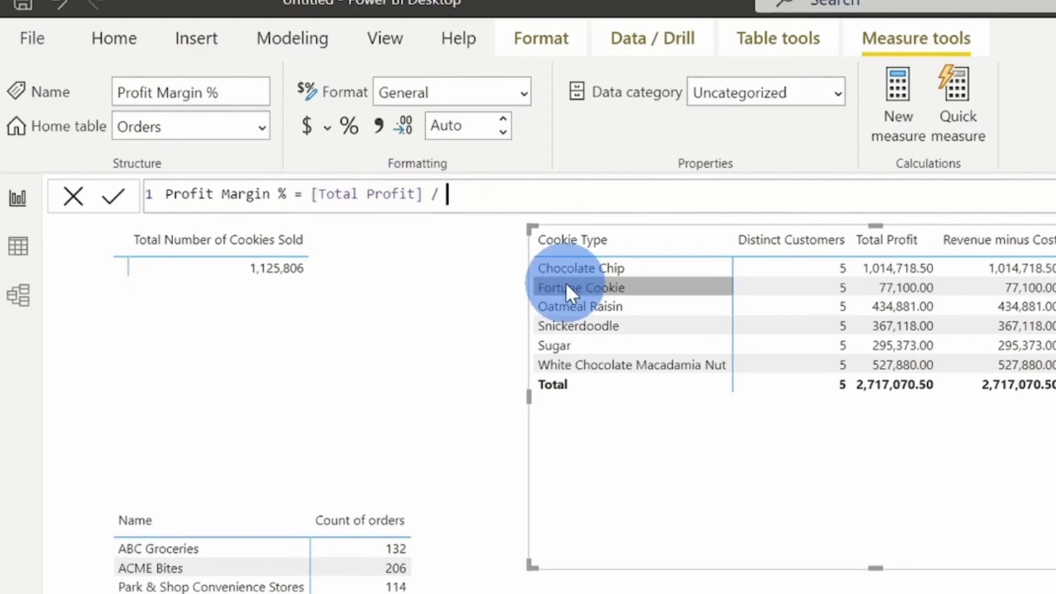
pyautogui.write('sum(')
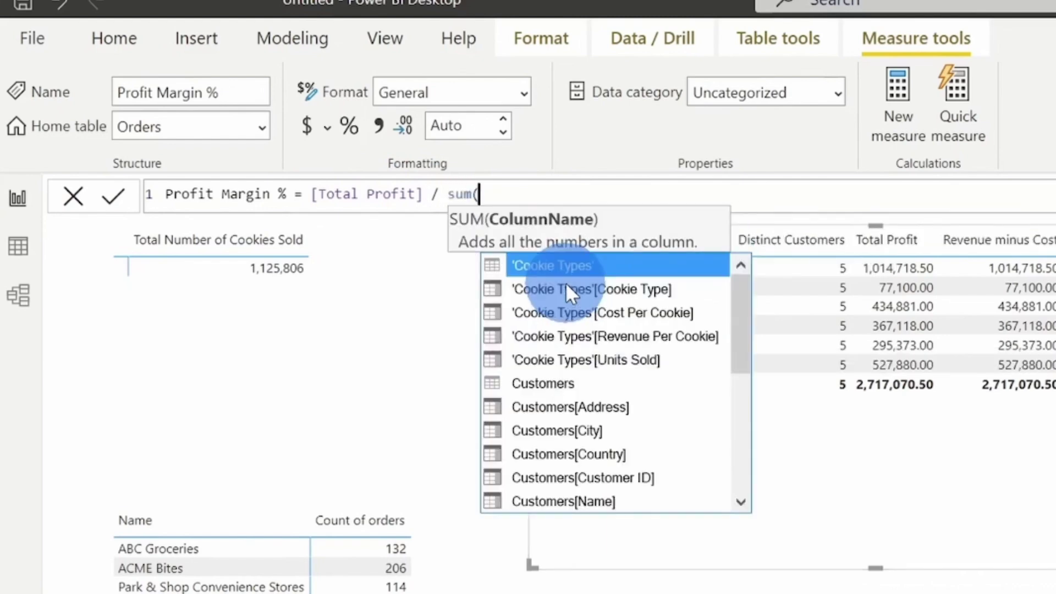
pyautogui.scroll(-1, 566, 282)
pyautogui.scroll(-5, 566, 282)
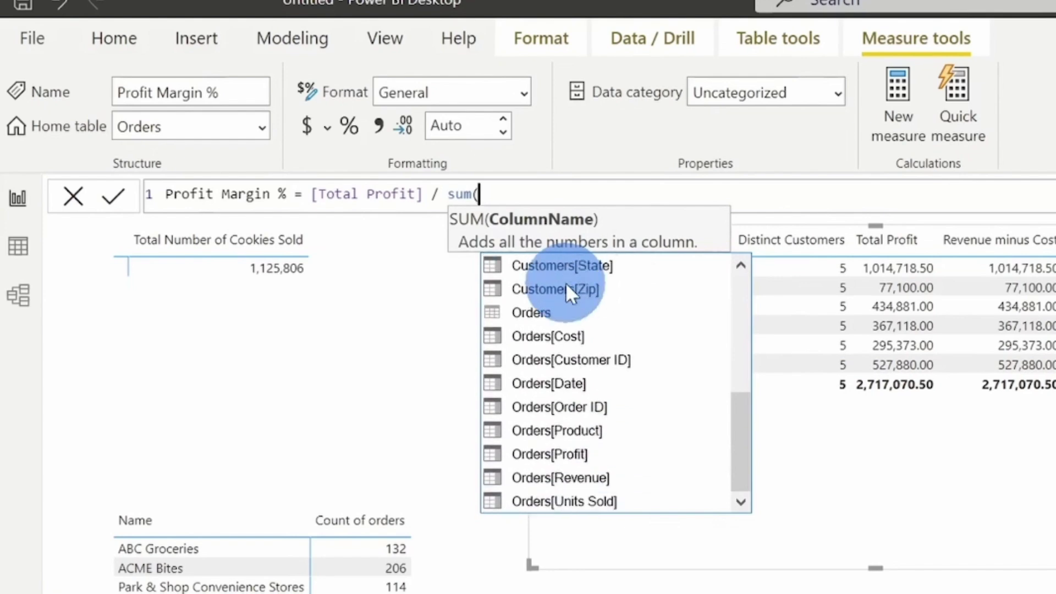
pyautogui.doubleClick(560, 477)
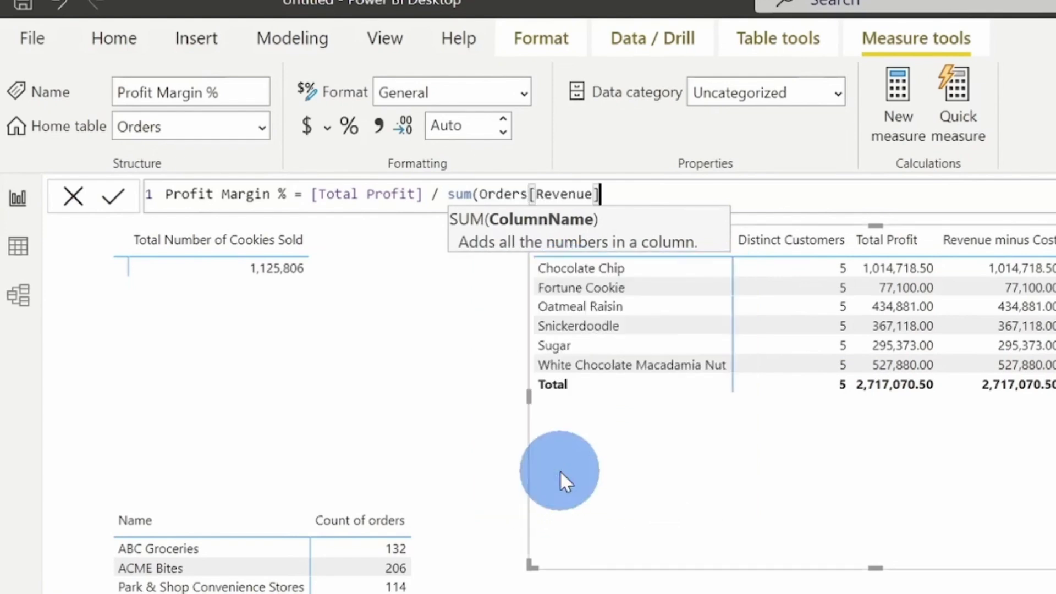
pyautogui.write(')')
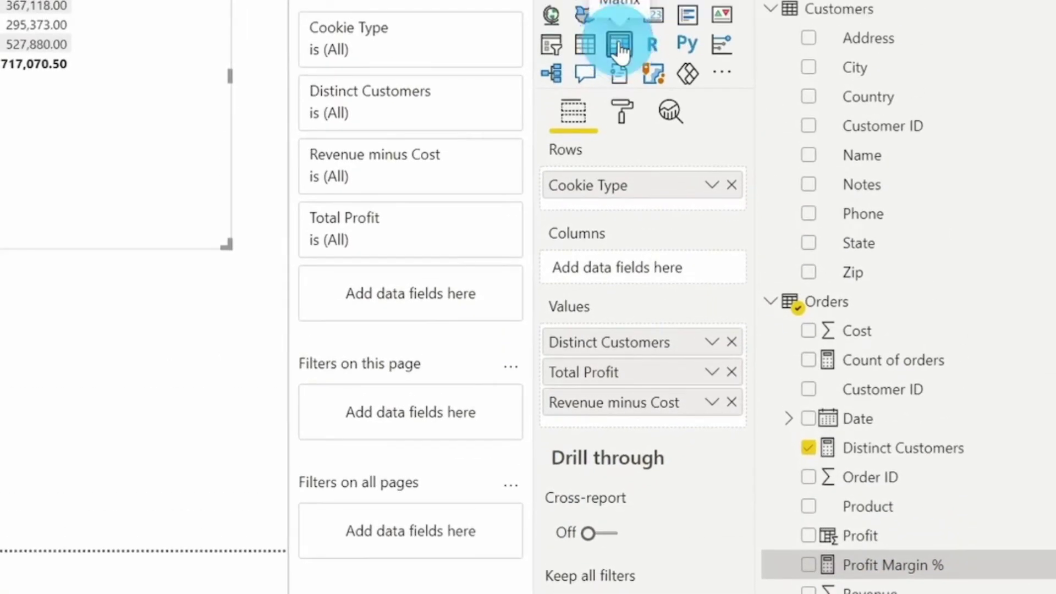
# Add a new matrix showing Profit Margin % by Cookie Type and format that measure as a percentage.
pyautogui.click(620, 49)
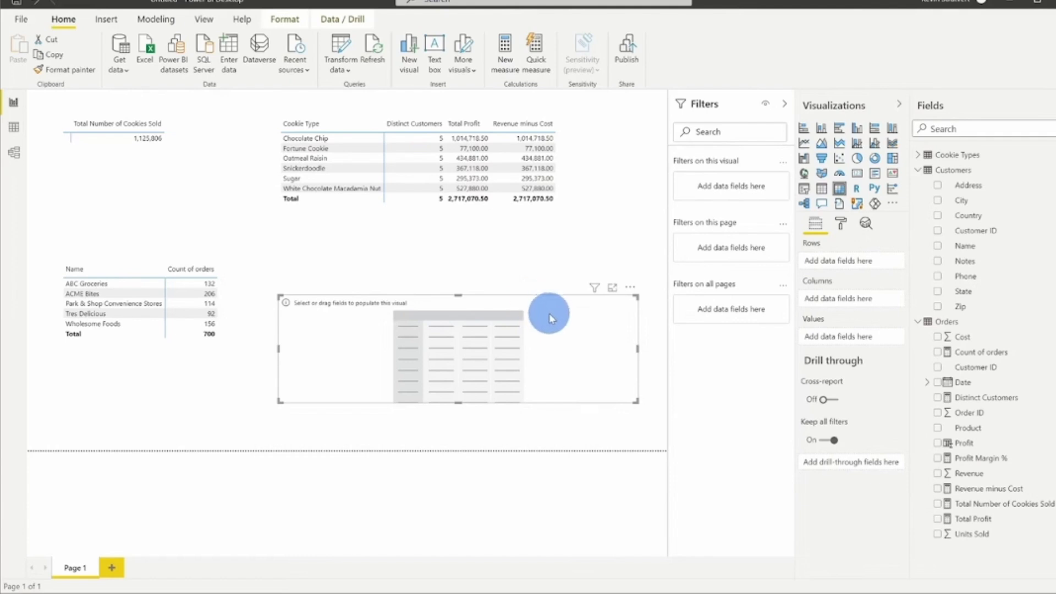
pyautogui.click(918, 157)
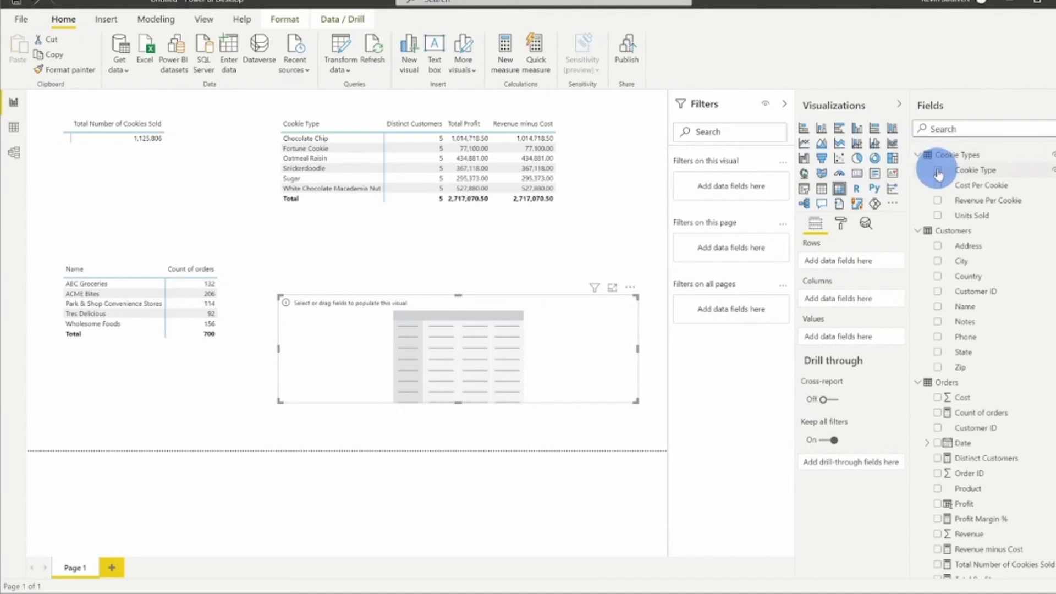
pyautogui.click(938, 171)
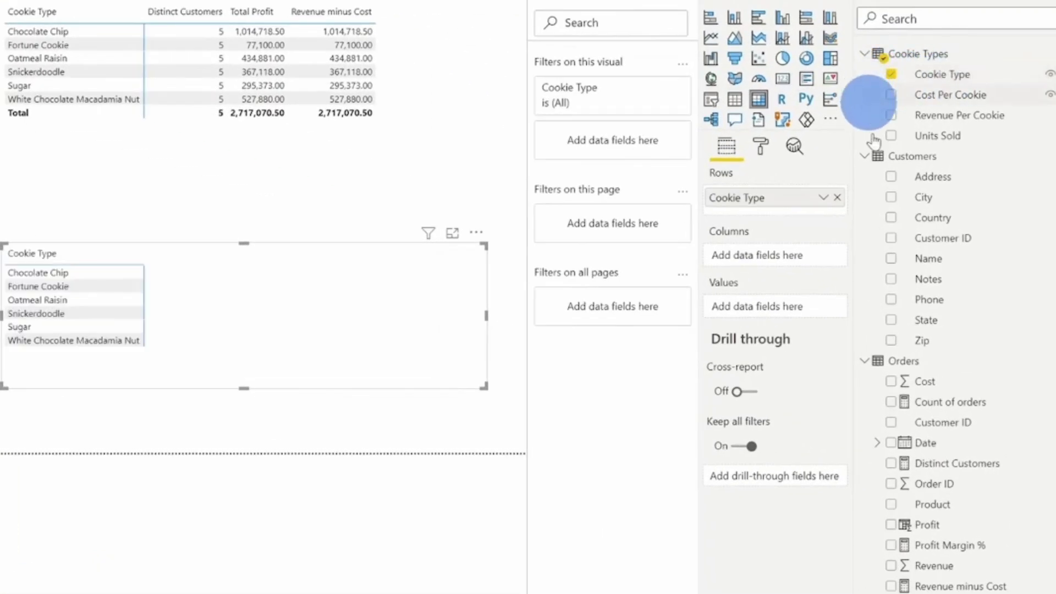
pyautogui.scroll(-1, 946, 209)
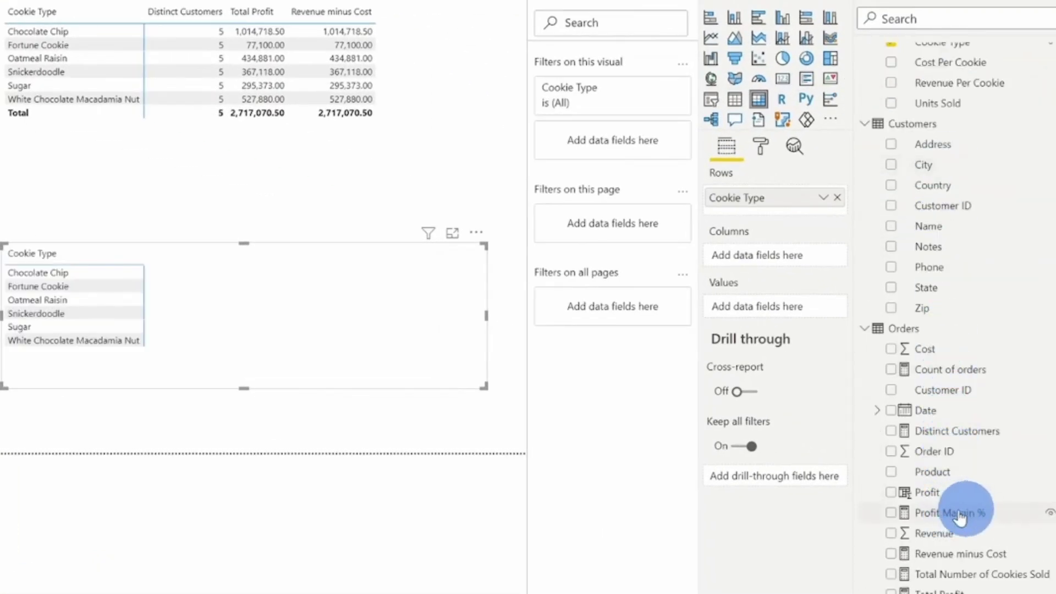
pyautogui.click(891, 514)
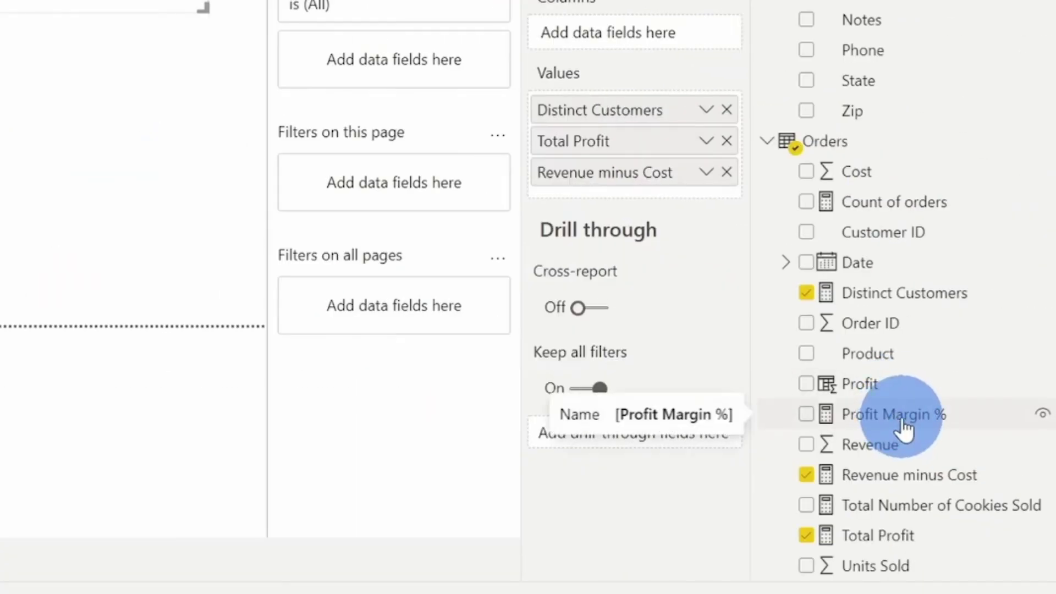
pyautogui.click(900, 427)
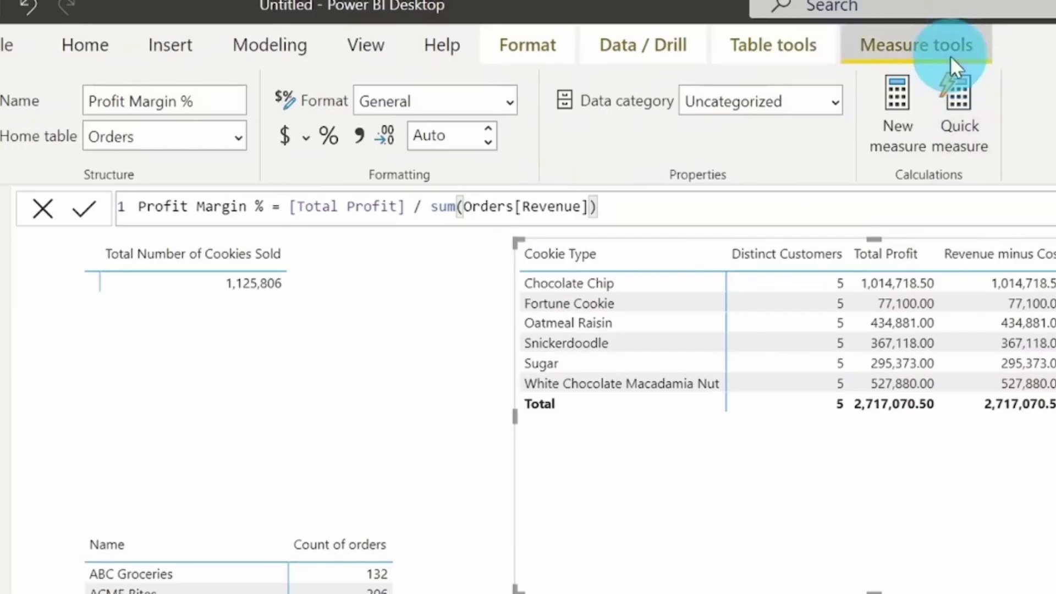
pyautogui.click(329, 136)
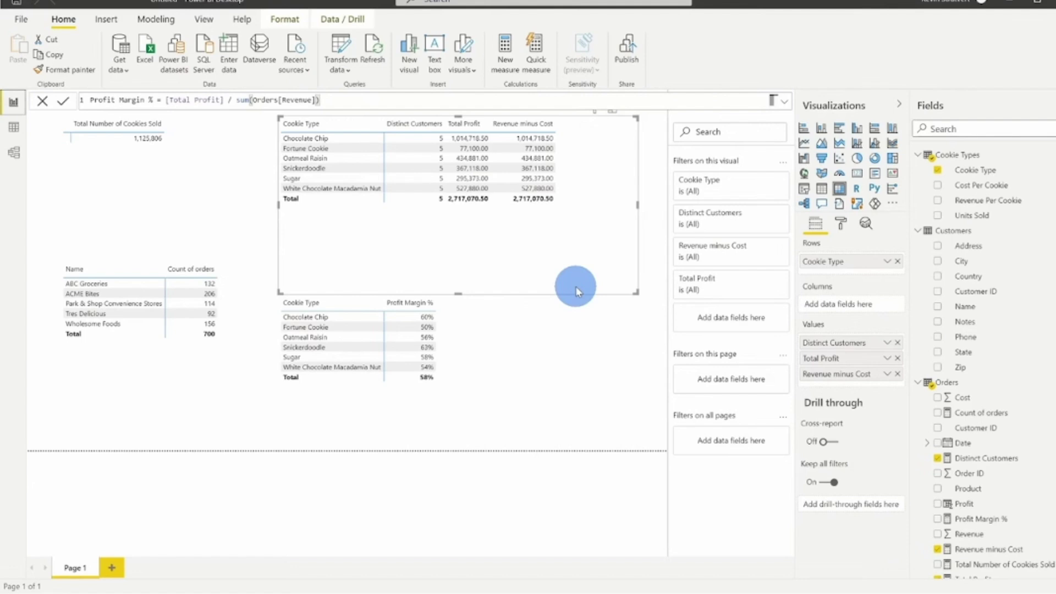
# Examine the units sold, revenue per cookie and cost per cookie in the Cookie Types table data, and return to the report.
pyautogui.click(13, 127)
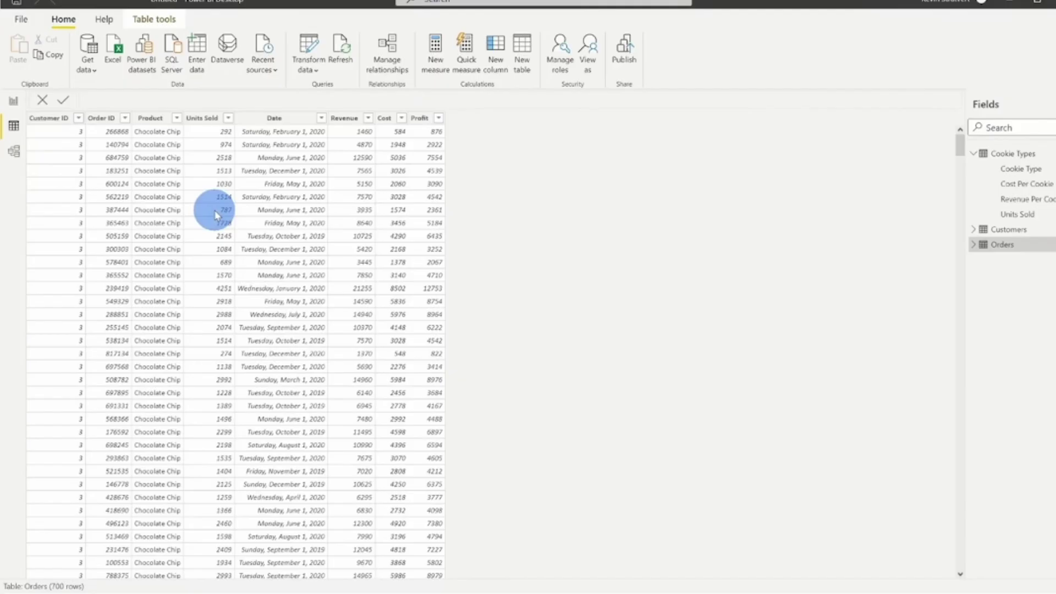
pyautogui.click(1015, 154)
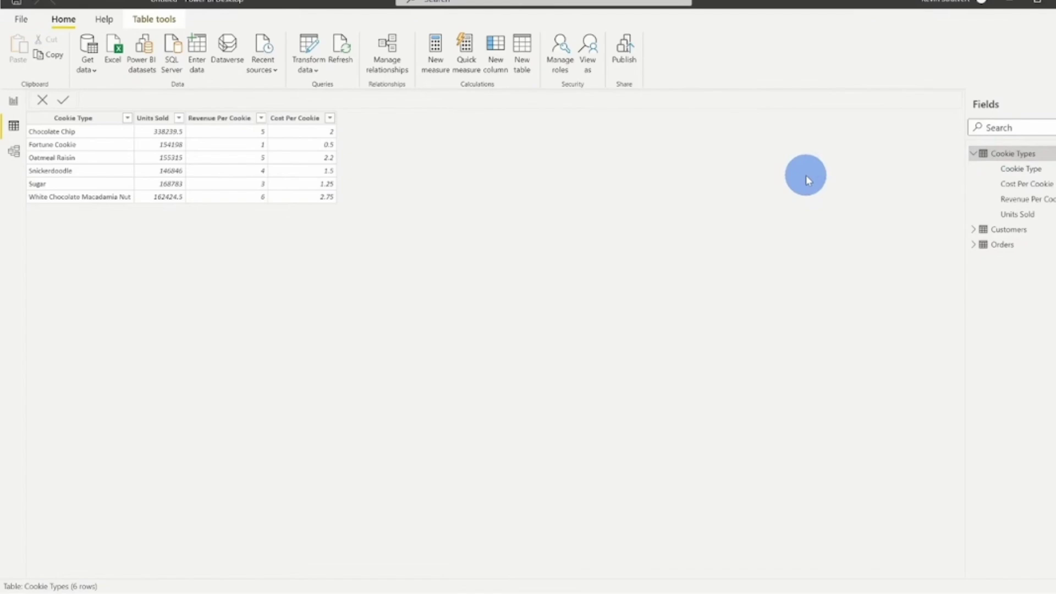
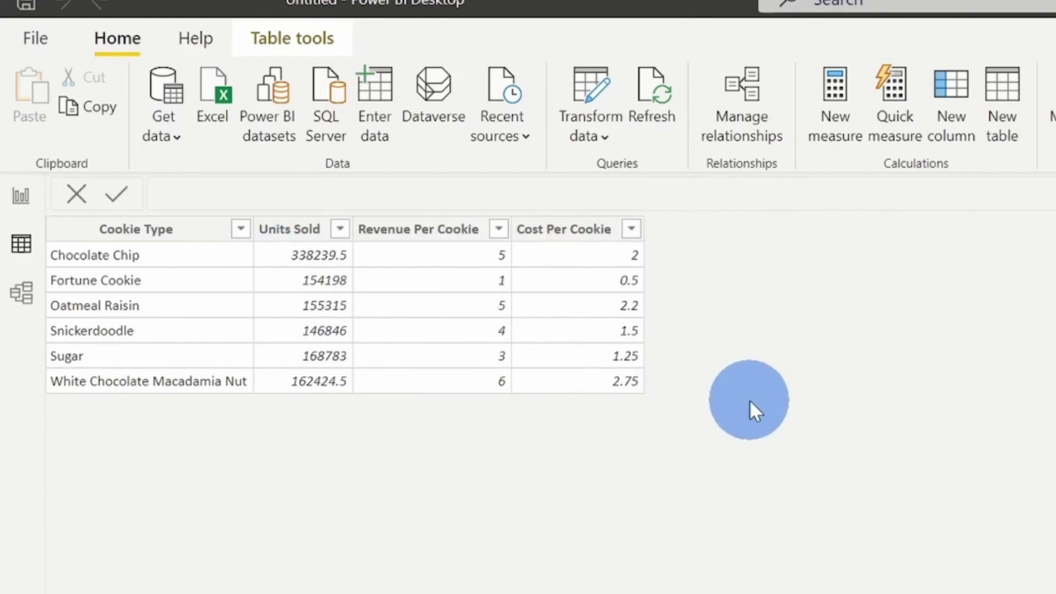
pyautogui.click(21, 198)
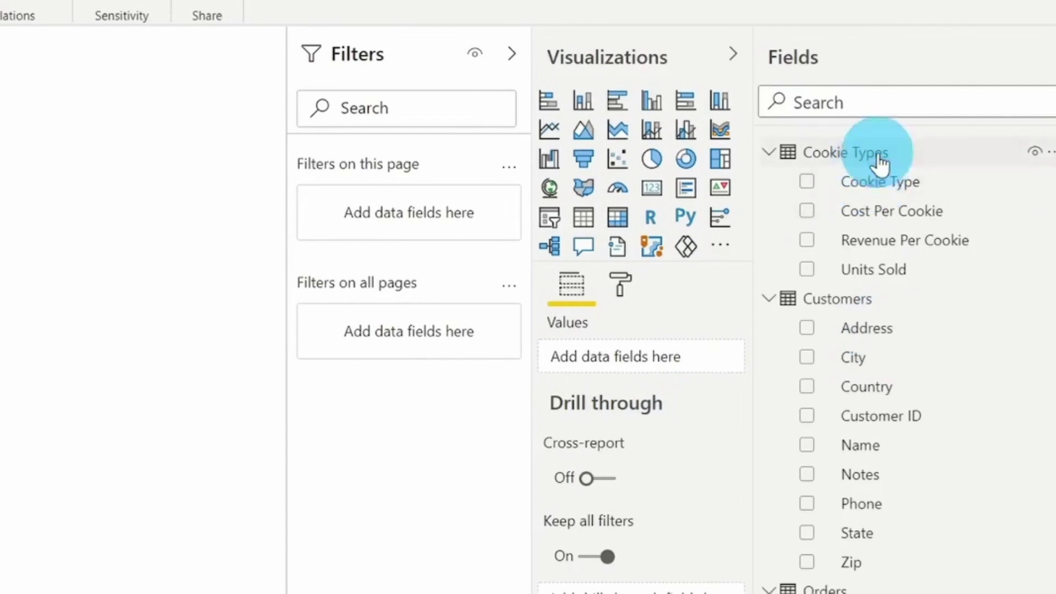
# Create a new measure in the Cookie Types table named Total Profit, starting its formula with a SUMX over 'Cookie Types'.
pyautogui.rightClick(872, 161)
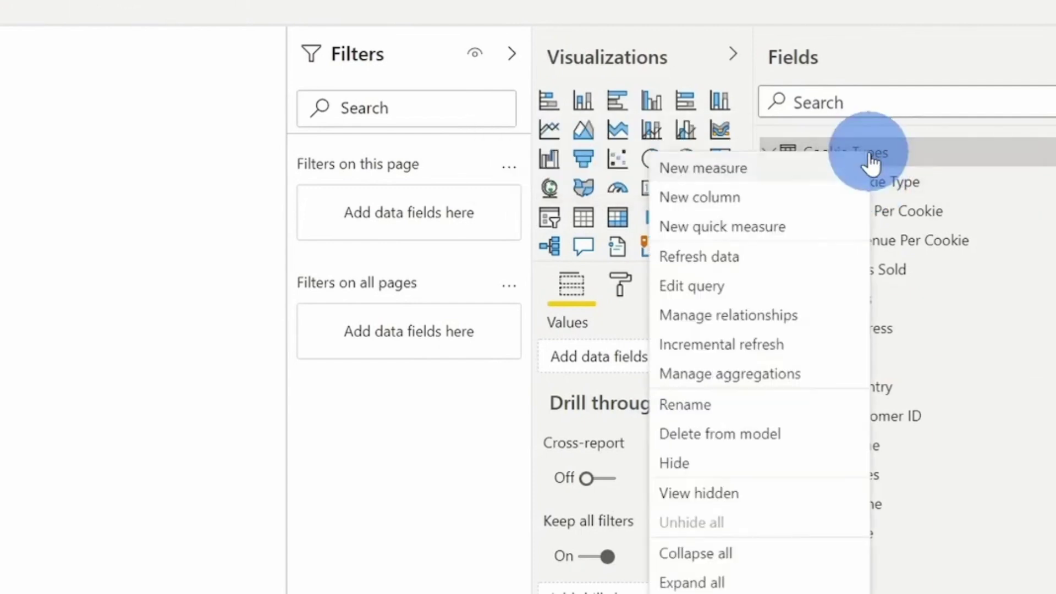
pyautogui.click(812, 168)
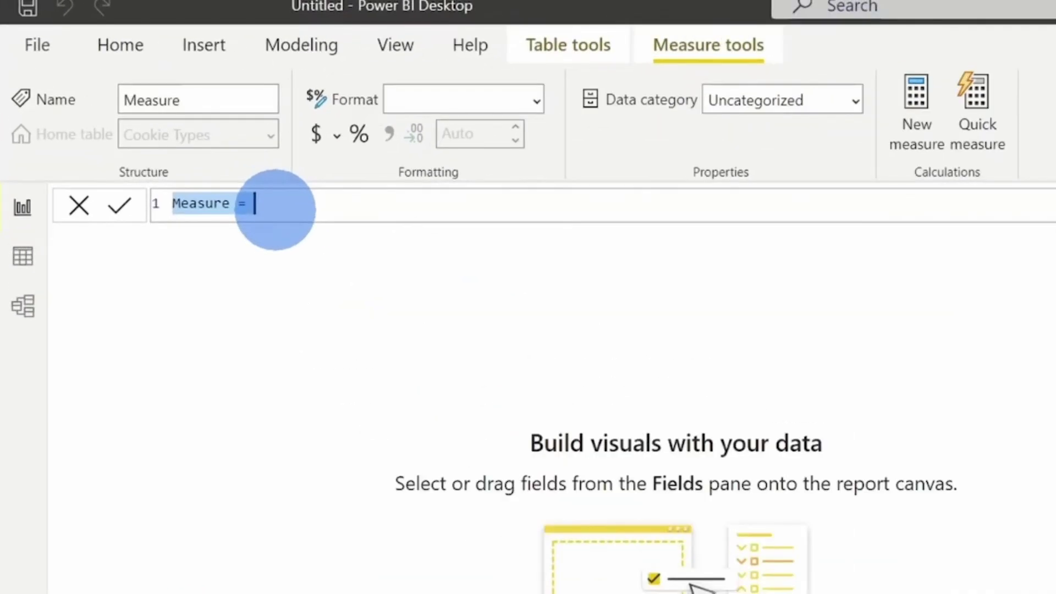
pyautogui.write('Total ')
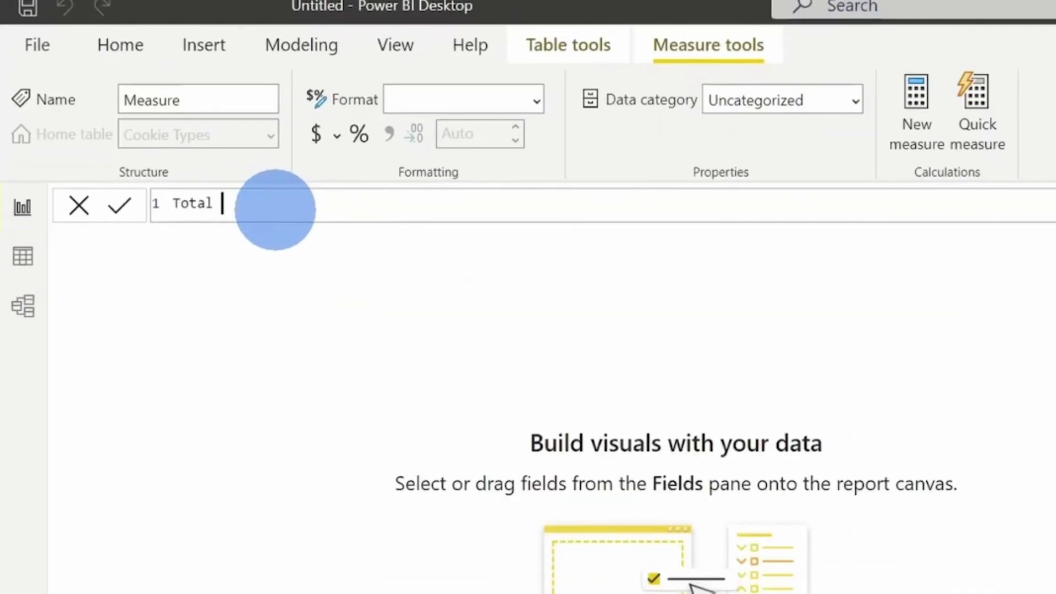
pyautogui.write('Profit = sumx')
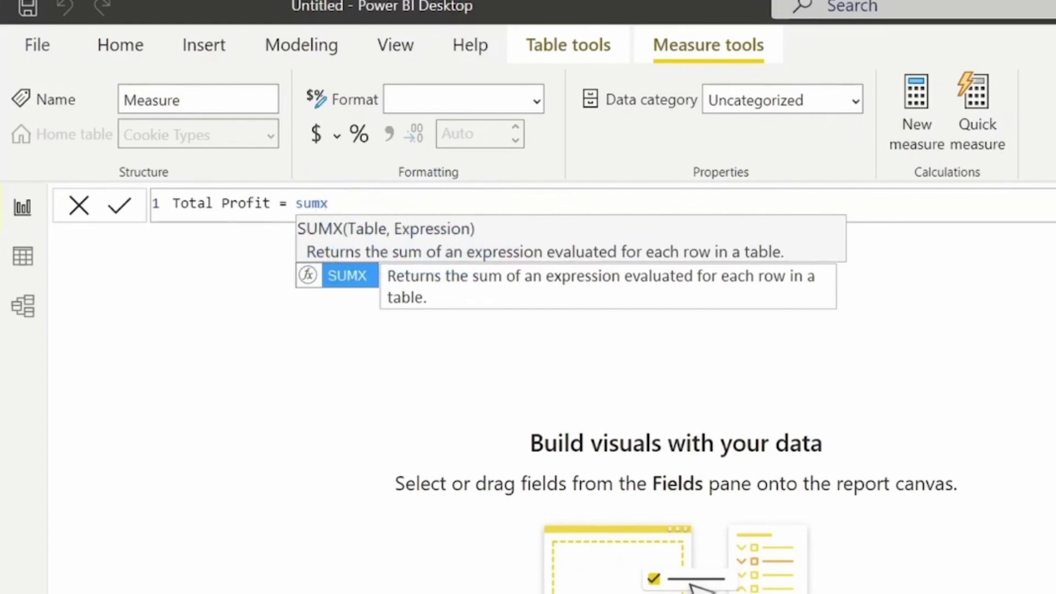
pyautogui.write('(')
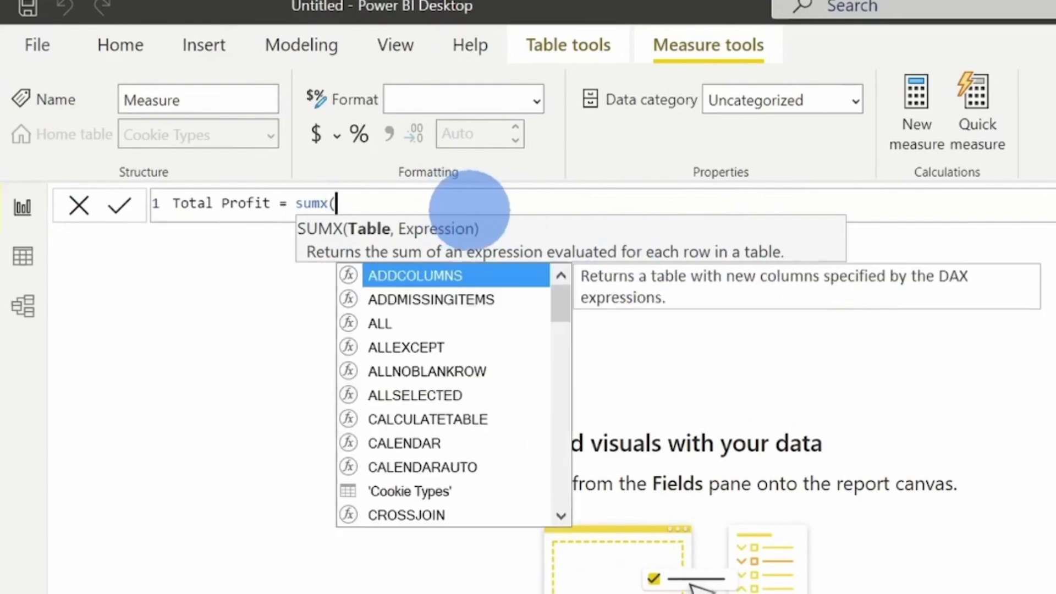
pyautogui.write('Coo')
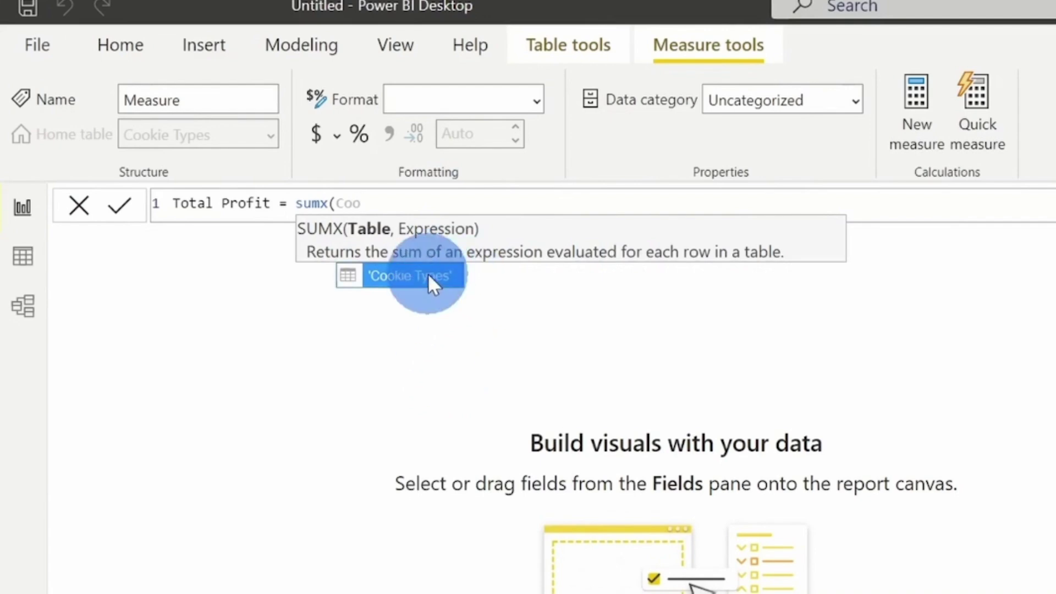
pyautogui.click(428, 274)
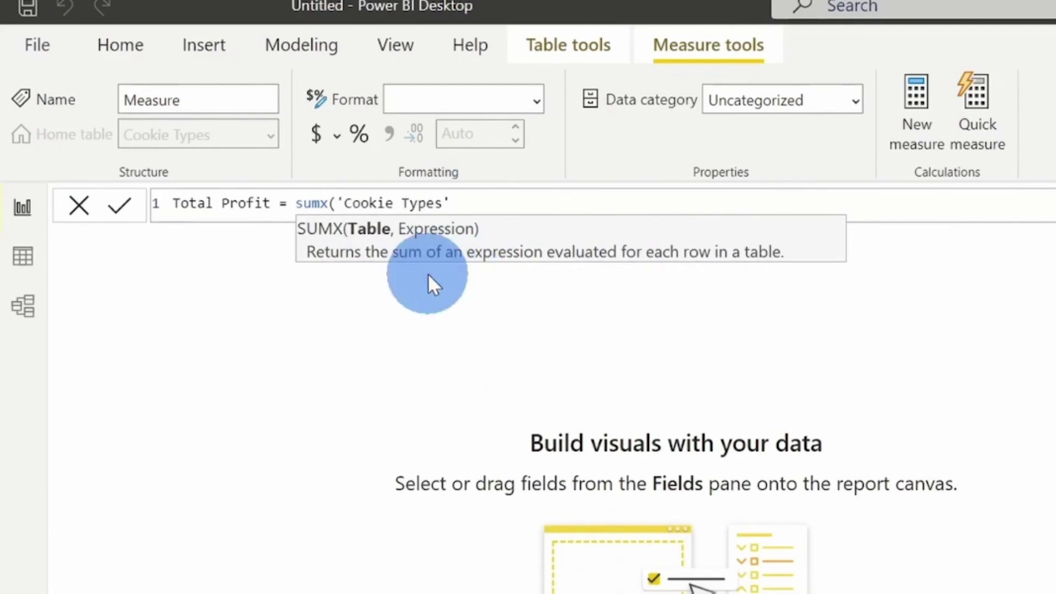
pyautogui.write(',')
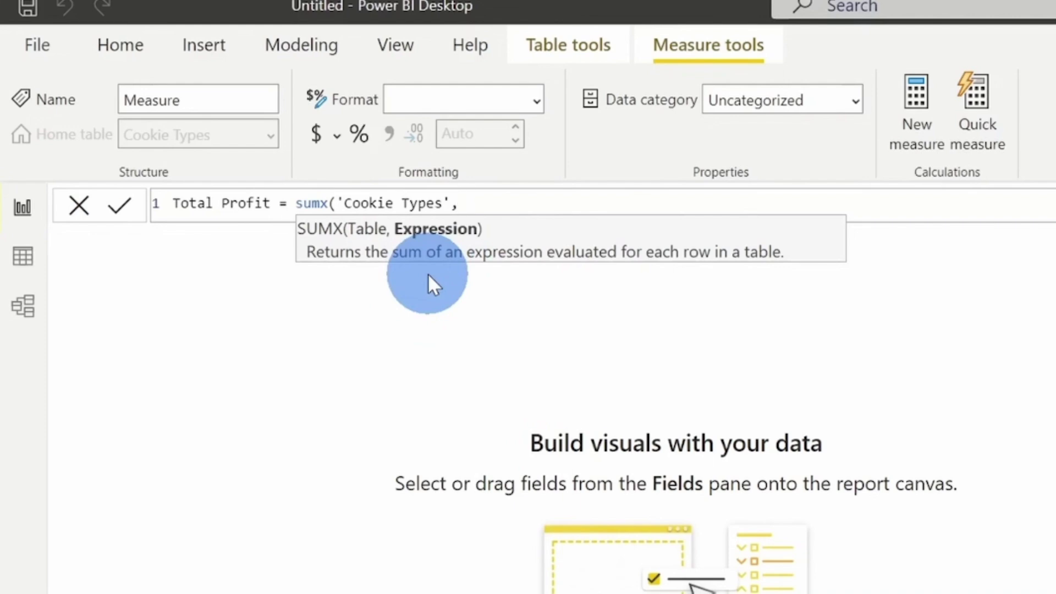
# Complete the Total Profit SUMX expression with 'Cookie Types'[Units Sold]*('Cookie Types'[Revenue Per Cookie] - 'Cookie Types'[Cost Per Cookie]) and try to commit it.
pyautogui.write('Unit')
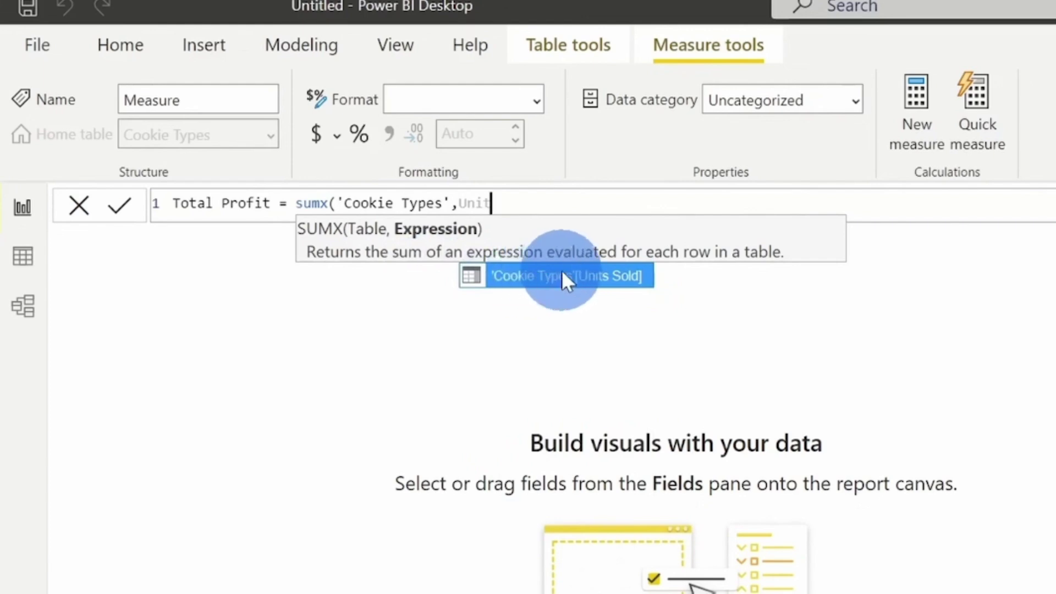
pyautogui.click(583, 269)
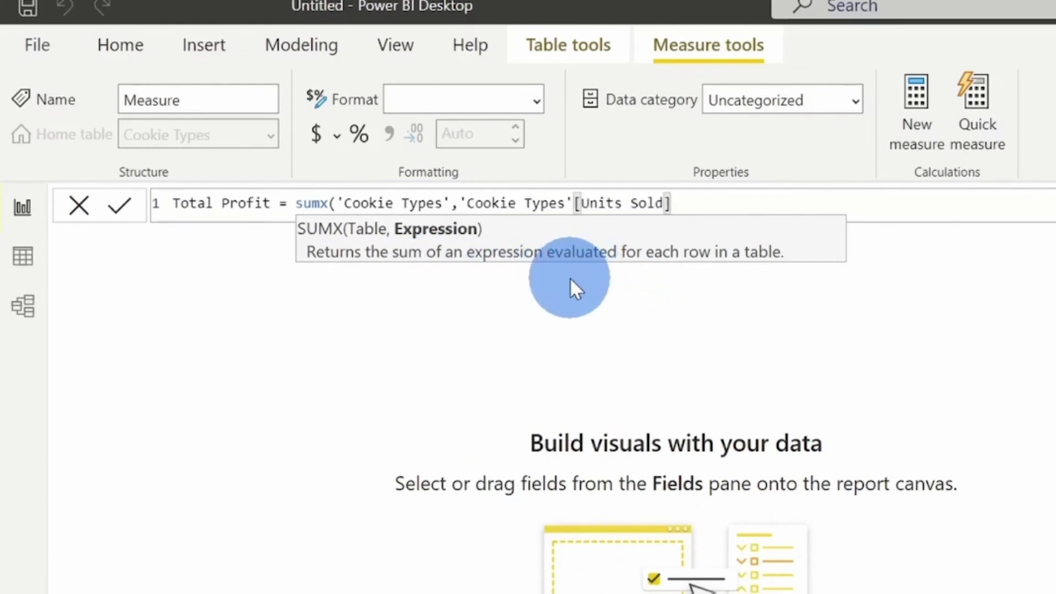
pyautogui.write('*')
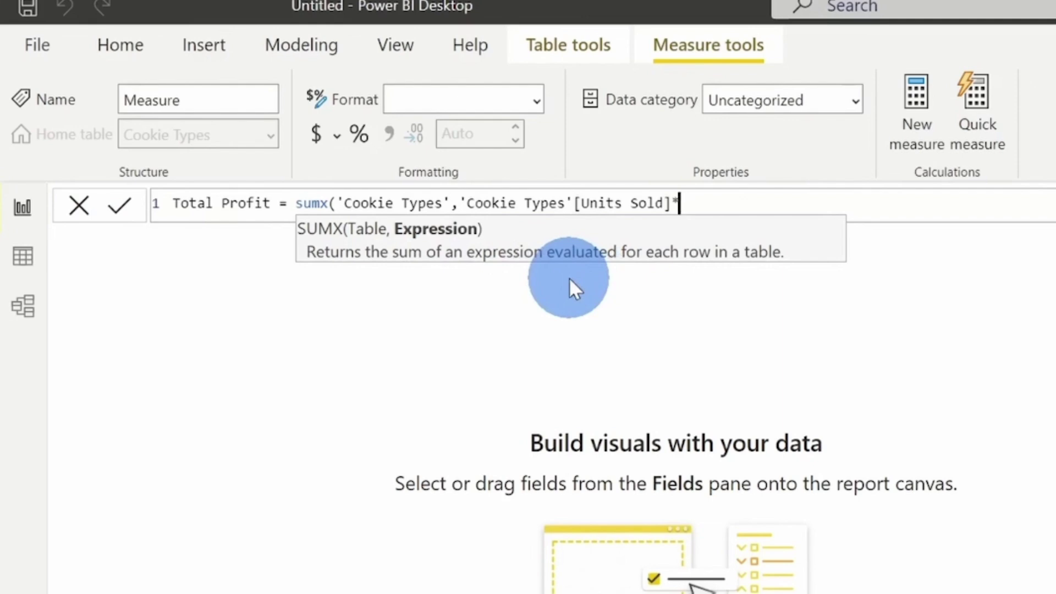
pyautogui.write('(Reve')
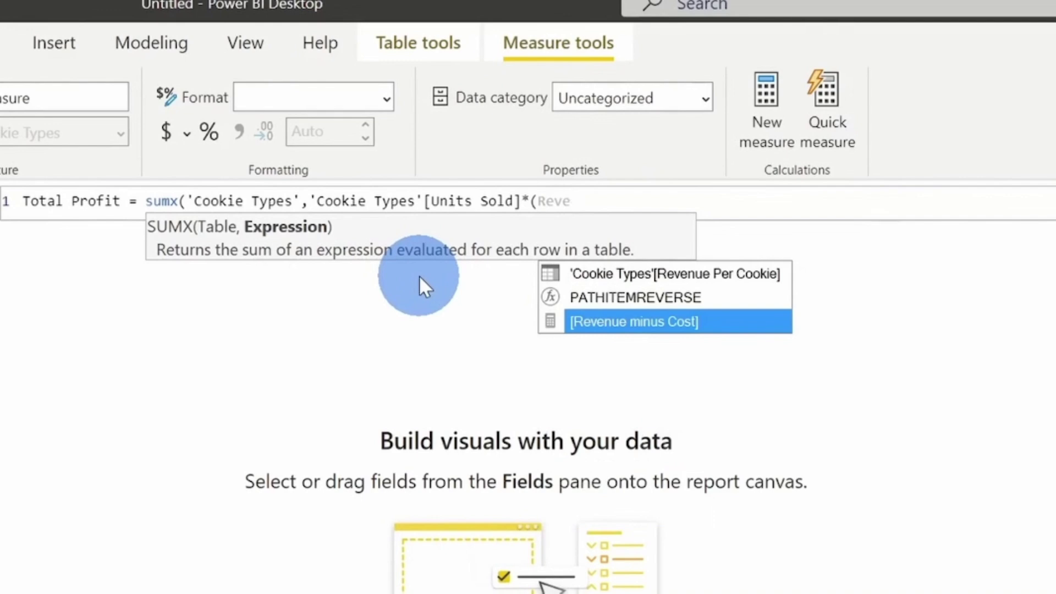
pyautogui.click(691, 277)
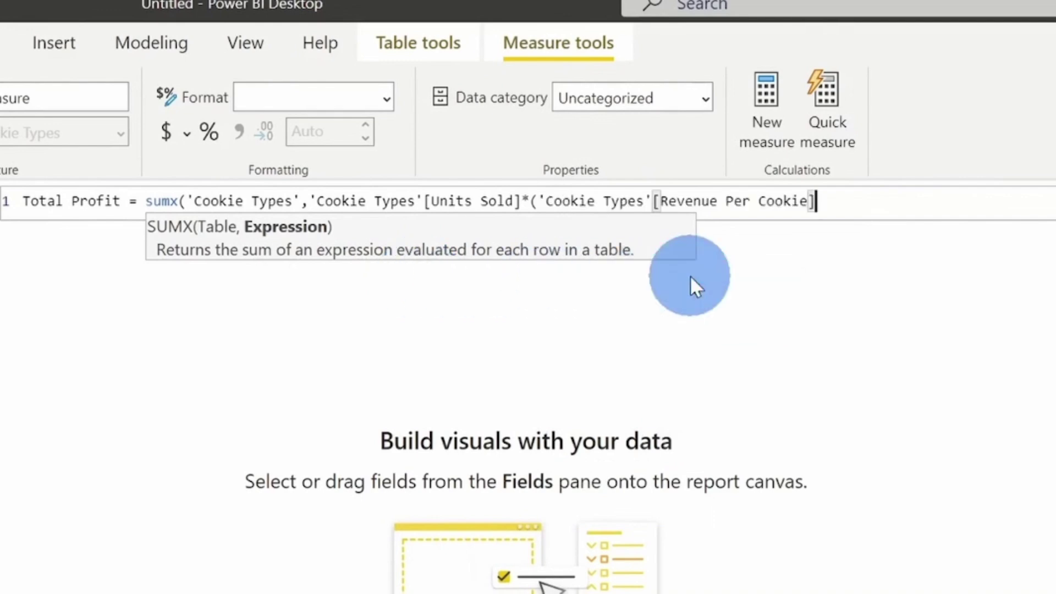
pyautogui.write('- ')
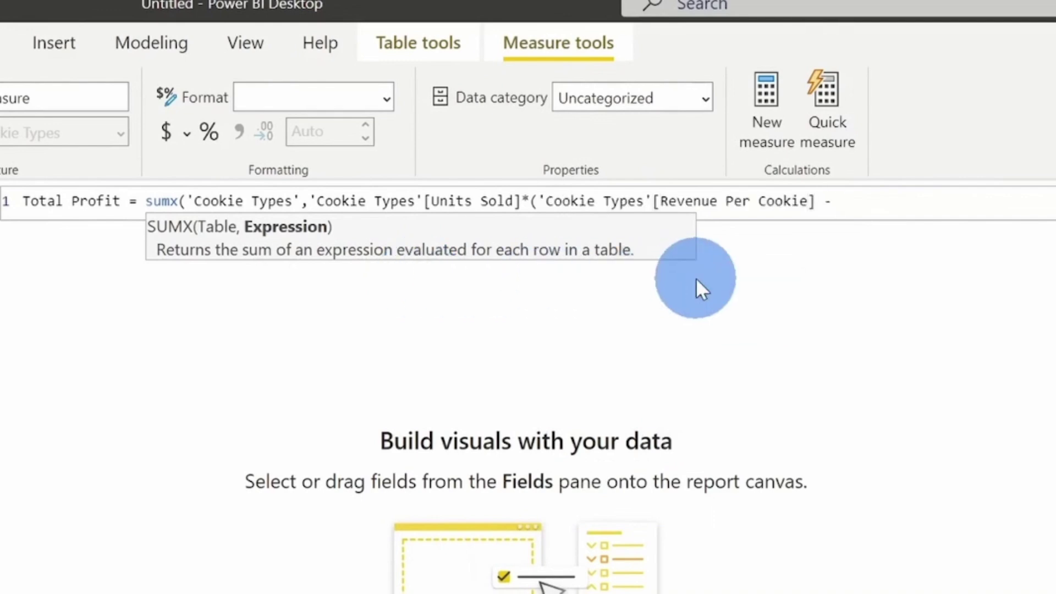
pyautogui.write('Cost')
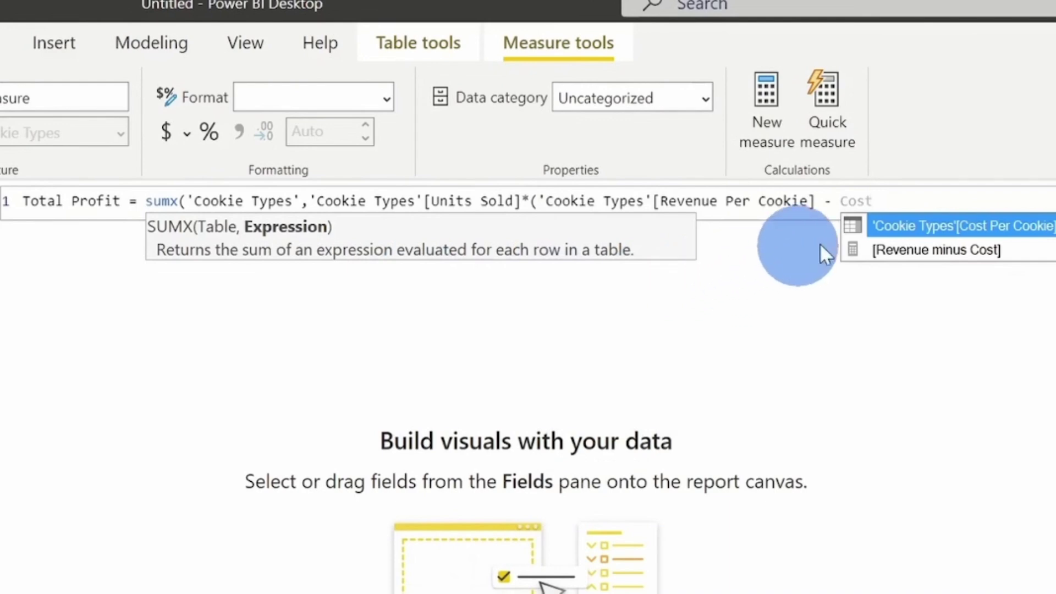
pyautogui.click(965, 226)
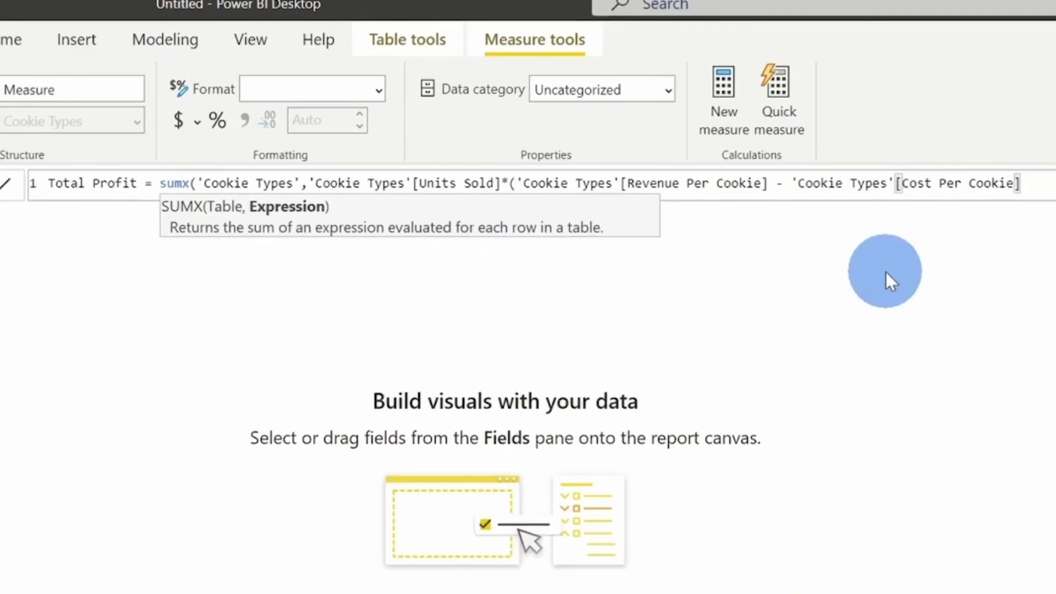
pyautogui.write(')')
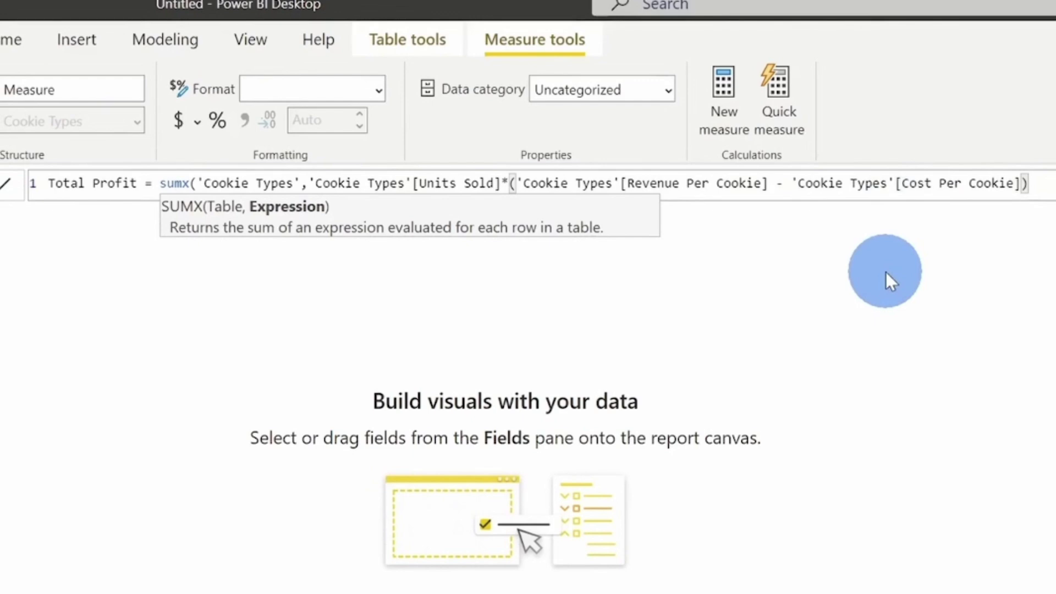
pyautogui.write(')')
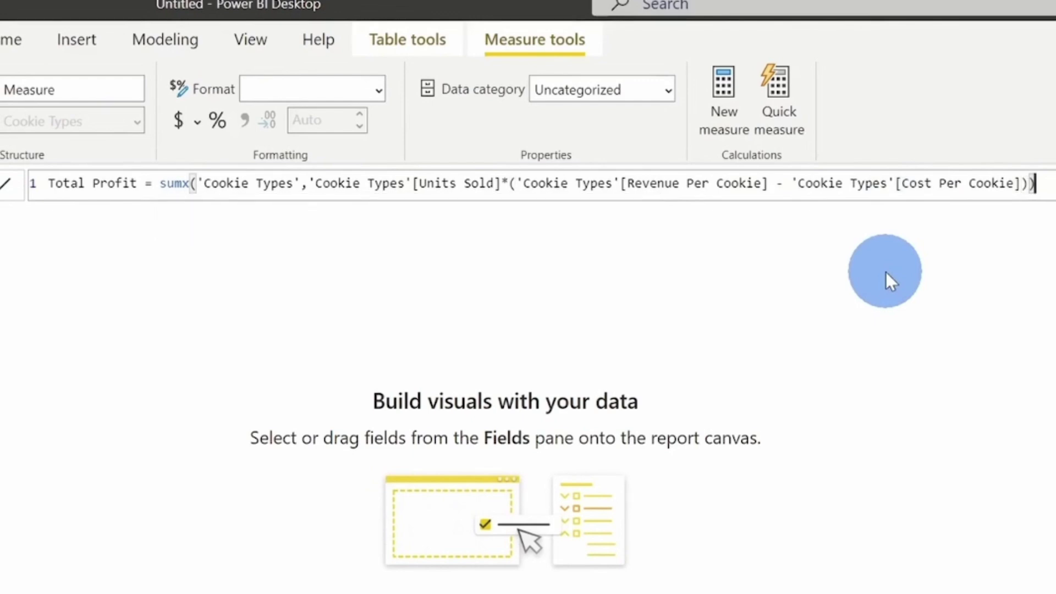
pyautogui.press('Return')
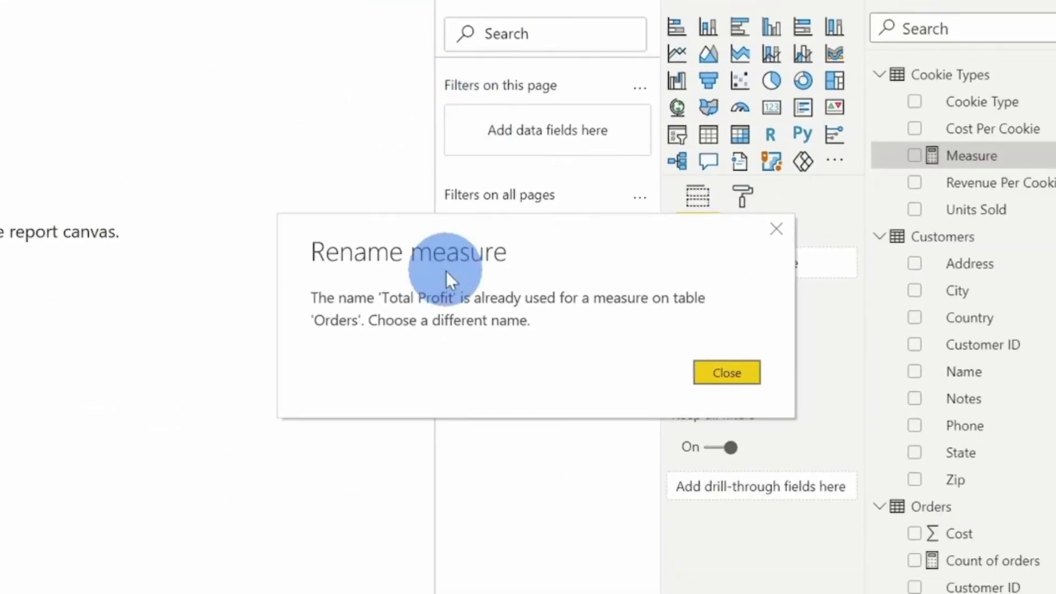
pyautogui.click(715, 372)
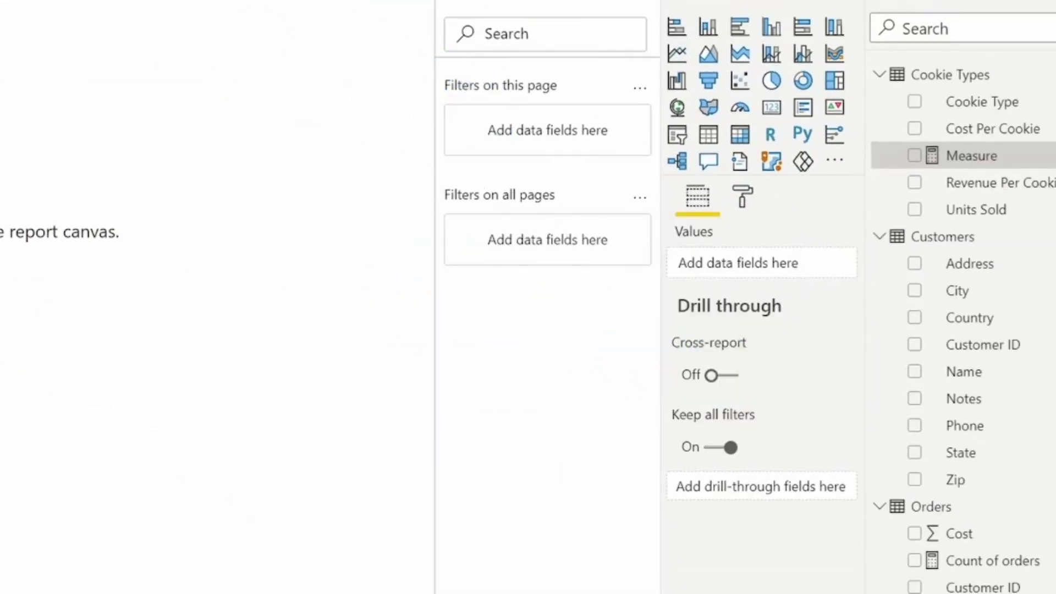
# Rename the new SUMX measure to Total Profit 2 in its formula and commit it.
pyautogui.click(243, 185)
pyautogui.write('2')
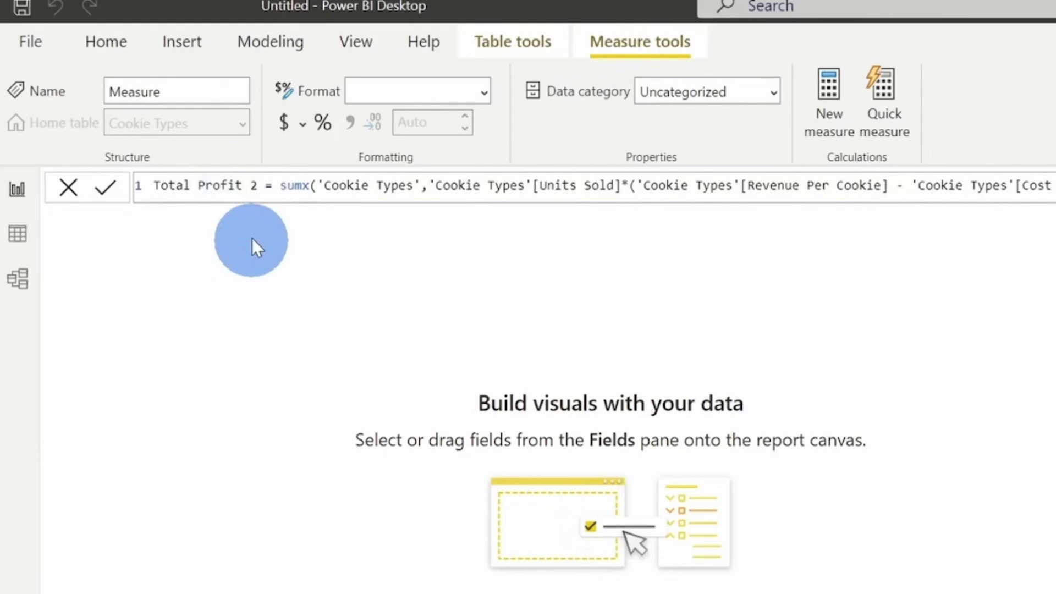
pyautogui.click(915, 203)
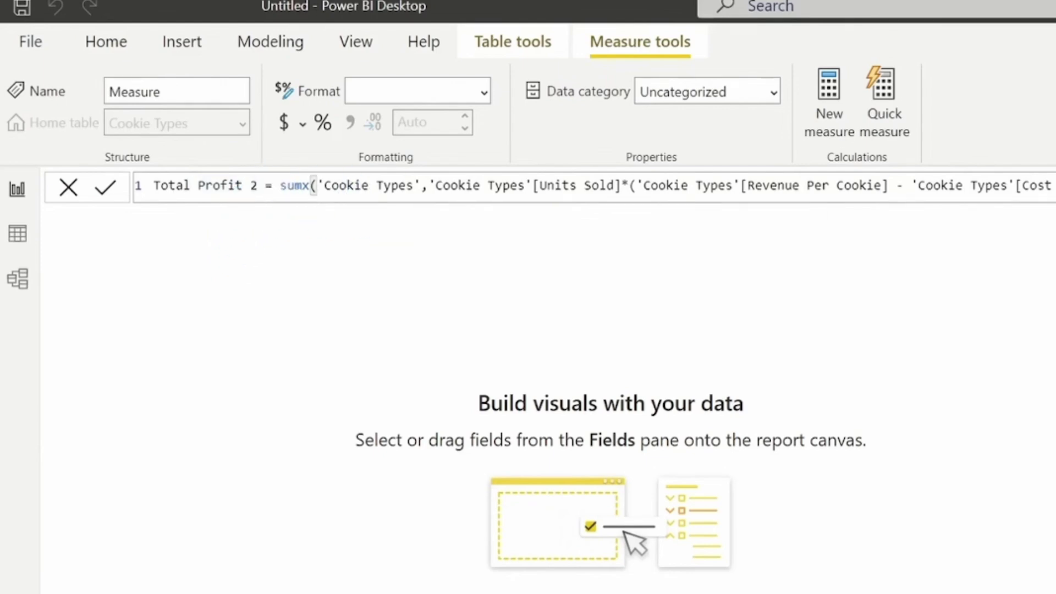
pyautogui.press('Return')
# Add a matrix to Page 2 showing the Total Profit 2 measure.
pyautogui.click(823, 188)
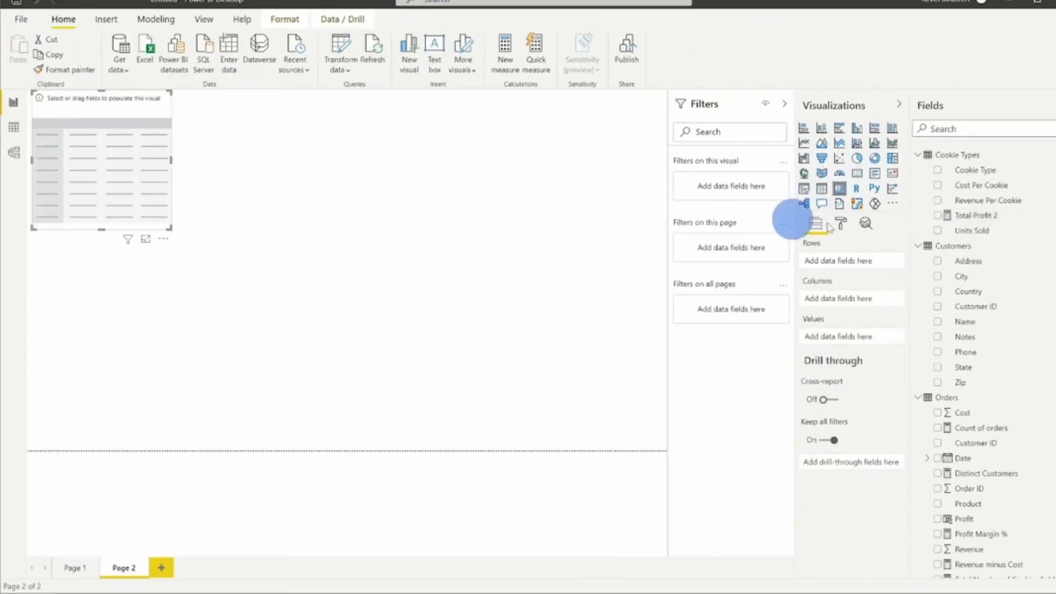
pyautogui.click(940, 217)
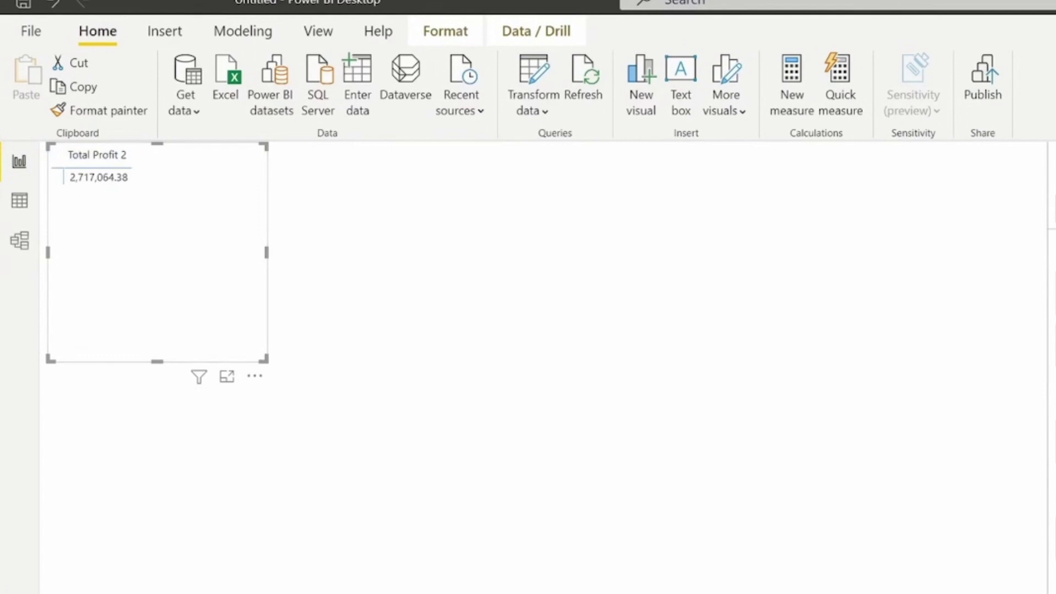
pyautogui.click(286, 225)
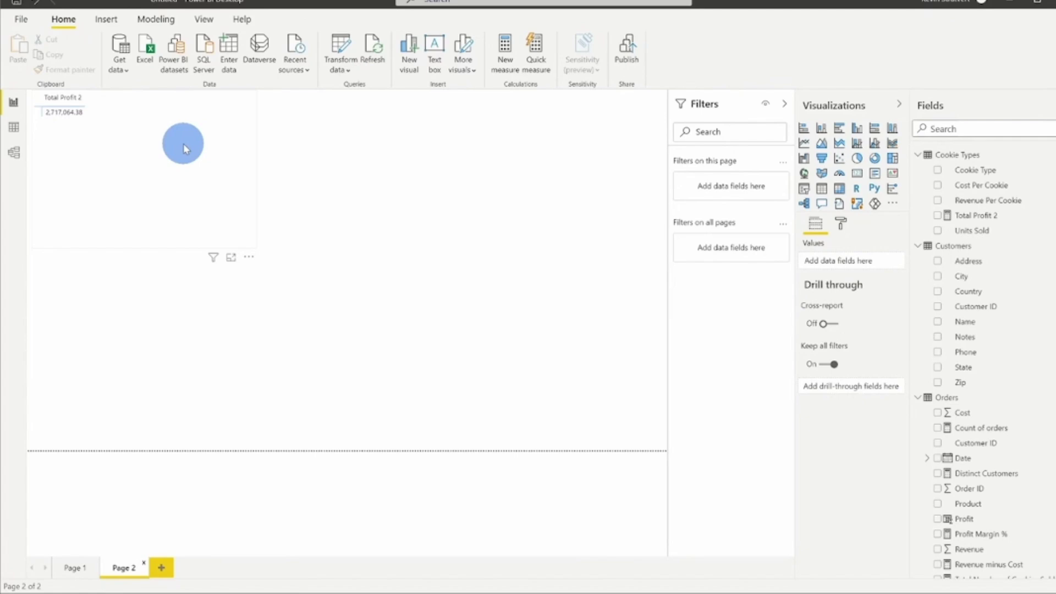
# Open the Orders table's data and create a new calculated column named Day of week.
pyautogui.click(14, 127)
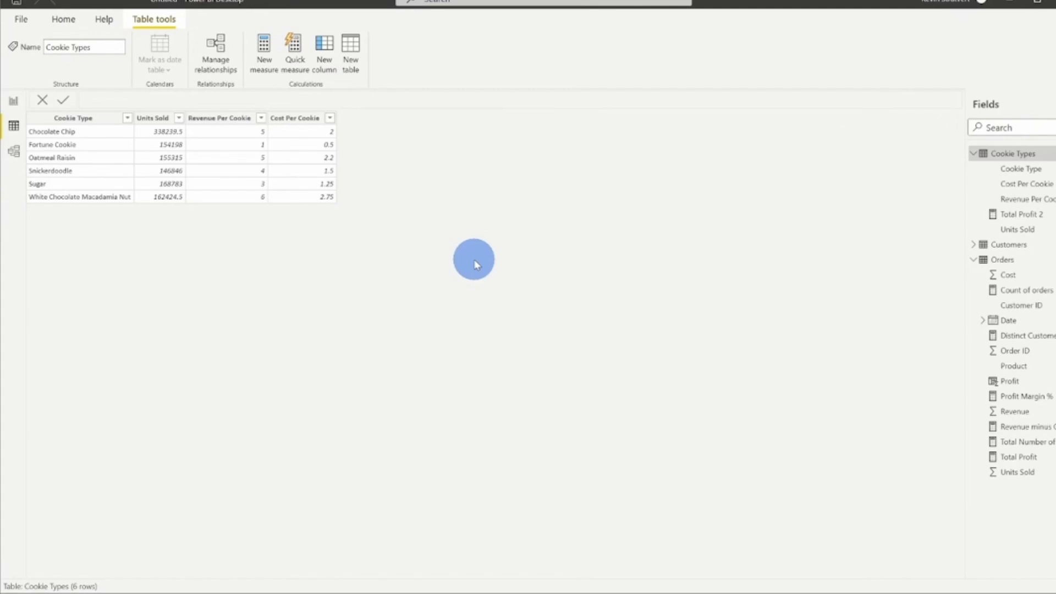
pyautogui.click(1019, 263)
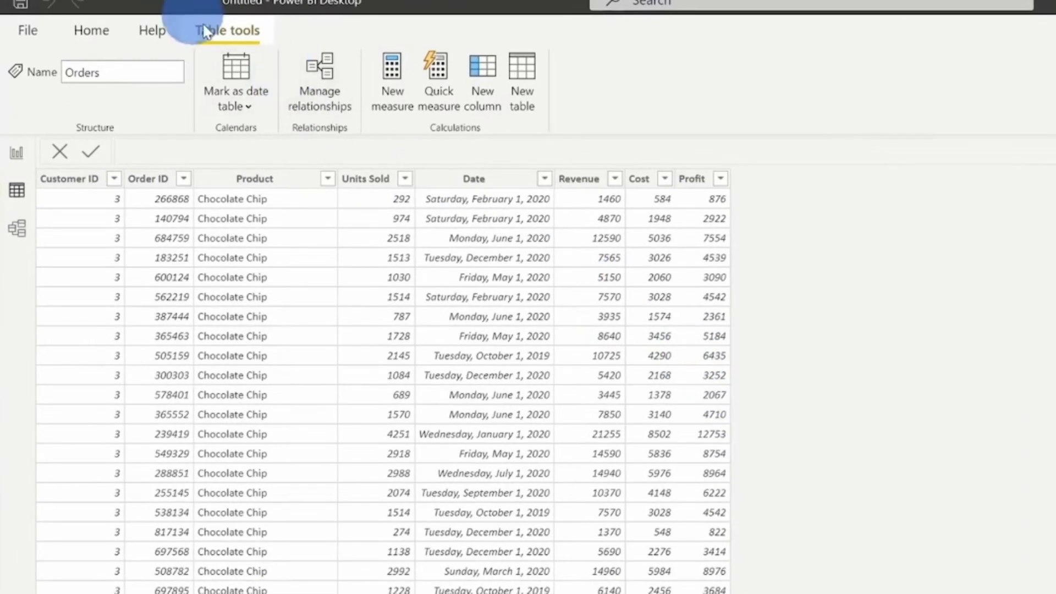
pyautogui.click(482, 73)
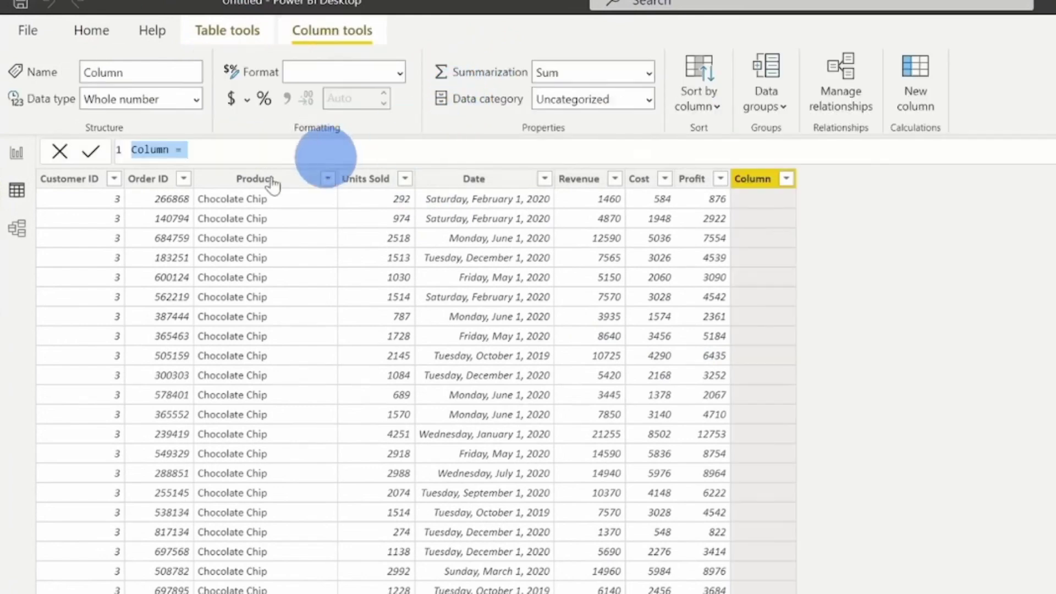
pyautogui.write('Da')
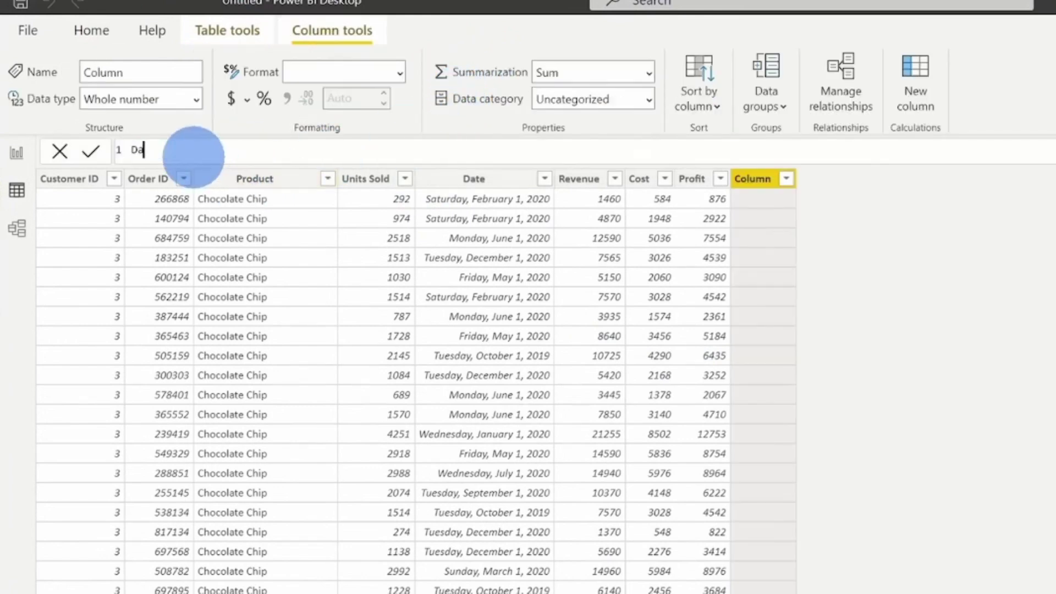
pyautogui.write('y of week =')
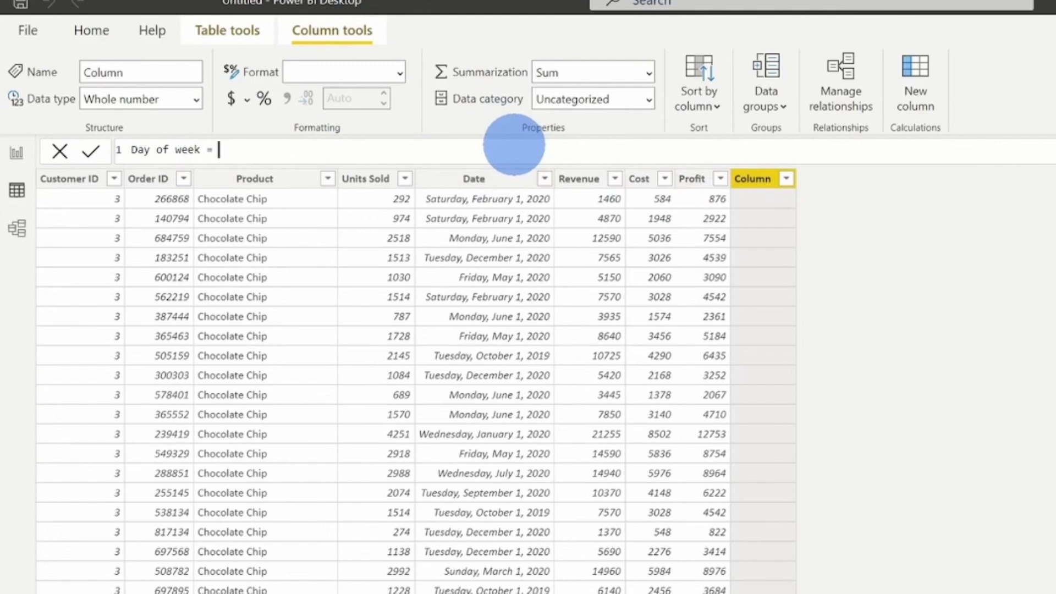
# Define the Day of week column as WEEKDAY(Orders[Date],1), numbering days from Sunday=1 through Saturday=7.
pyautogui.write('day')
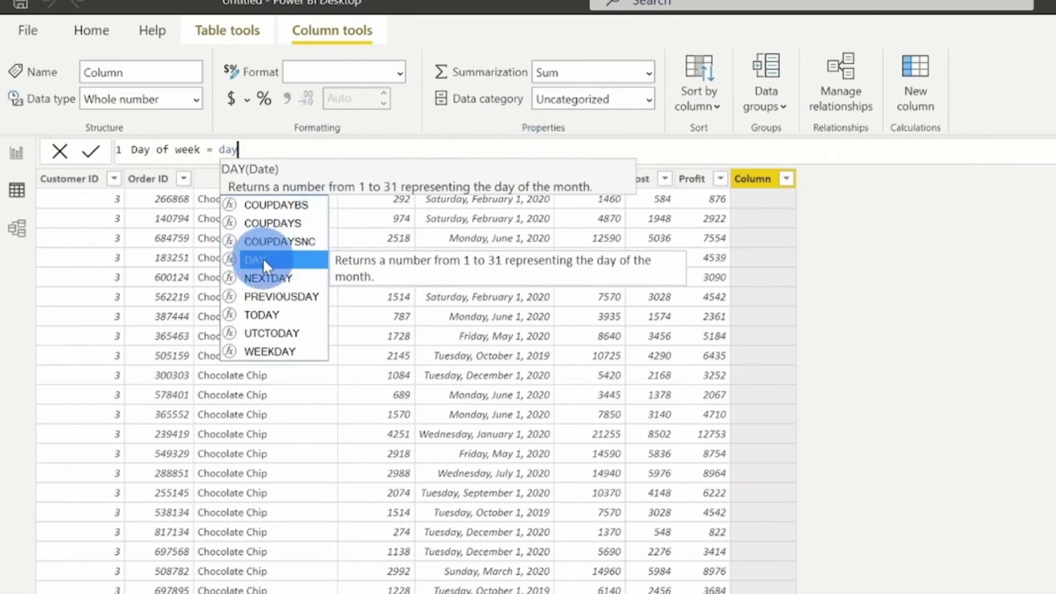
pyautogui.click(274, 350)
pyautogui.click(274, 350)
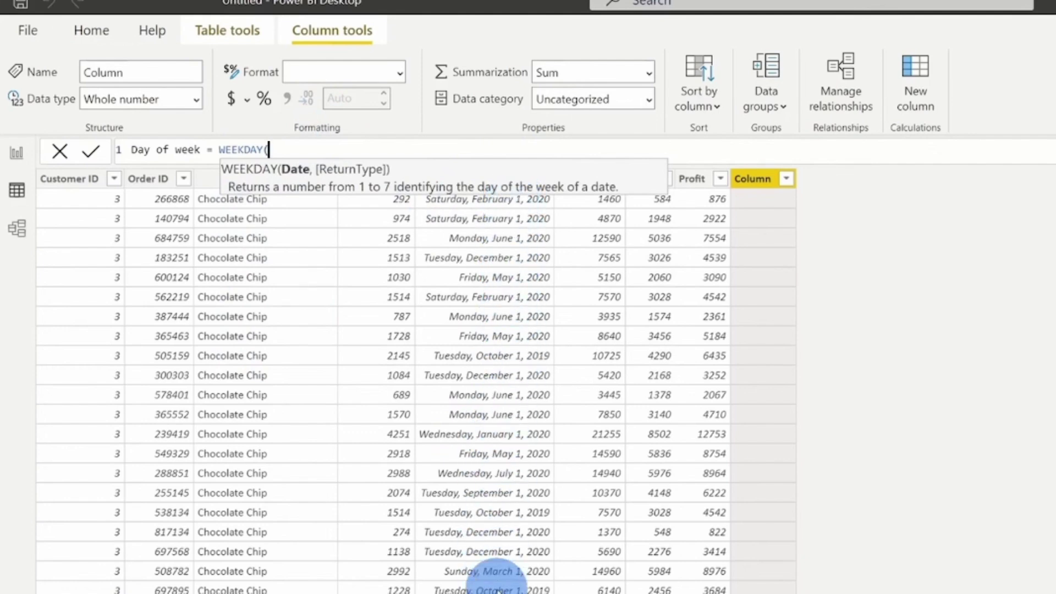
pyautogui.write('order')
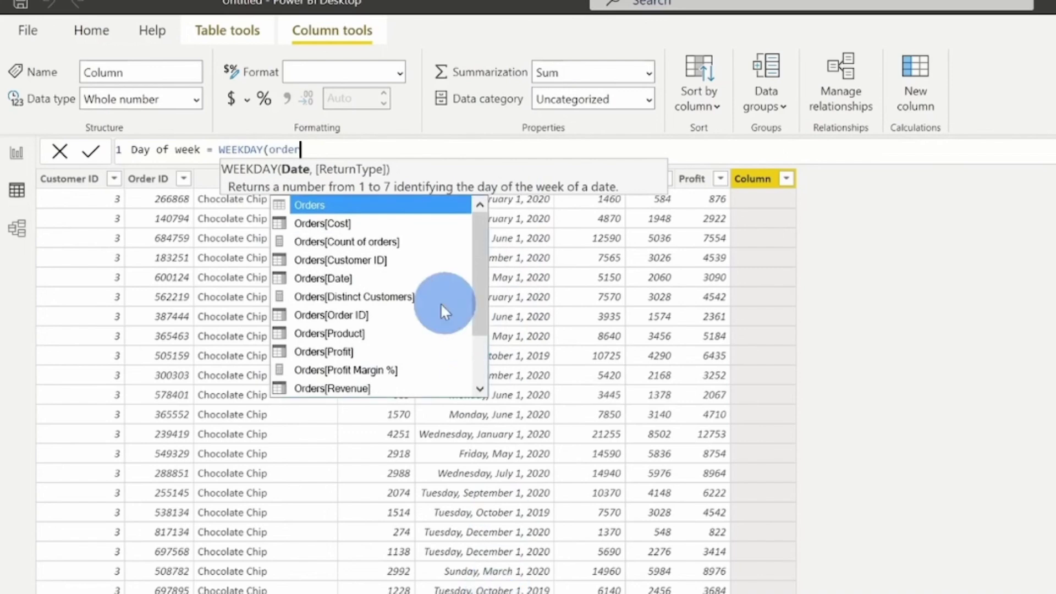
pyautogui.click(345, 278)
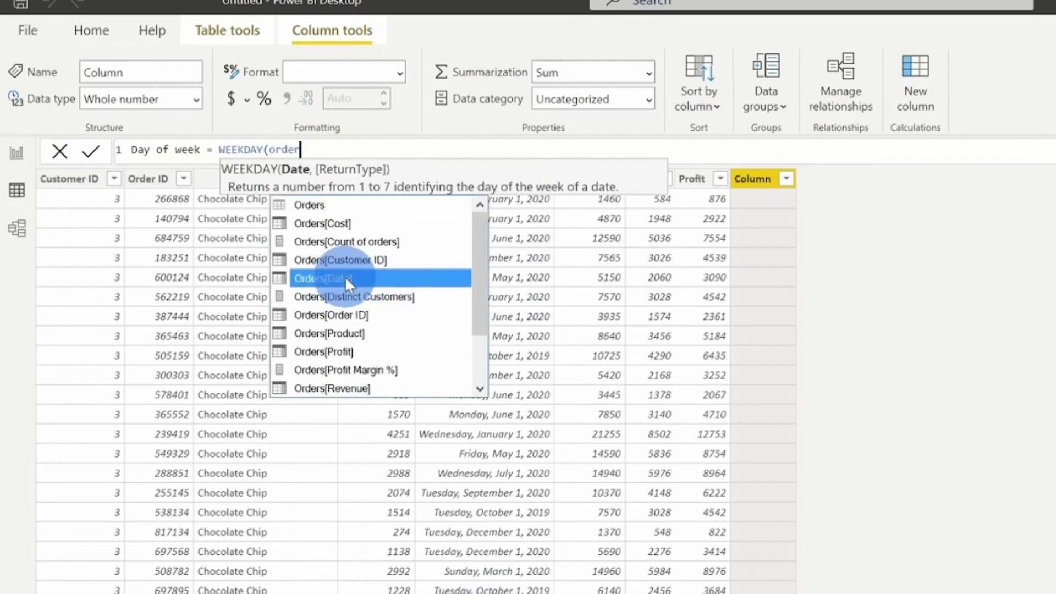
pyautogui.click(345, 276)
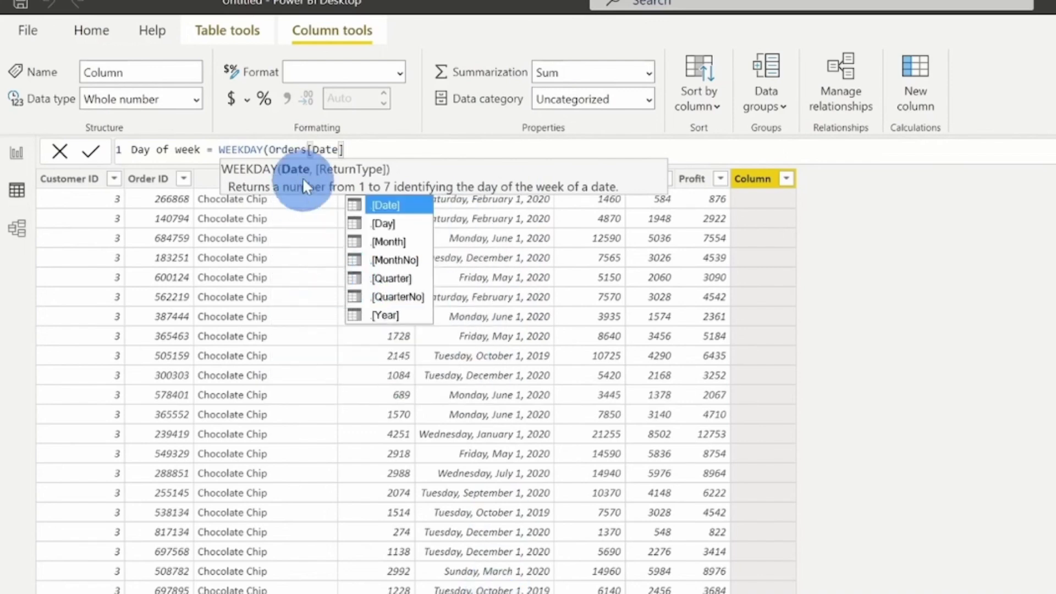
pyautogui.write(',')
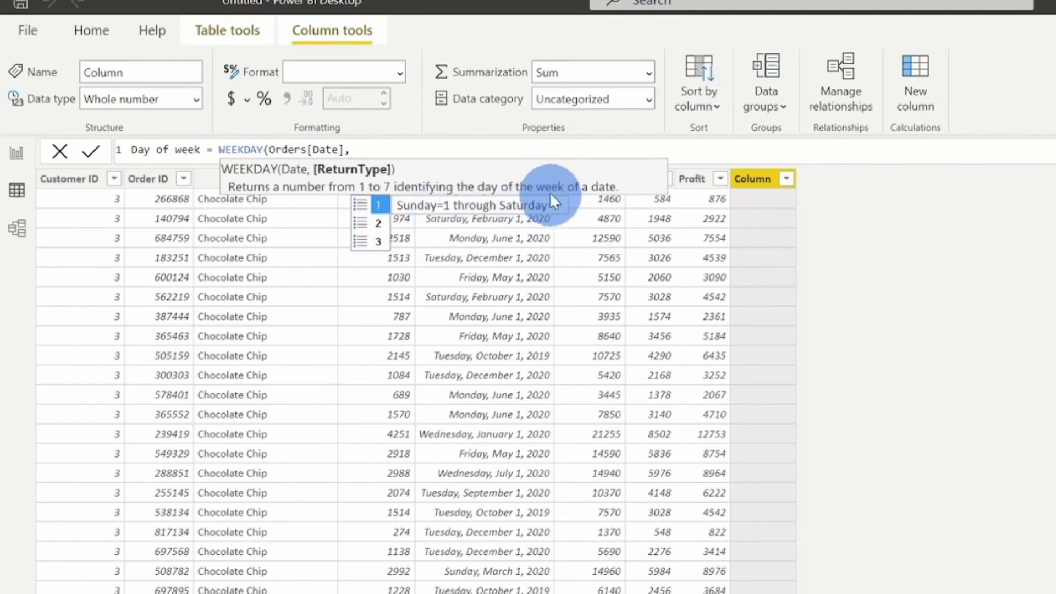
pyautogui.write('1')
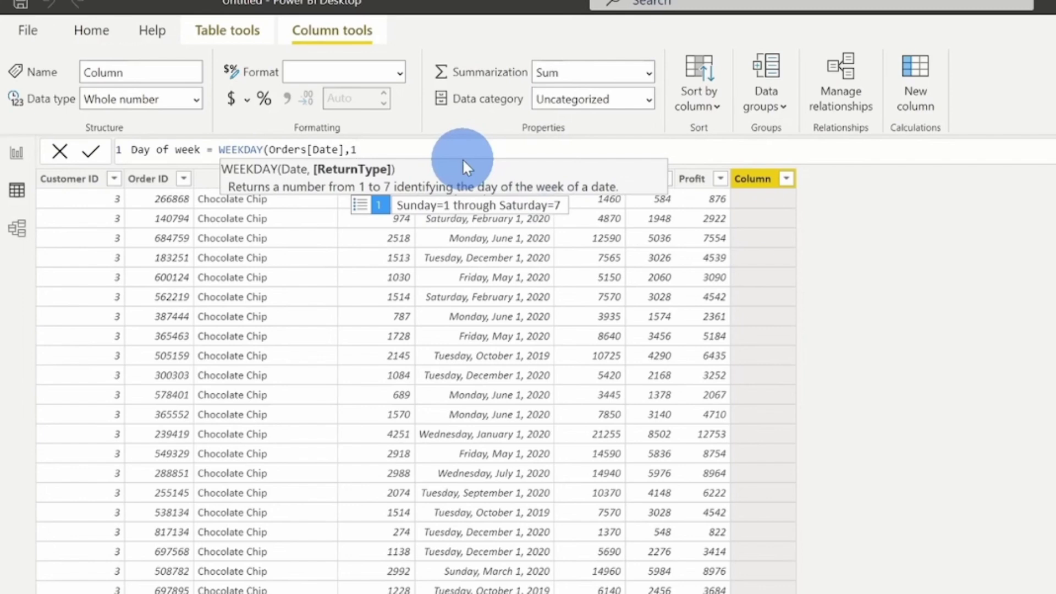
pyautogui.write(')')
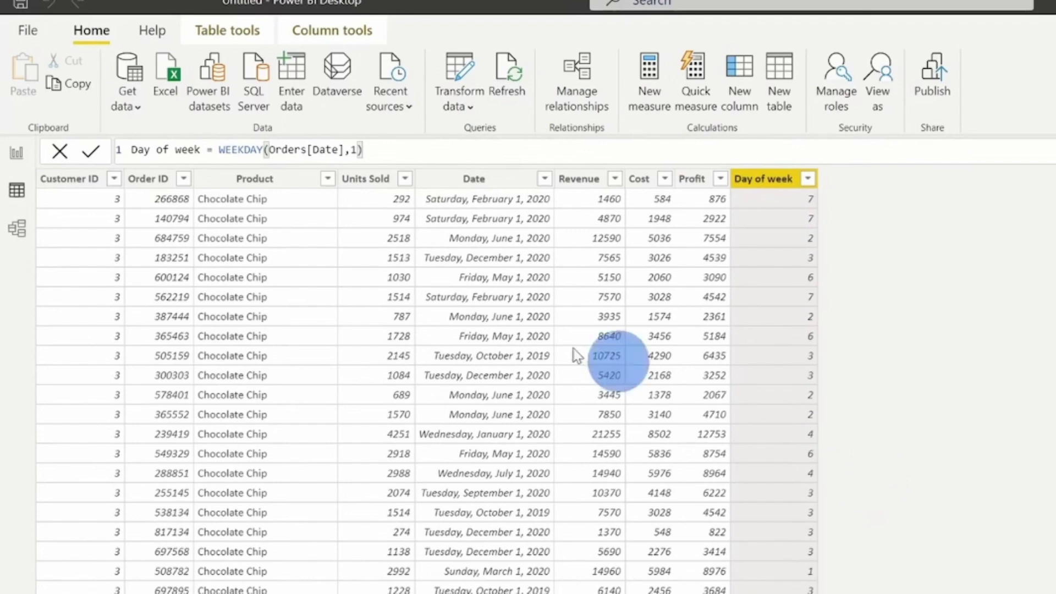
# Return to the report and add a column chart with Day of week as both its values and its axis.
pyautogui.click(15, 156)
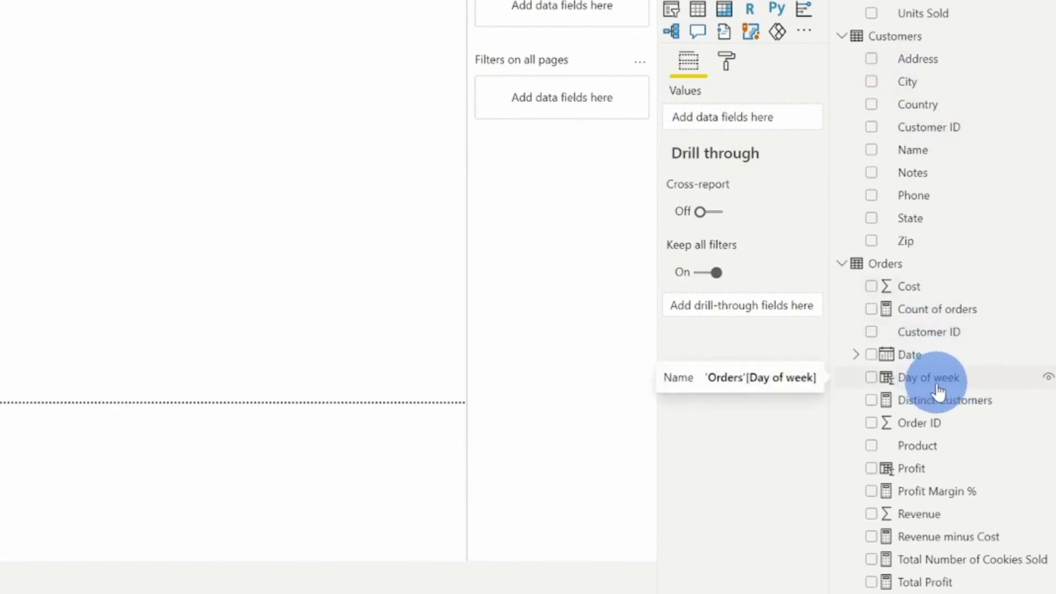
pyautogui.click(872, 378)
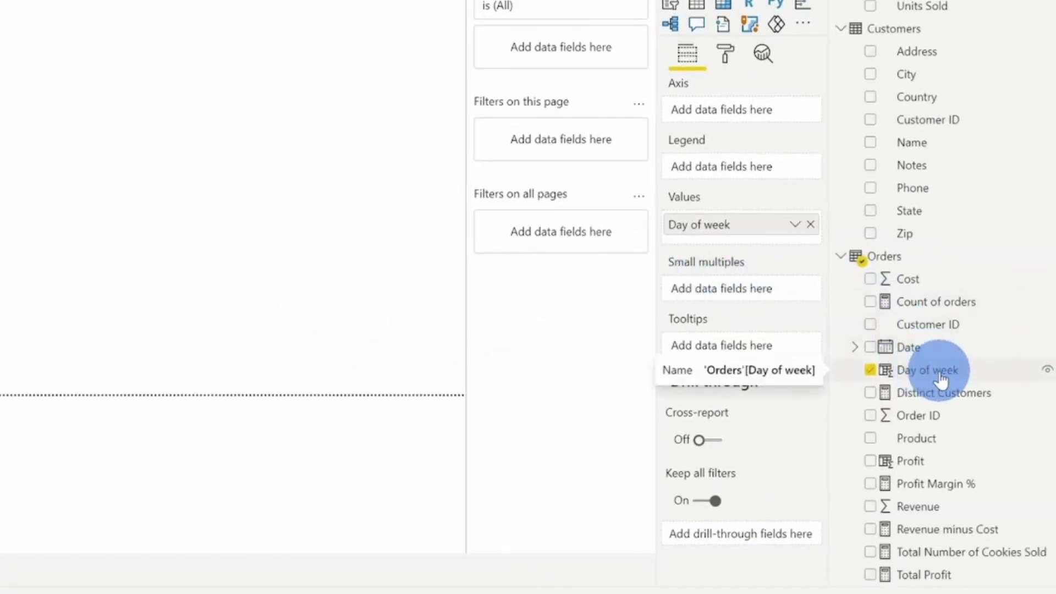
pyautogui.moveTo(942, 379); pyautogui.dragTo(713, 117)
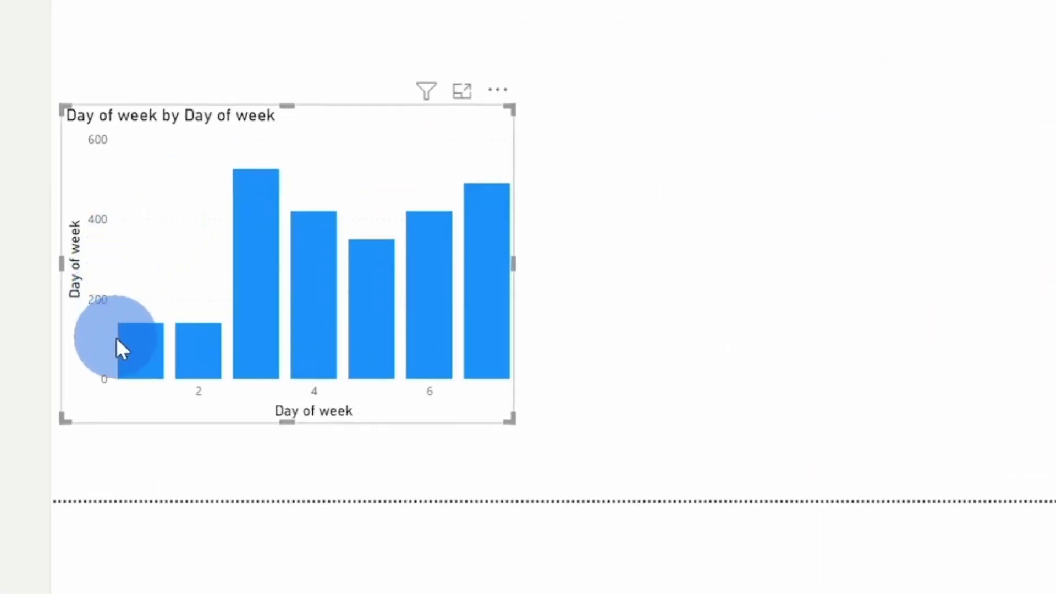
pyautogui.moveTo(161, 374)
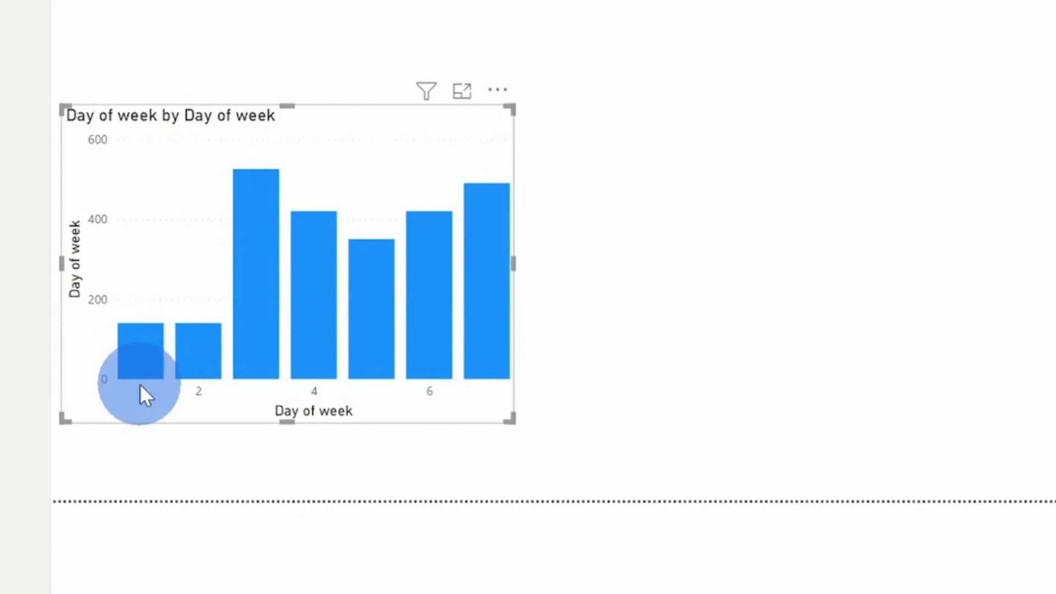
pyautogui.moveTo(142, 354)
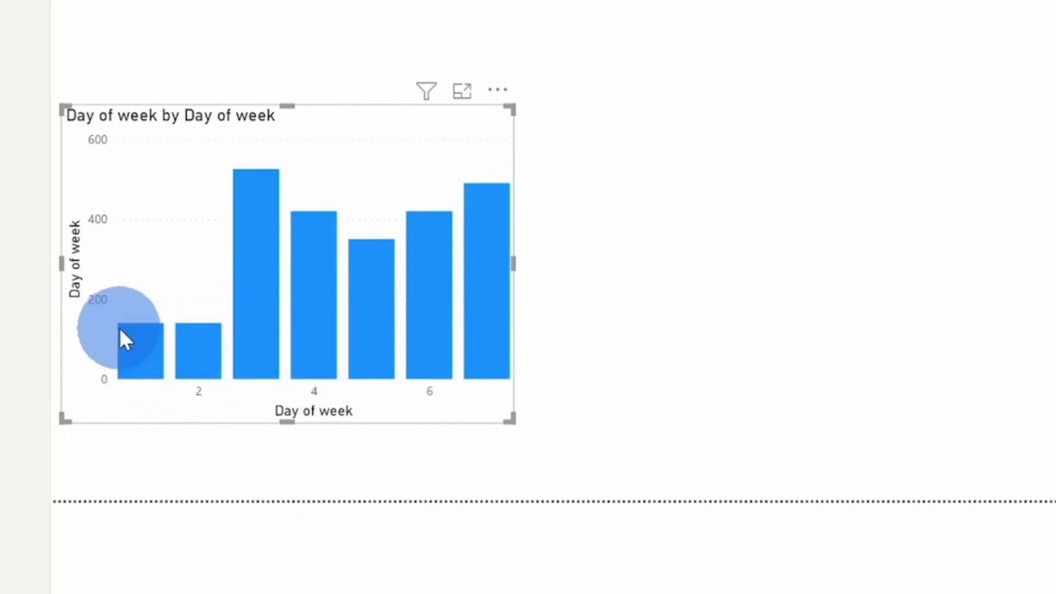
# Inspect the bars of the Day of week chart and review the product names in the Orders table's data.
pyautogui.moveTo(207, 331)
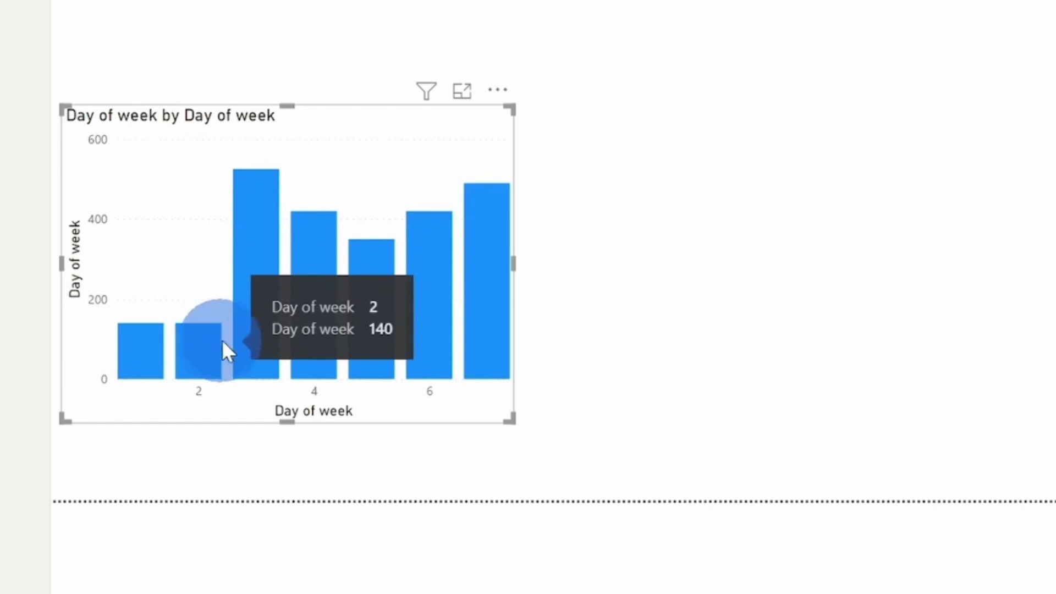
pyautogui.moveTo(238, 295)
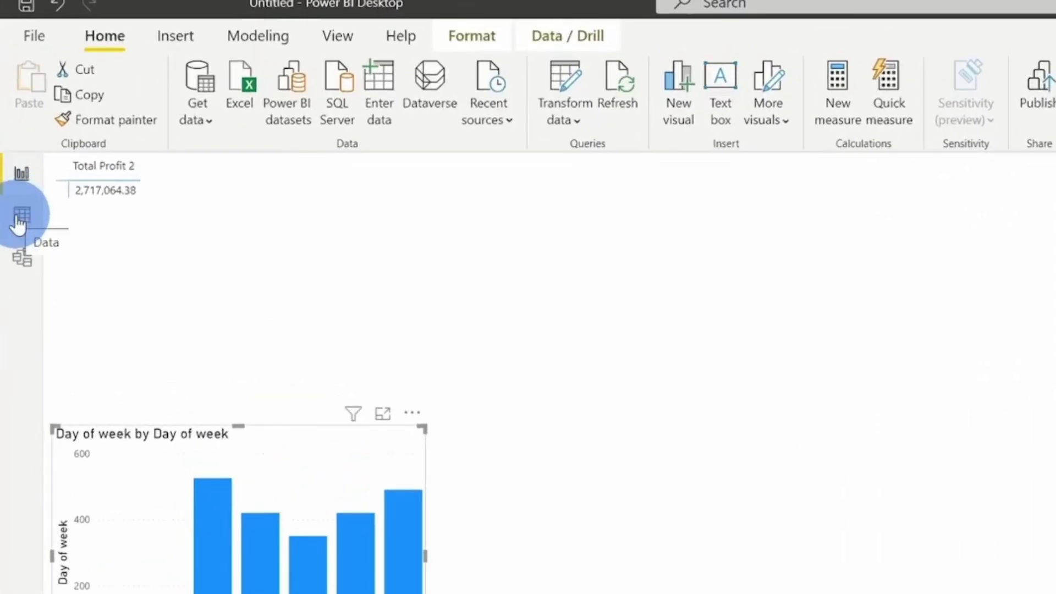
pyautogui.click(21, 216)
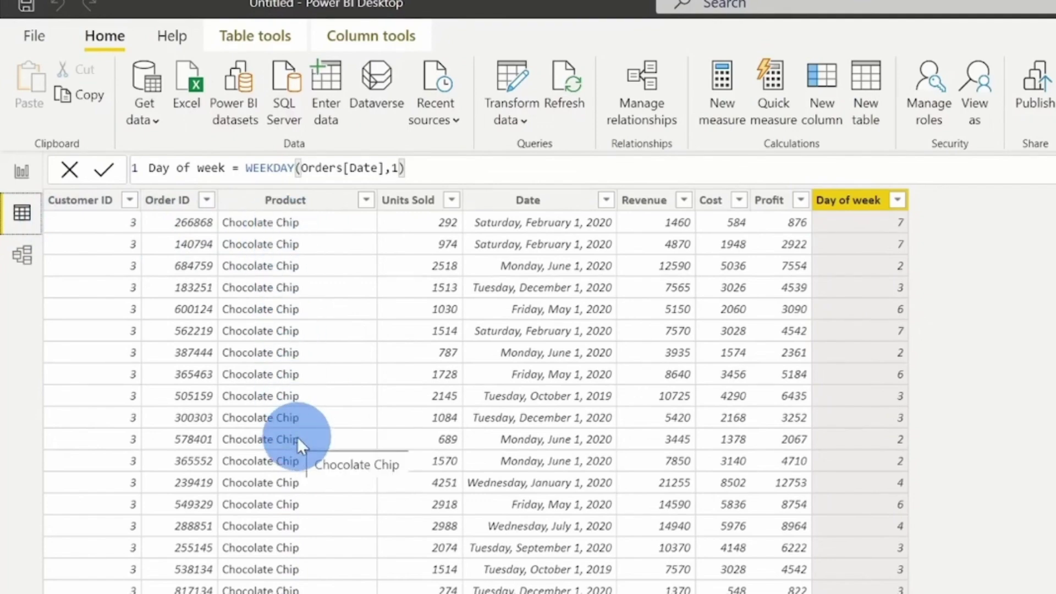
pyautogui.scroll(-15, 297, 437)
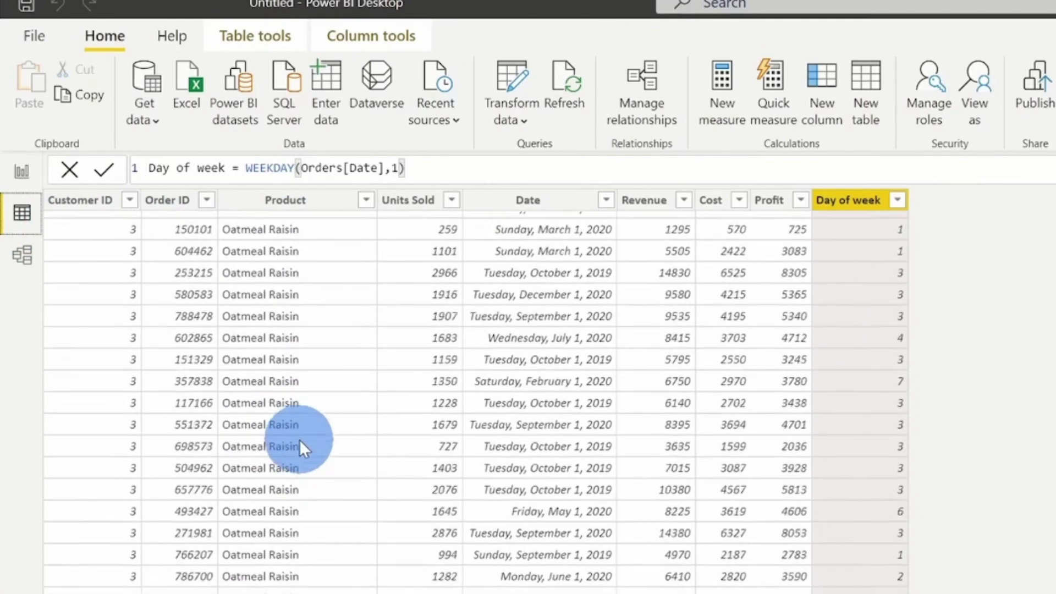
pyautogui.scroll(10, 305, 416)
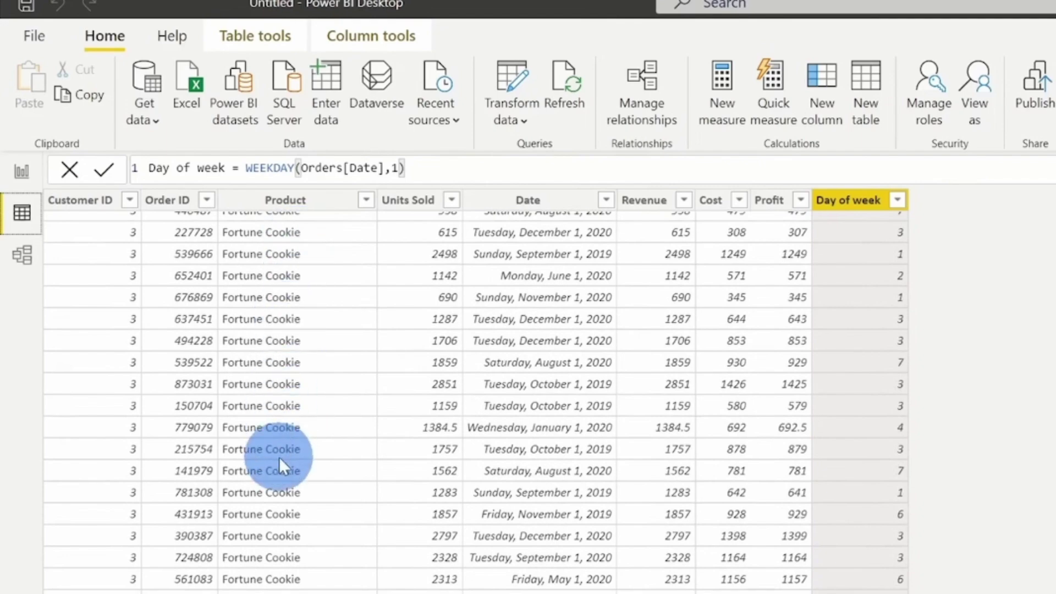
pyautogui.scroll(-7, 279, 457)
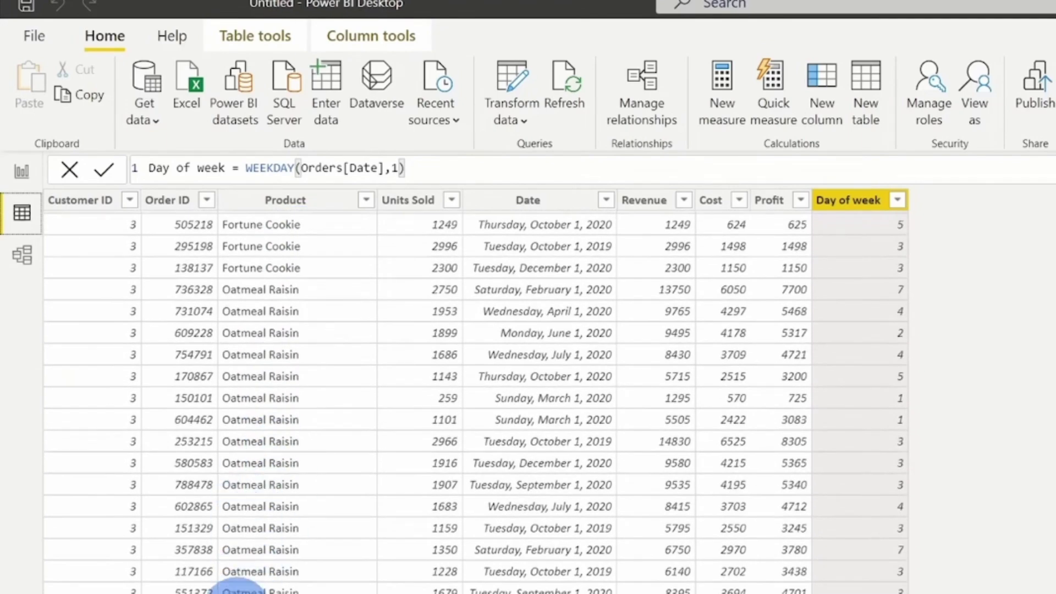
pyautogui.scroll(-15, 296, 564)
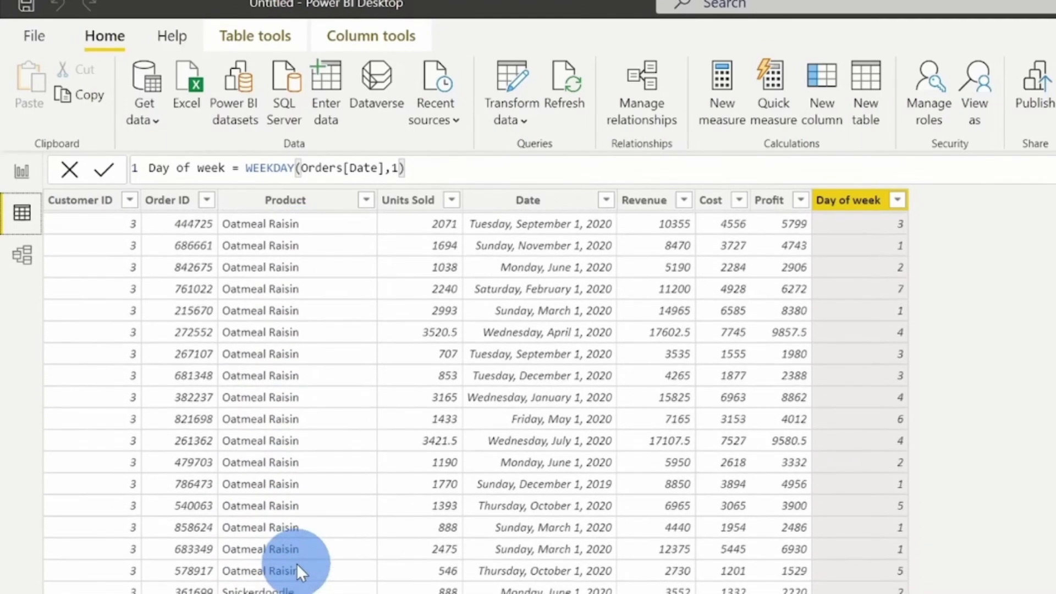
pyautogui.scroll(-8, 296, 564)
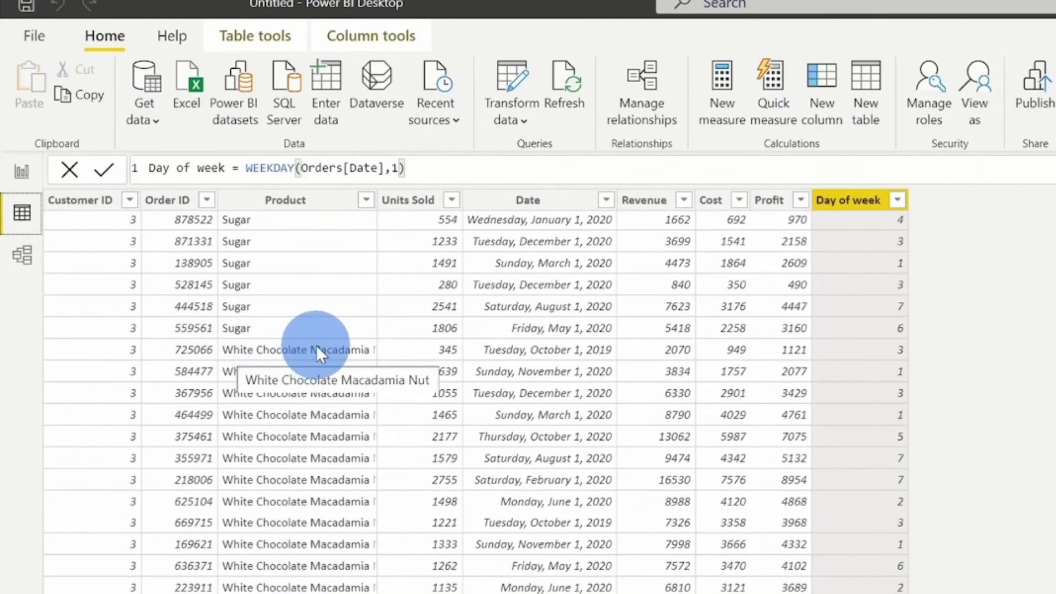
pyautogui.scroll(15, 324, 349)
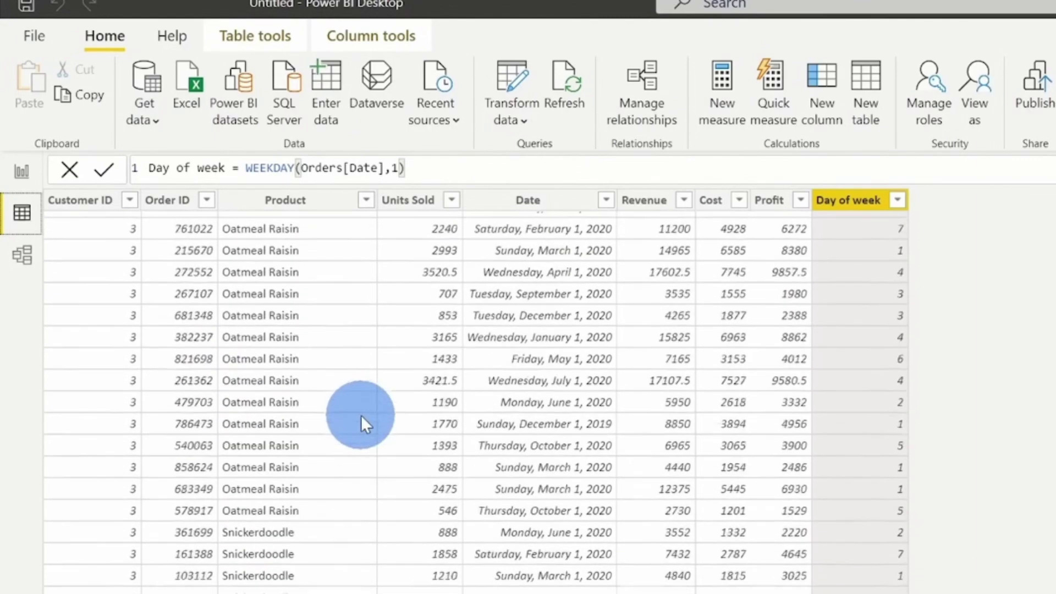
pyautogui.scroll(3, 388, 514)
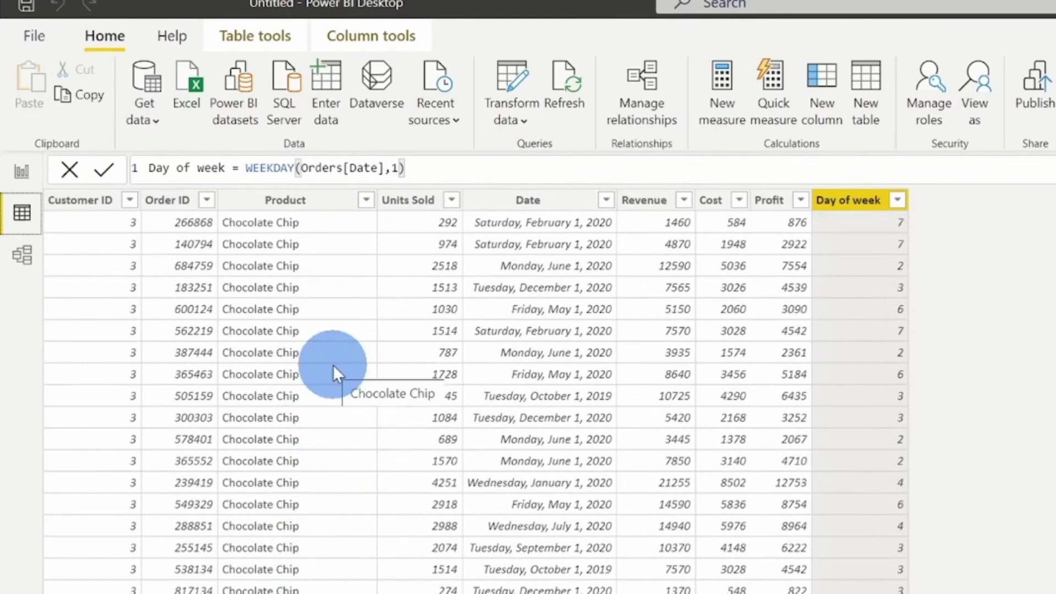
# Add a new calculated column named Has Chocolate to the Orders table.
pyautogui.click(266, 28)
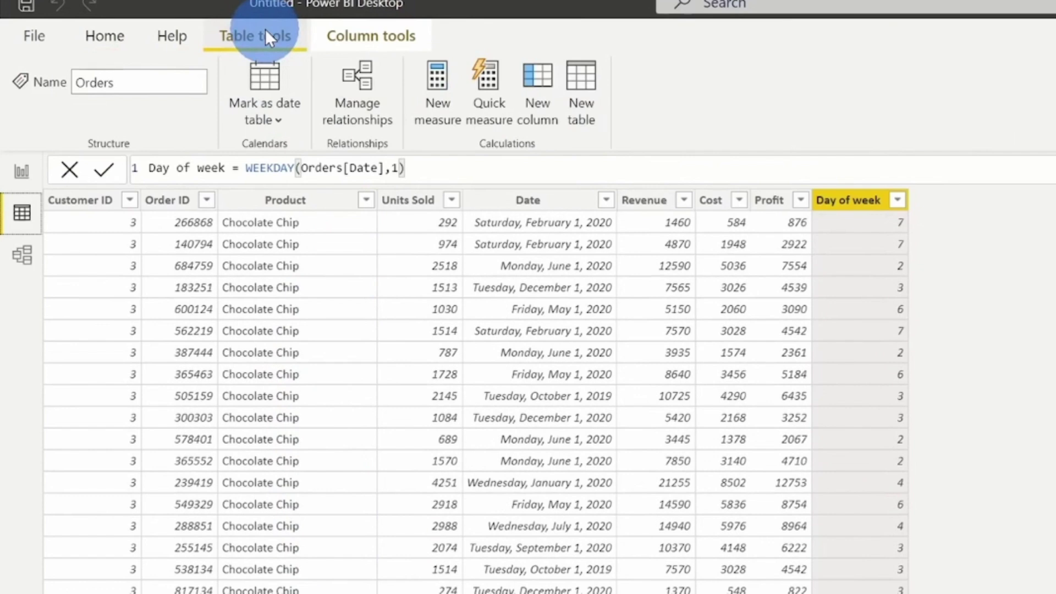
pyautogui.click(541, 94)
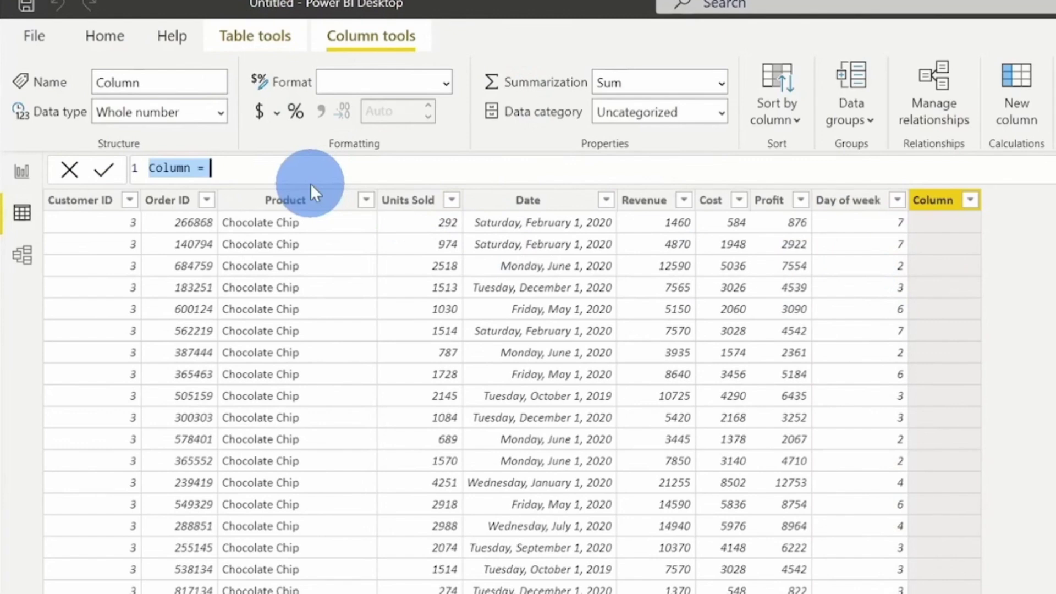
pyautogui.write('Has Cho')
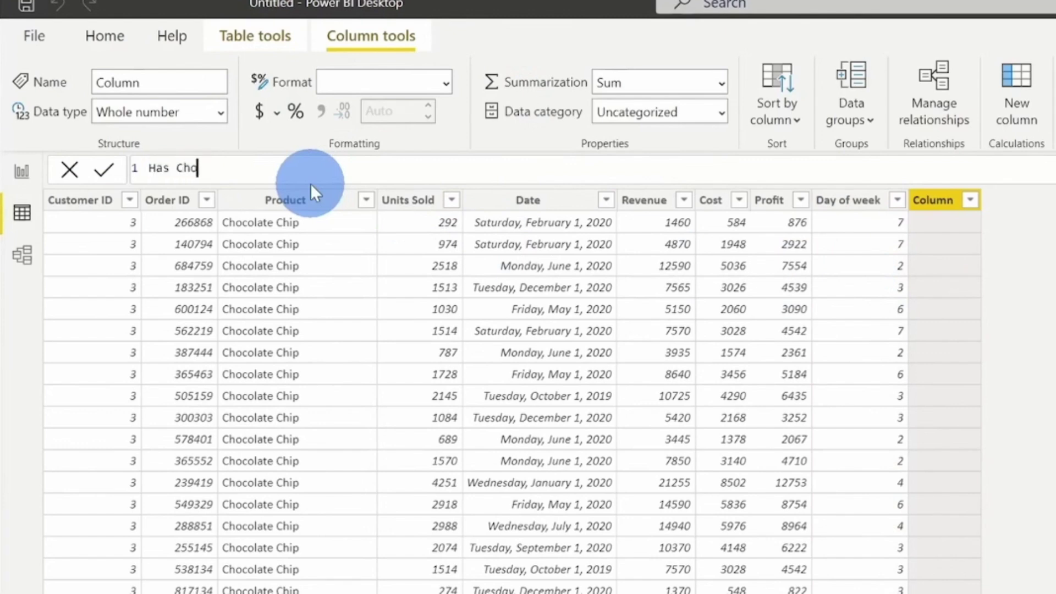
pyautogui.write('colate = ')
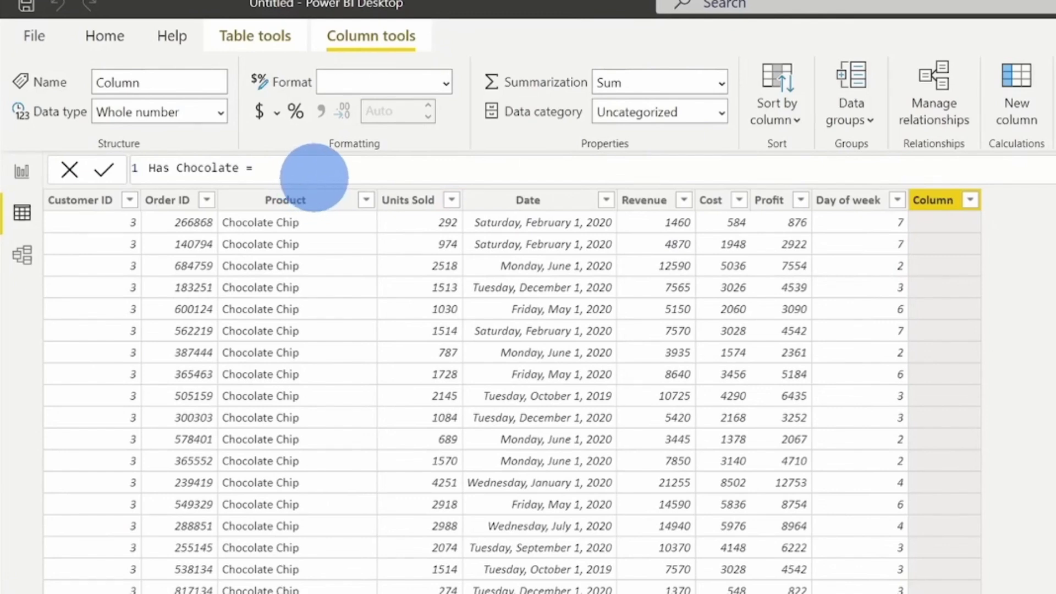
# Define the Has Chocolate column as FIND("Chocolate",Orders[Product],1,0), searching from position 1 and returning 0 when not found.
pyautogui.write('FIND')
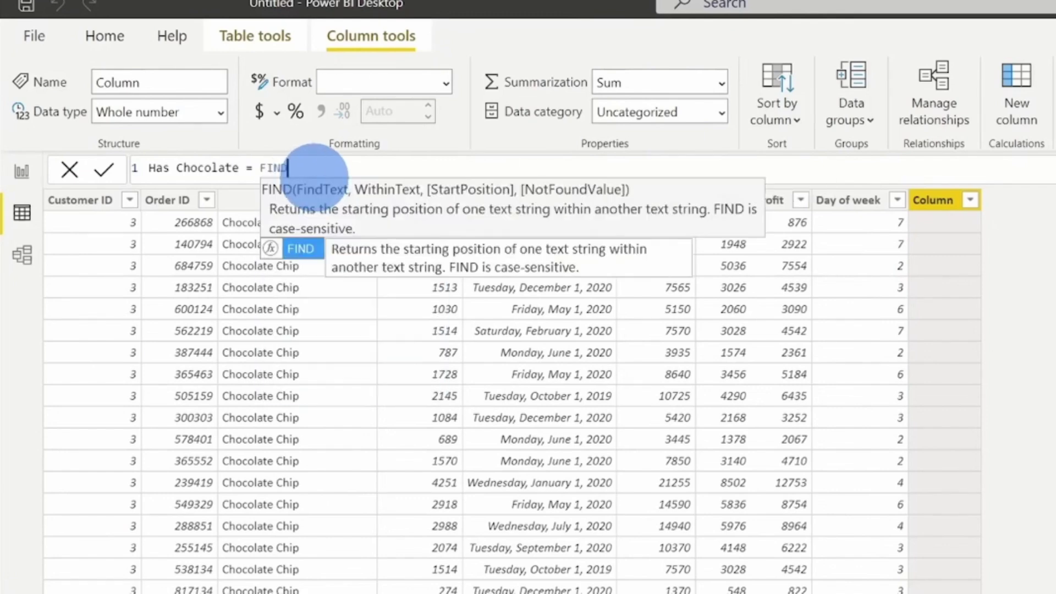
pyautogui.write('(')
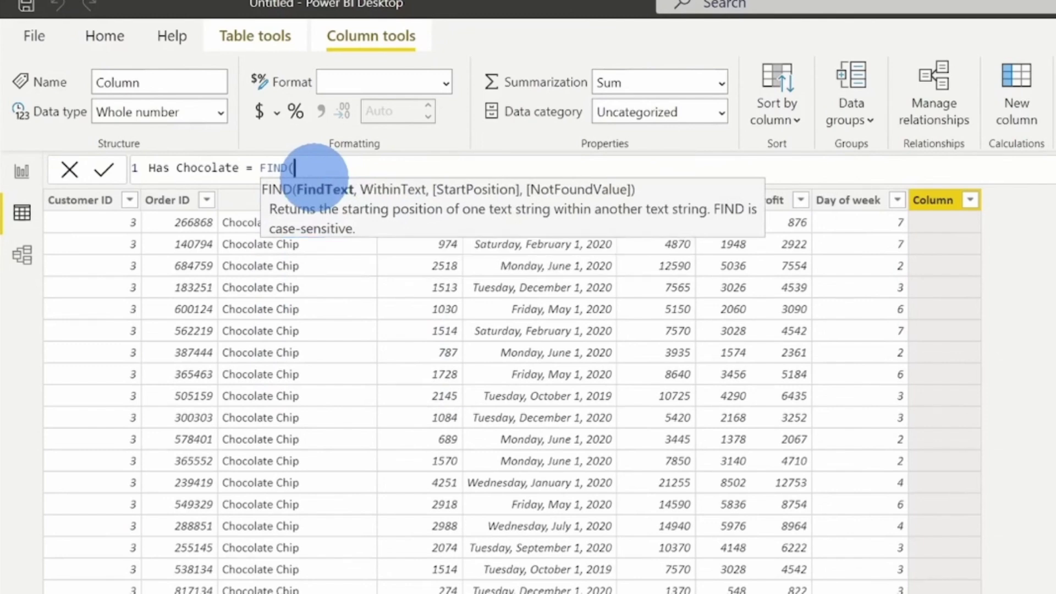
pyautogui.write('"Ch')
pyautogui.write('ocolate"')
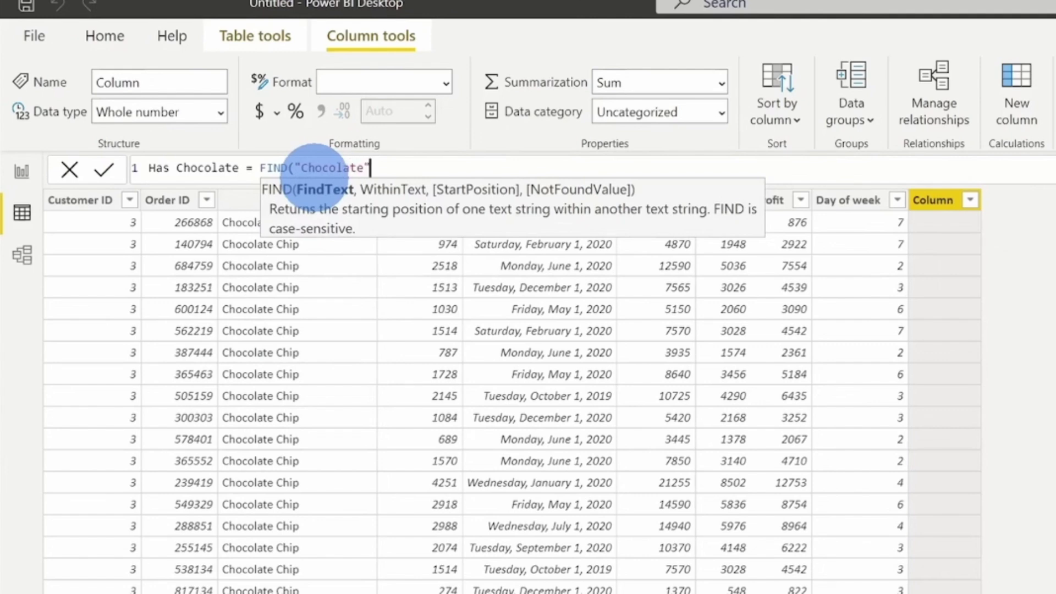
pyautogui.write(',')
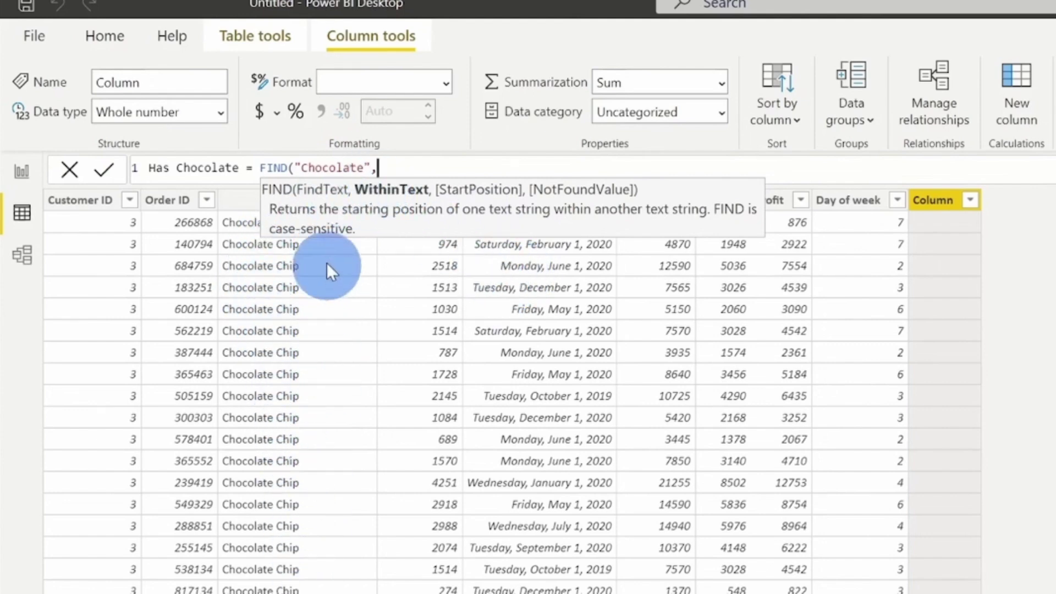
pyautogui.write('produ')
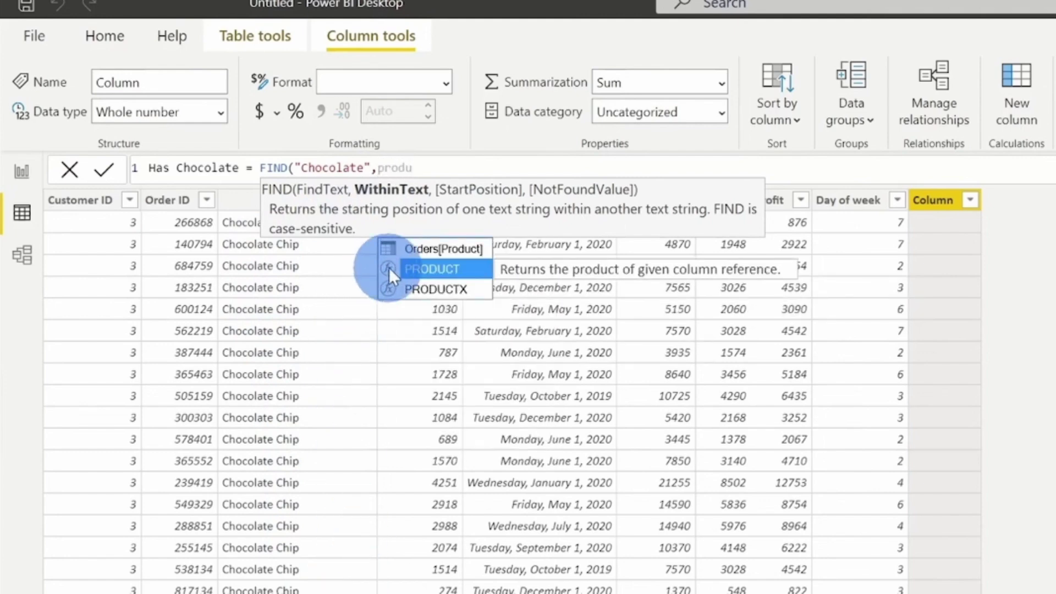
pyautogui.click(460, 249)
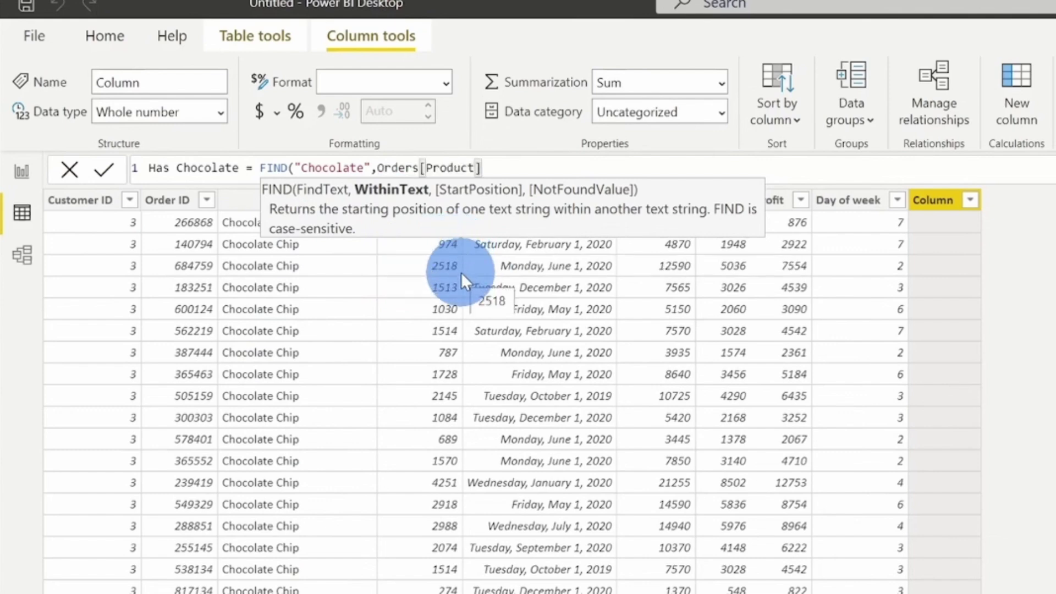
pyautogui.write(',')
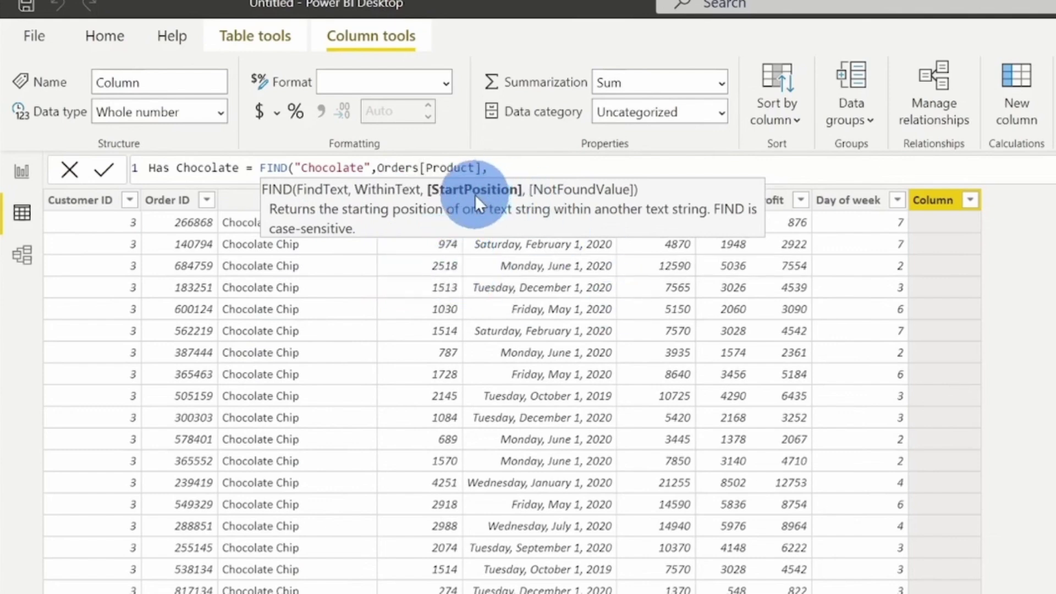
pyautogui.write('1')
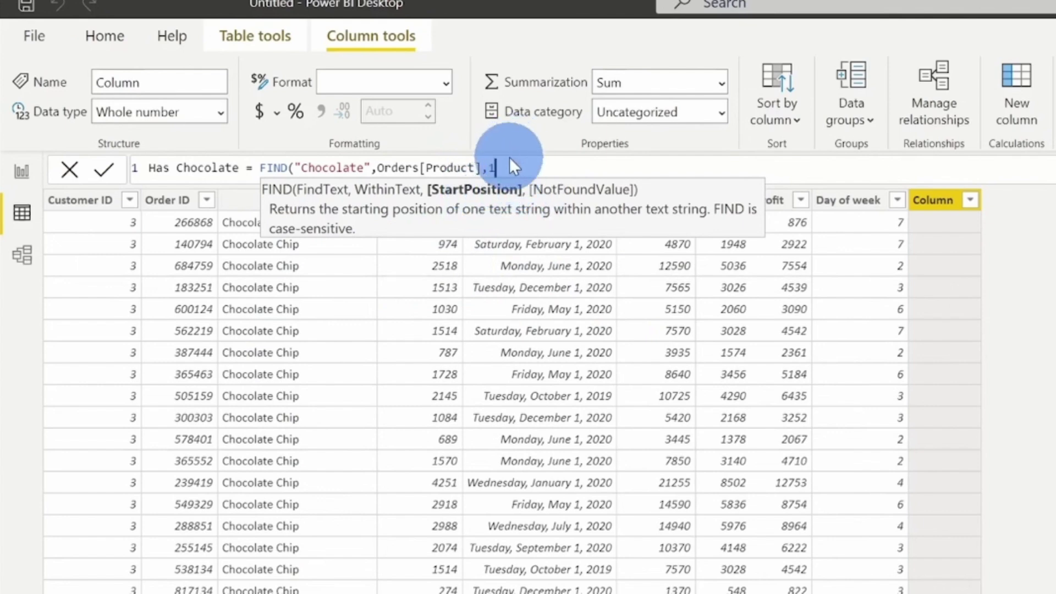
pyautogui.write(',')
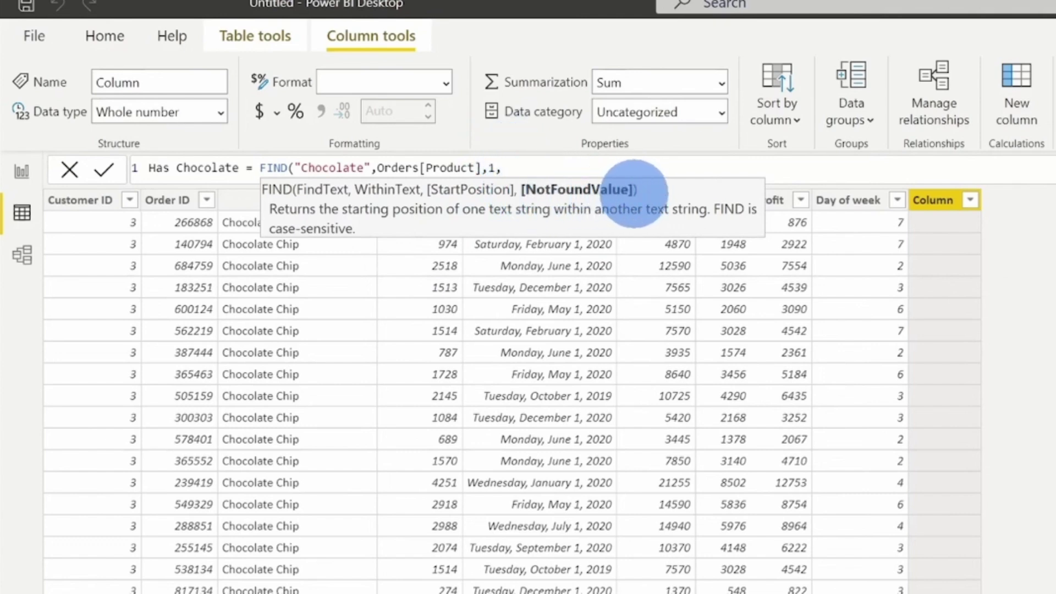
pyautogui.write('0')
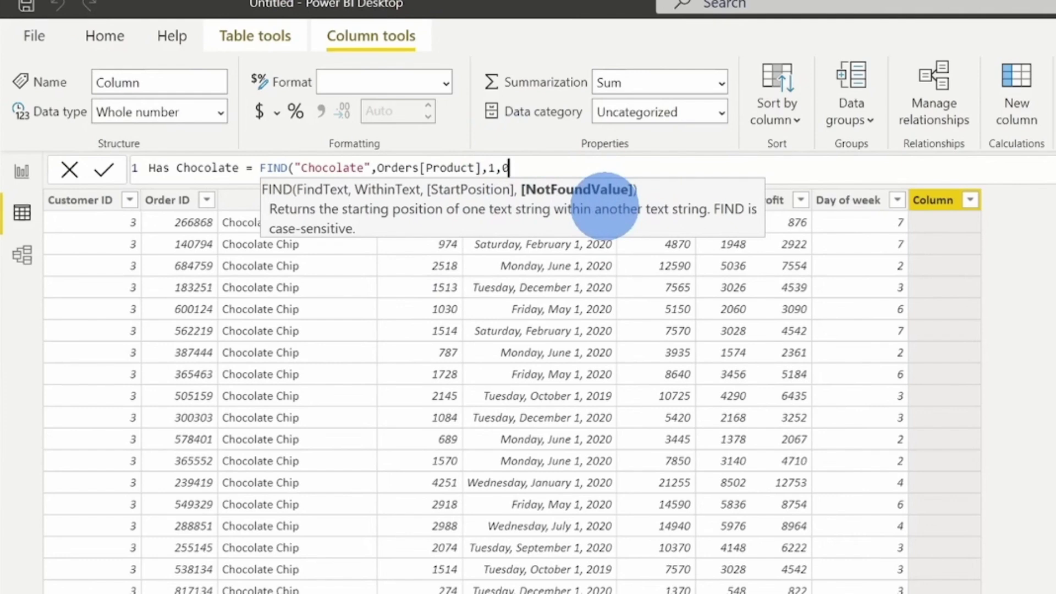
pyautogui.write(')')
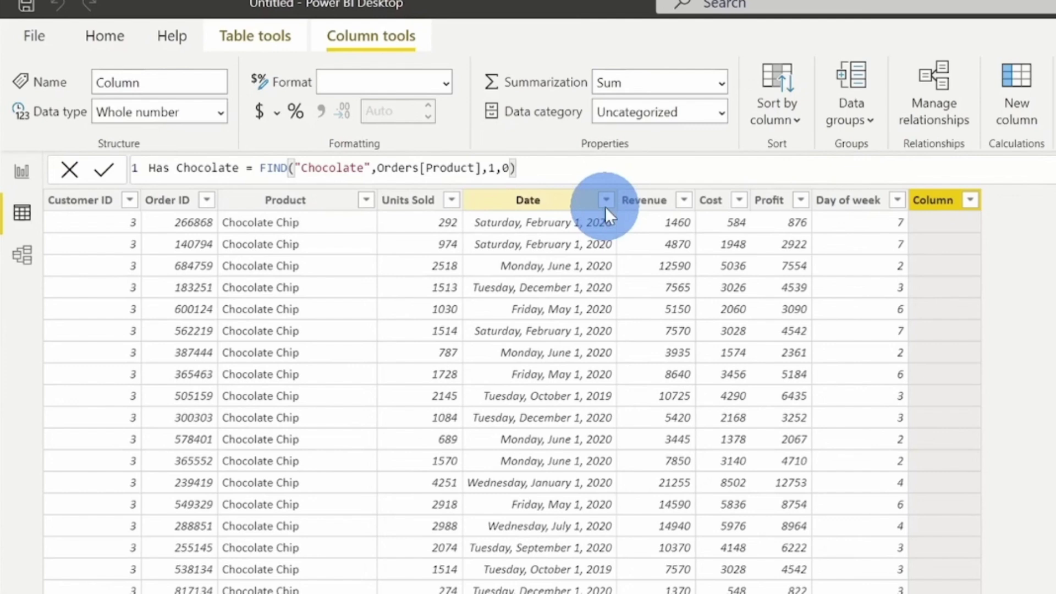
pyautogui.press('Return')
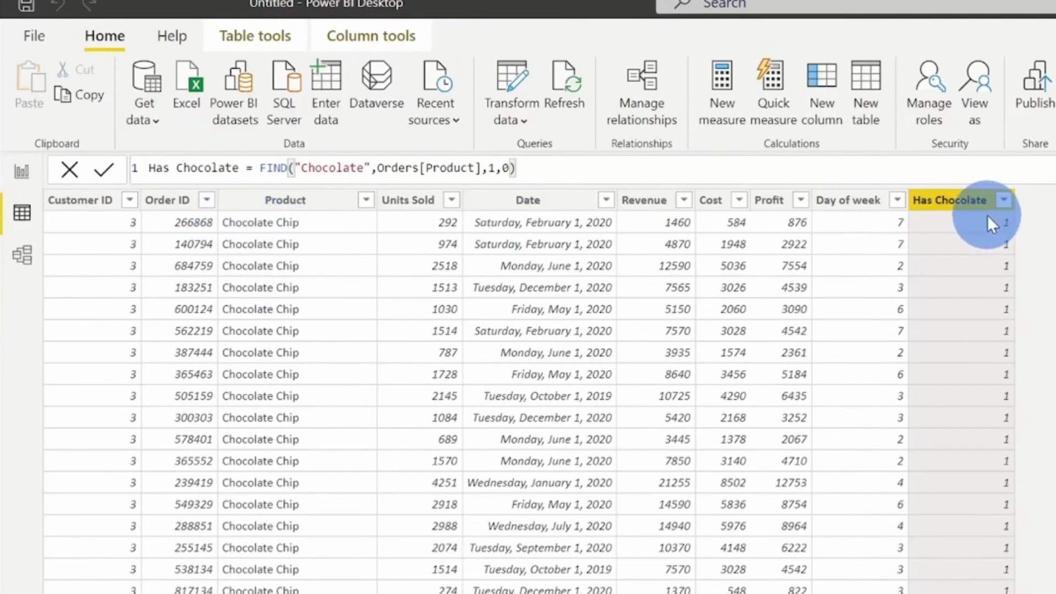
# Examine the Has Chocolate values across the different cookie products in the Orders table.
pyautogui.scroll(-10, 998, 351)
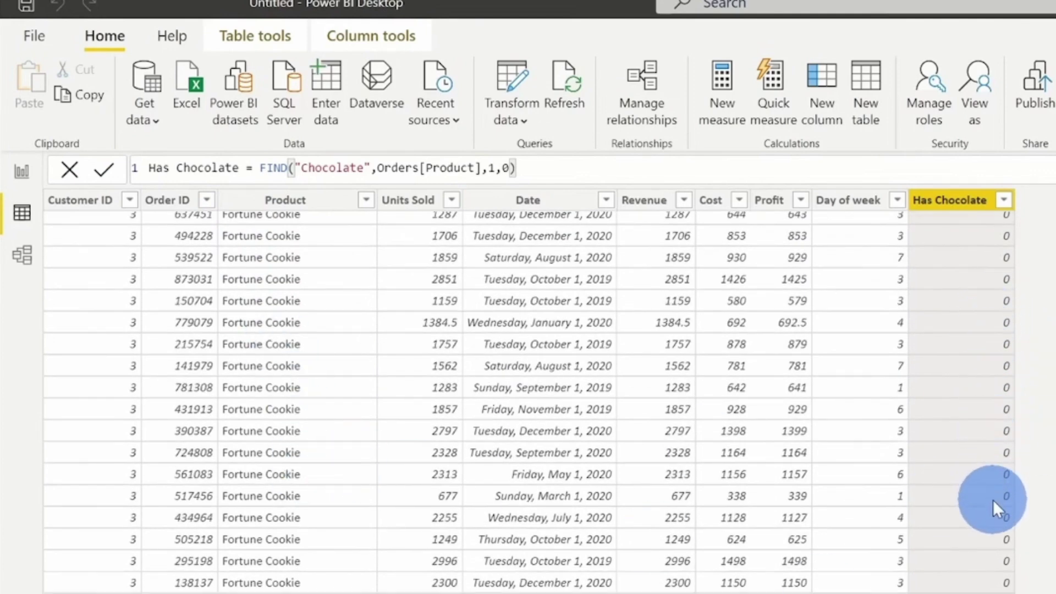
pyautogui.scroll(-5, 992, 499)
pyautogui.scroll(-5, 995, 481)
pyautogui.scroll(-10, 995, 480)
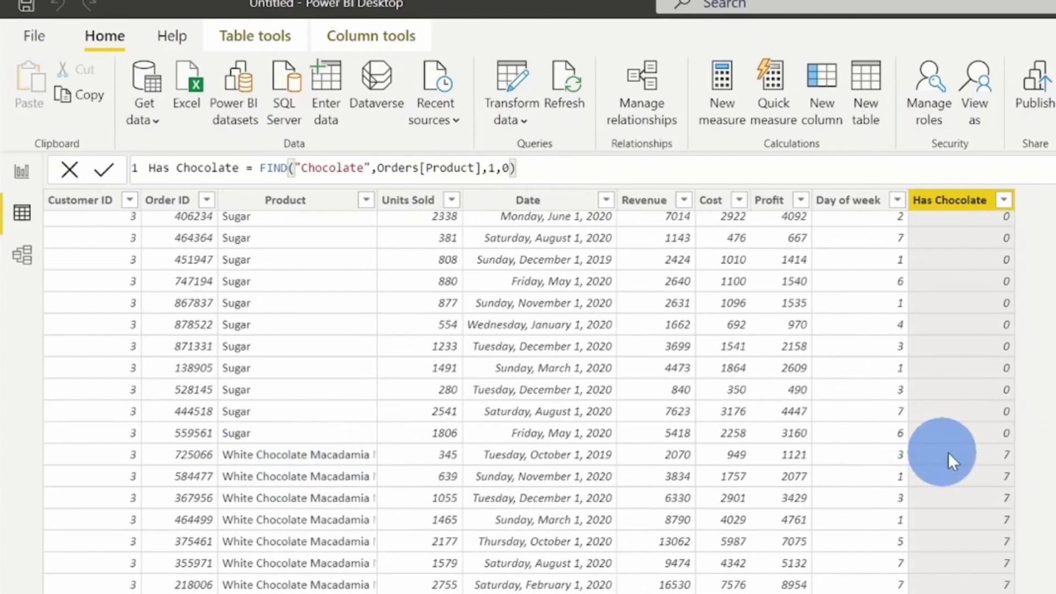
pyautogui.scroll(-5, 1016, 453)
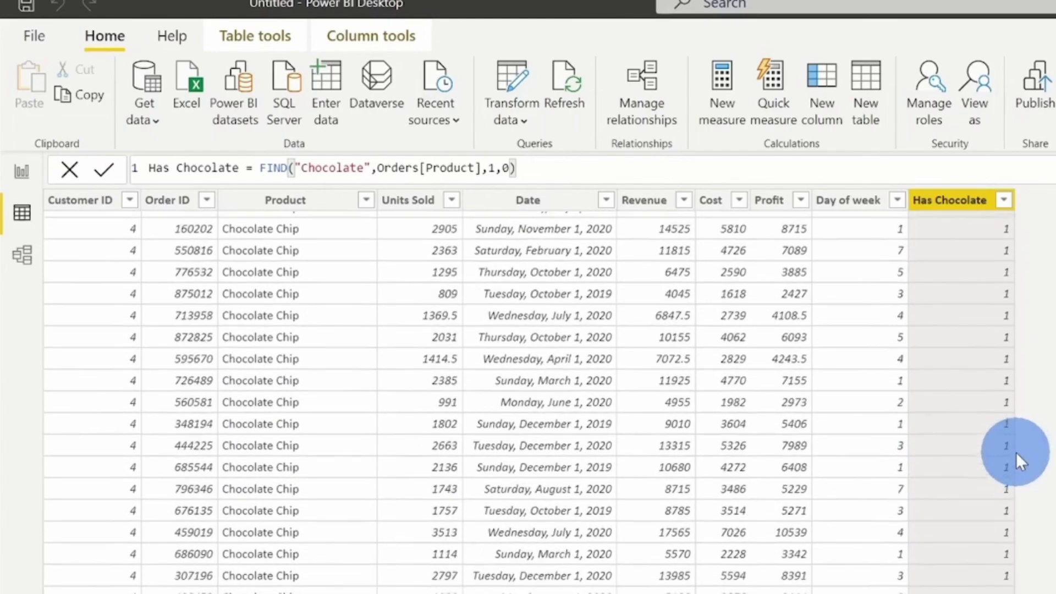
pyautogui.scroll(-8, 1016, 452)
pyautogui.scroll(12, 1016, 495)
pyautogui.scroll(15, 1005, 589)
pyautogui.scroll(2, 1004, 590)
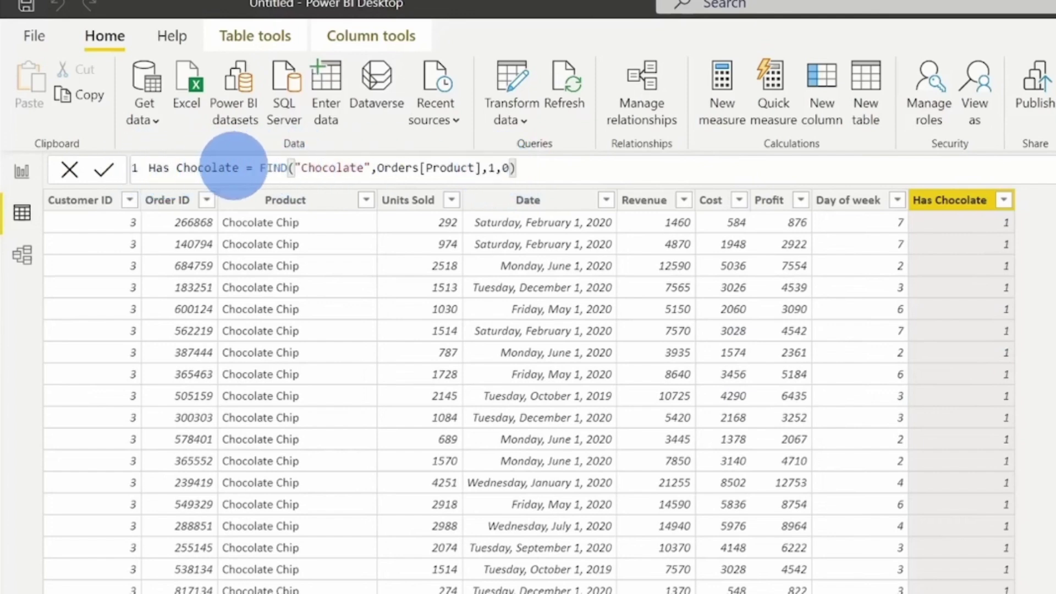
# Wrap the Has Chocolate column's FIND expression in an IF that returns "Has Chocolate" when the result is >0, otherwise "No Chocolate".
pyautogui.click(260, 168)
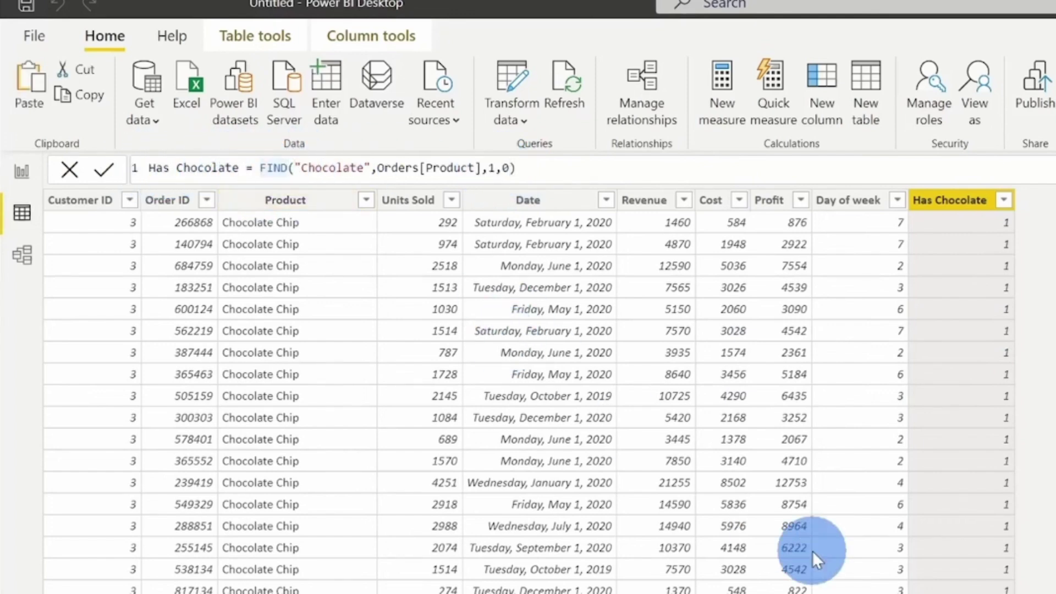
pyautogui.write('if')
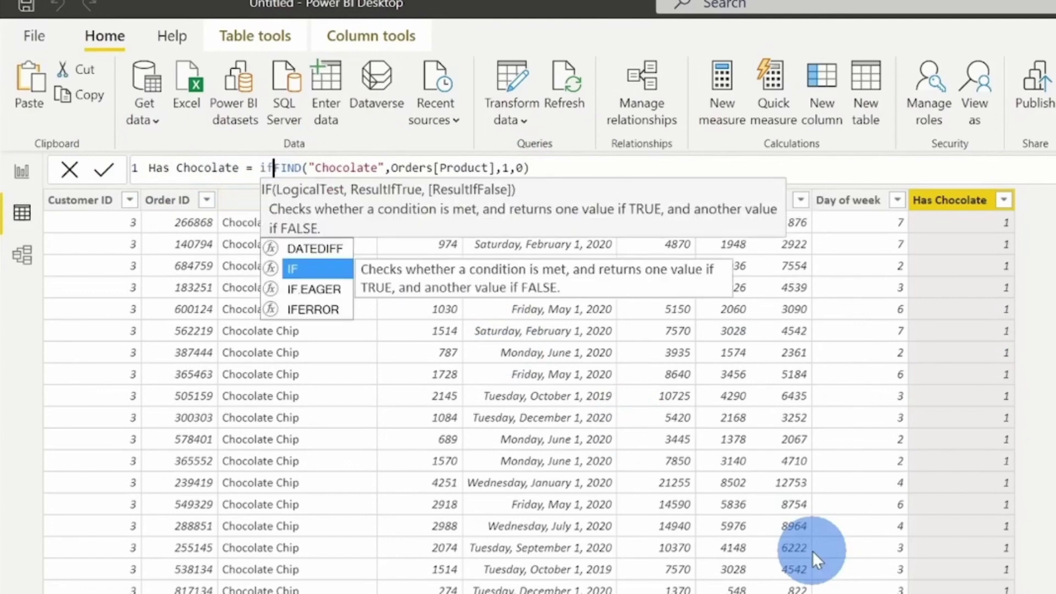
pyautogui.write('(')
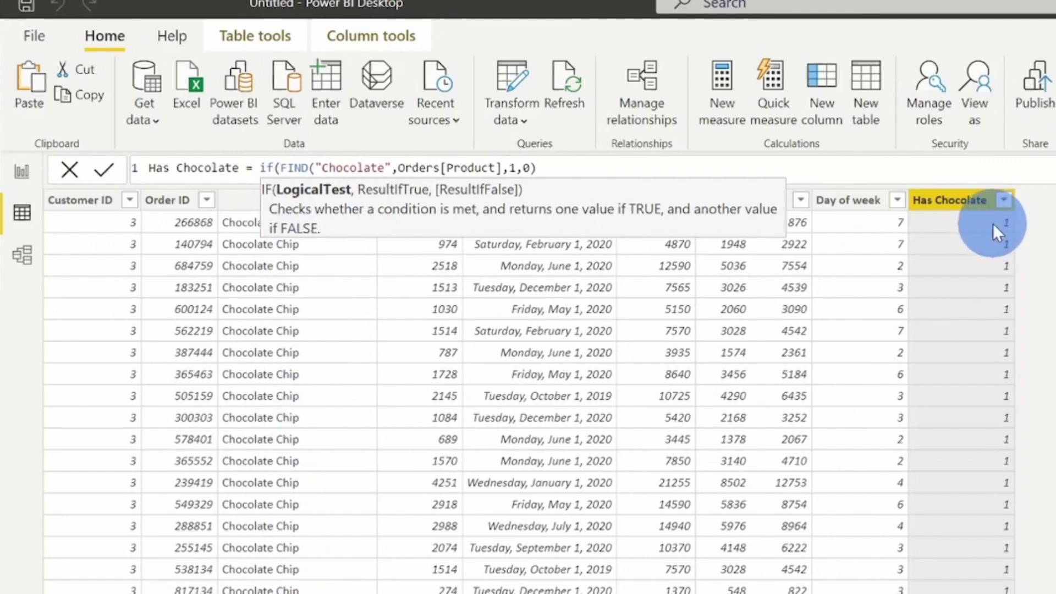
pyautogui.click(556, 168)
pyautogui.write('>')
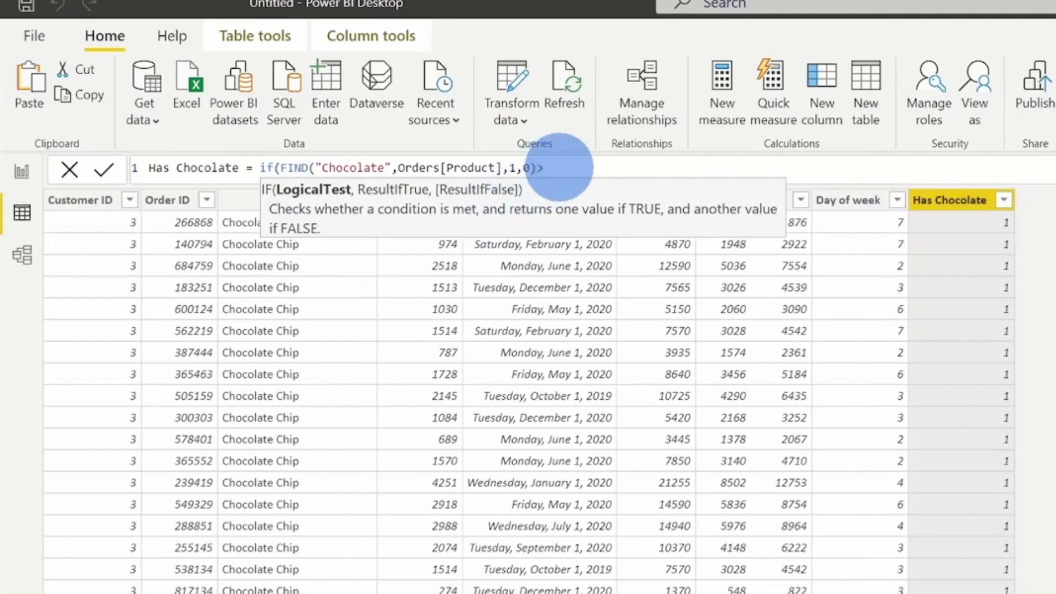
pyautogui.write('0')
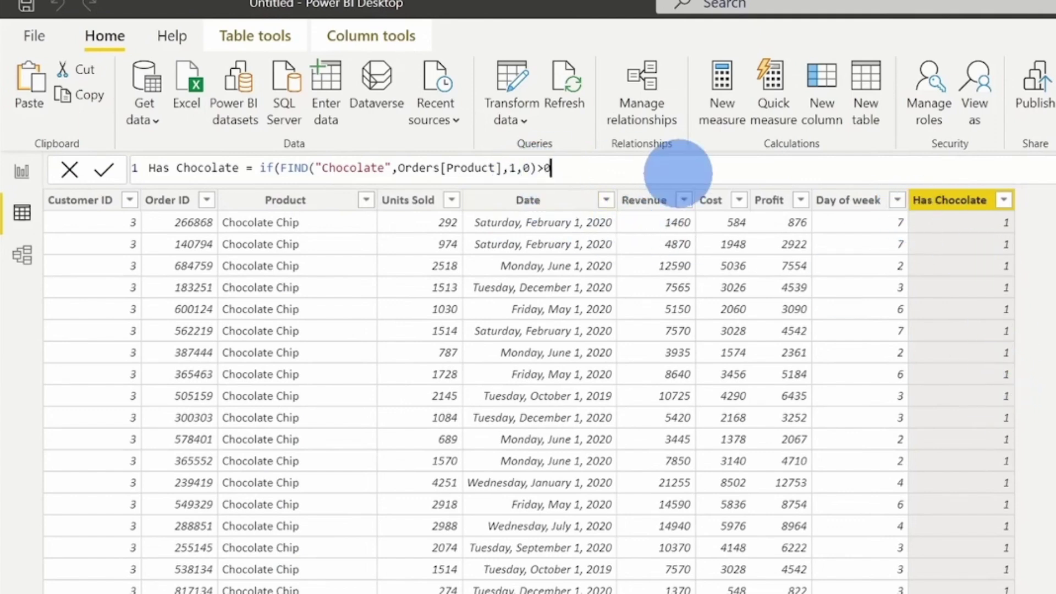
pyautogui.write(',')
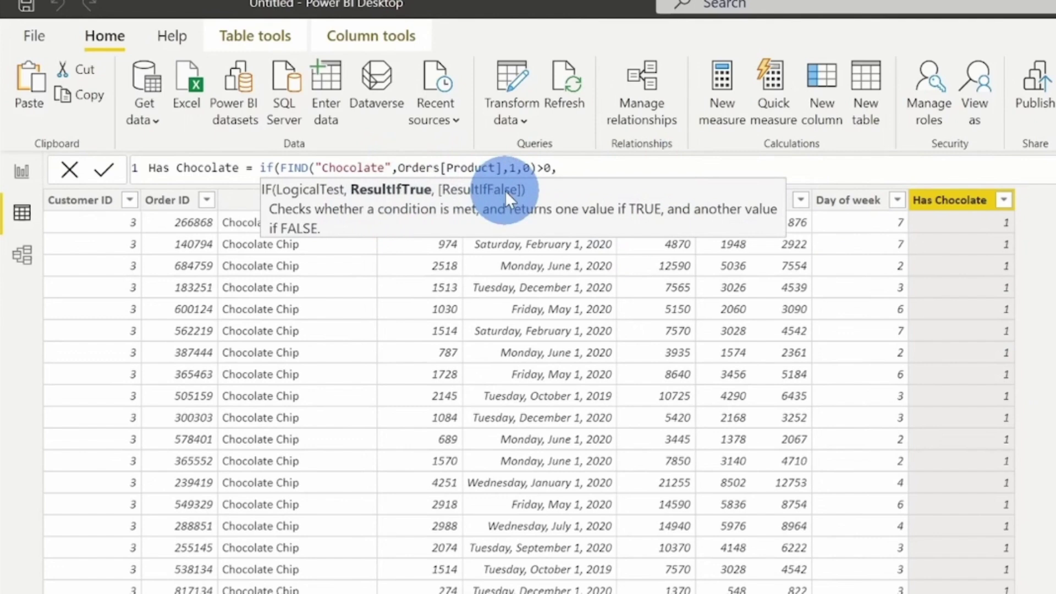
pyautogui.write('"Has Chocolate","N')
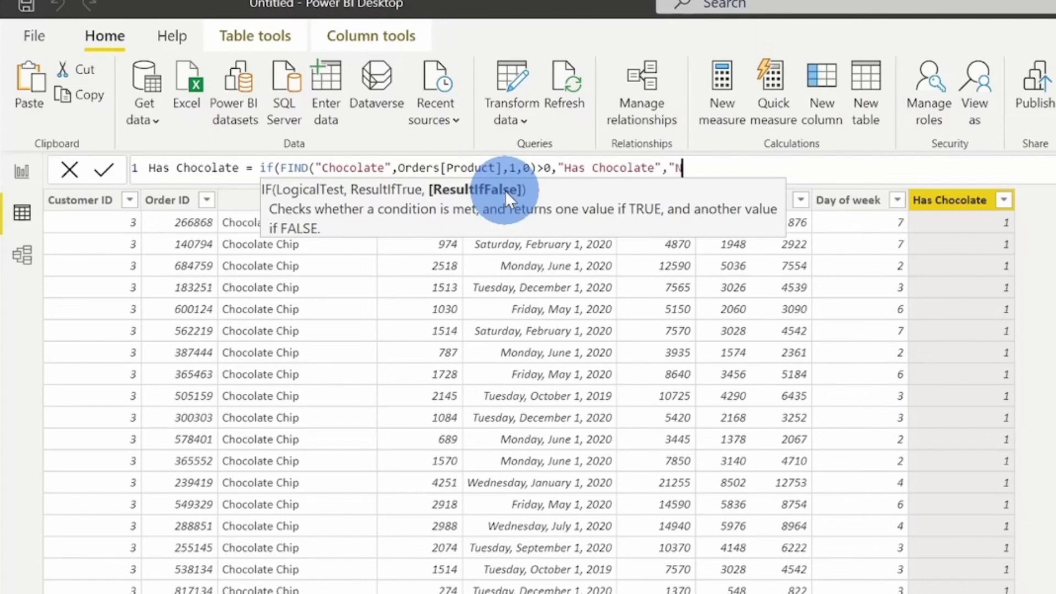
pyautogui.write('o Chocolate"')
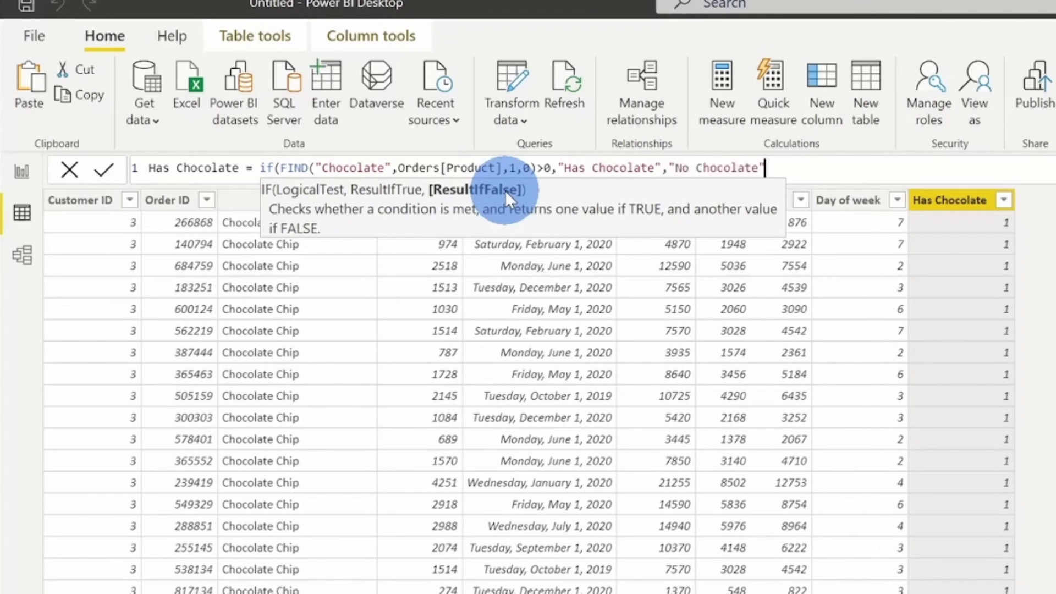
pyautogui.write(')')
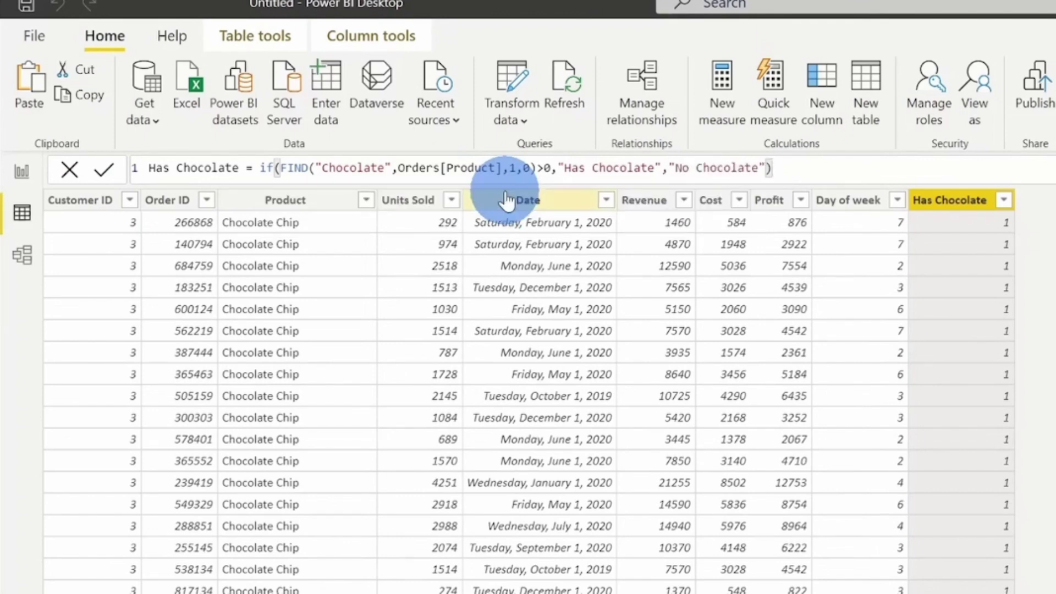
pyautogui.press('Return')
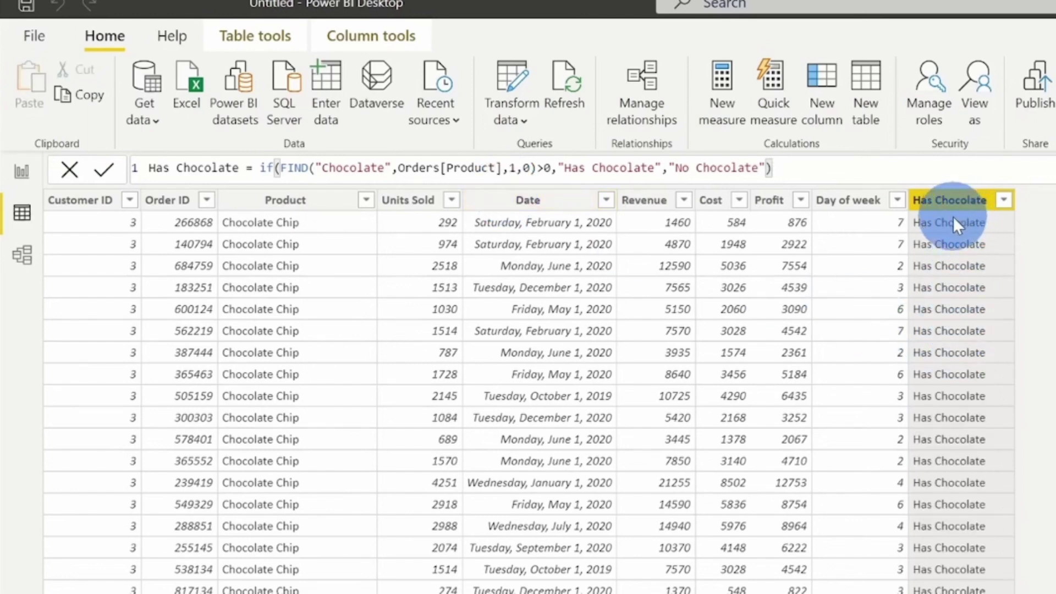
# Review the Has Chocolate column's text labels against the product names throughout the Orders table.
pyautogui.scroll(-10, 984, 284)
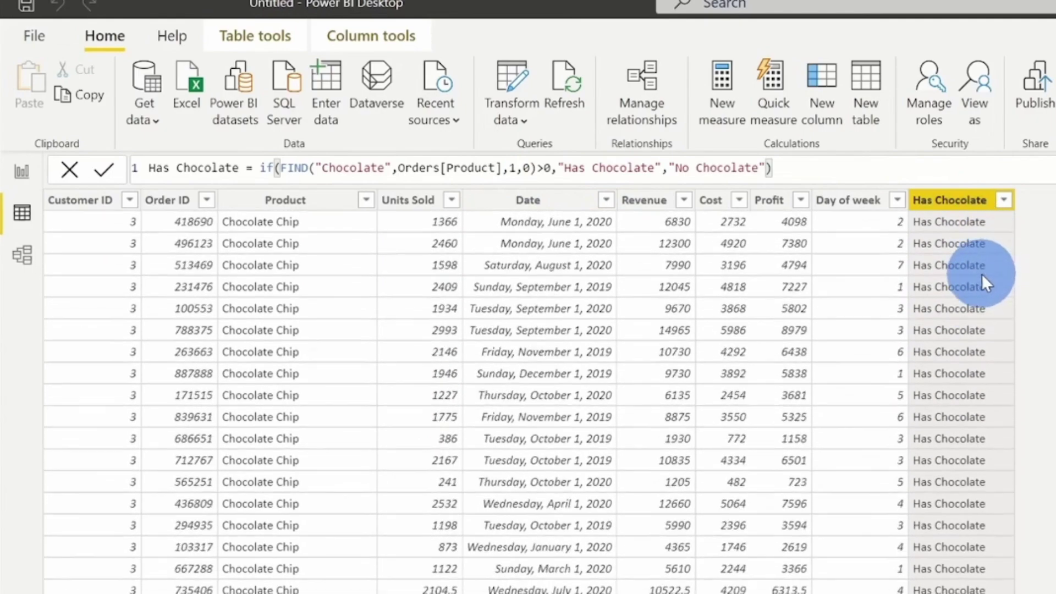
pyautogui.scroll(-3, 982, 276)
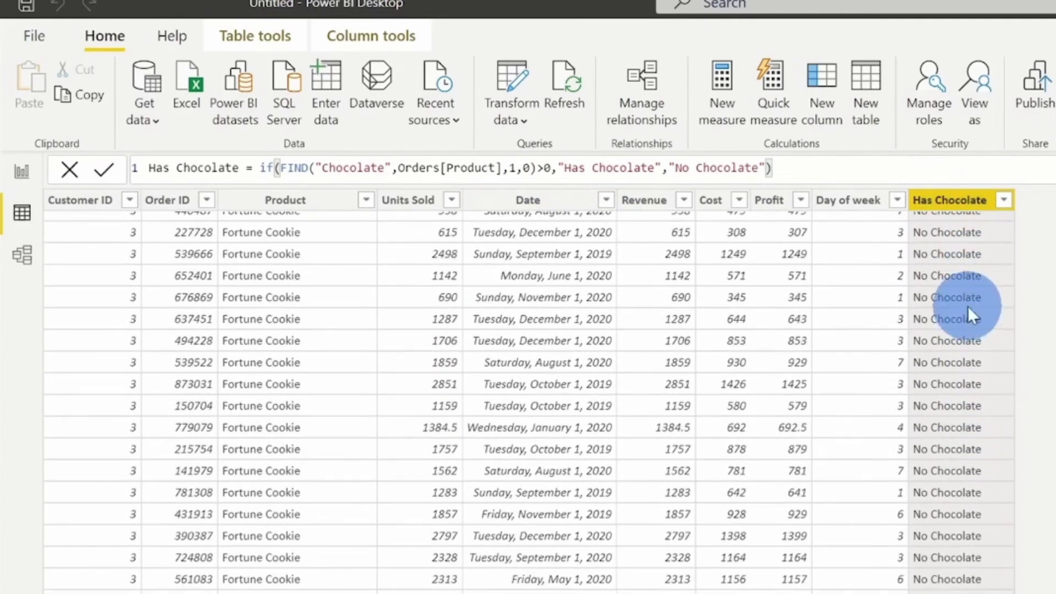
pyautogui.scroll(-5, 968, 306)
pyautogui.scroll(-20, 969, 368)
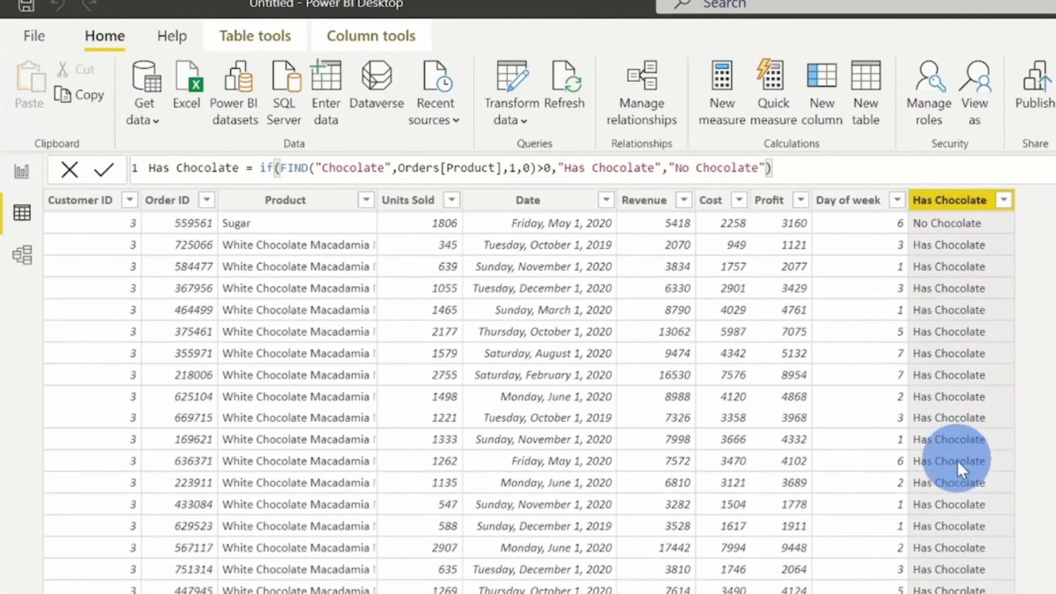
pyautogui.scroll(20, 953, 566)
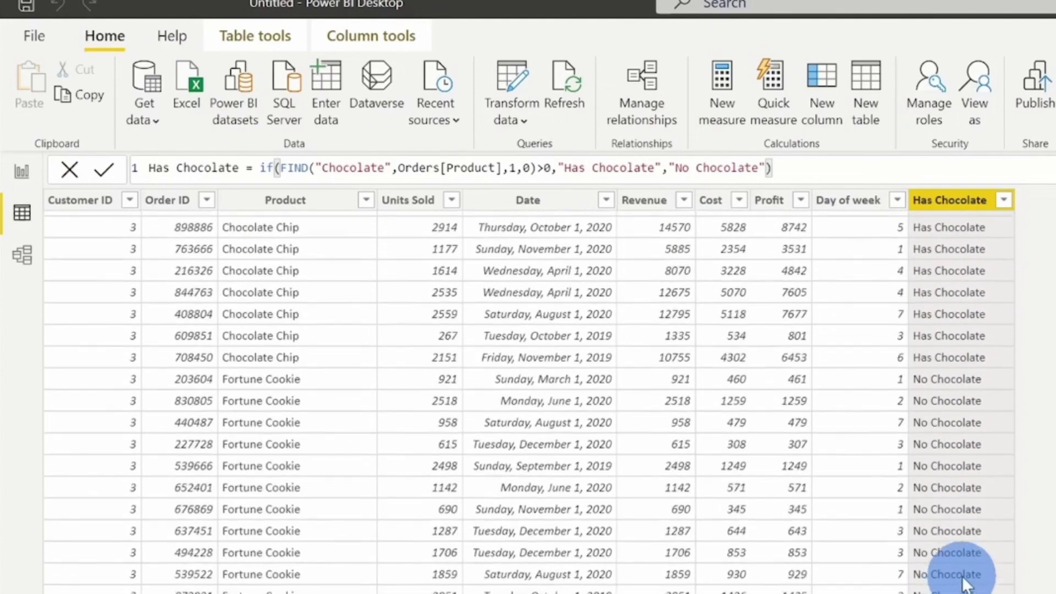
pyautogui.scroll(3, 964, 585)
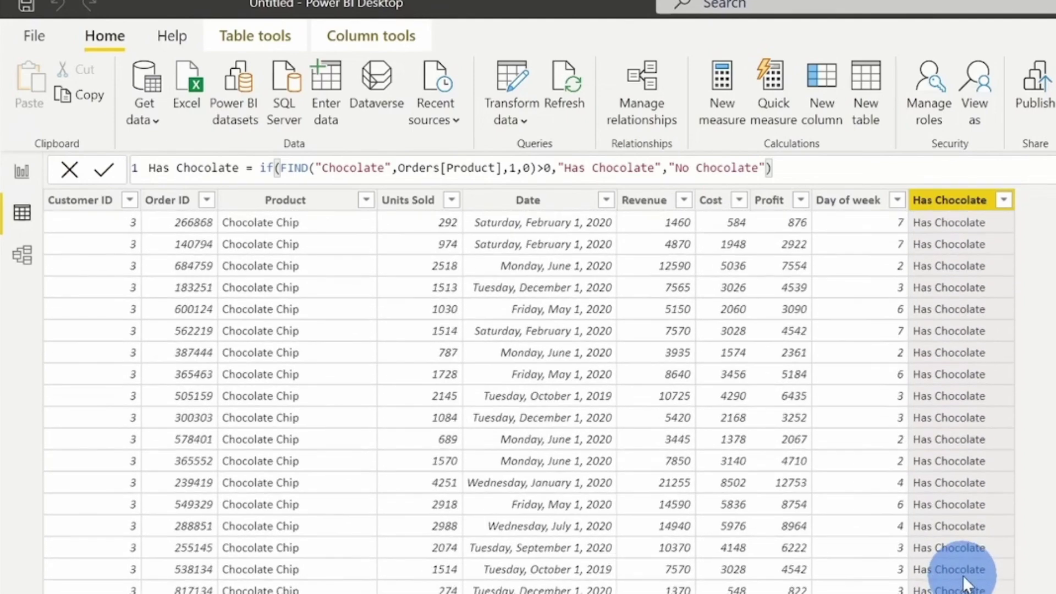